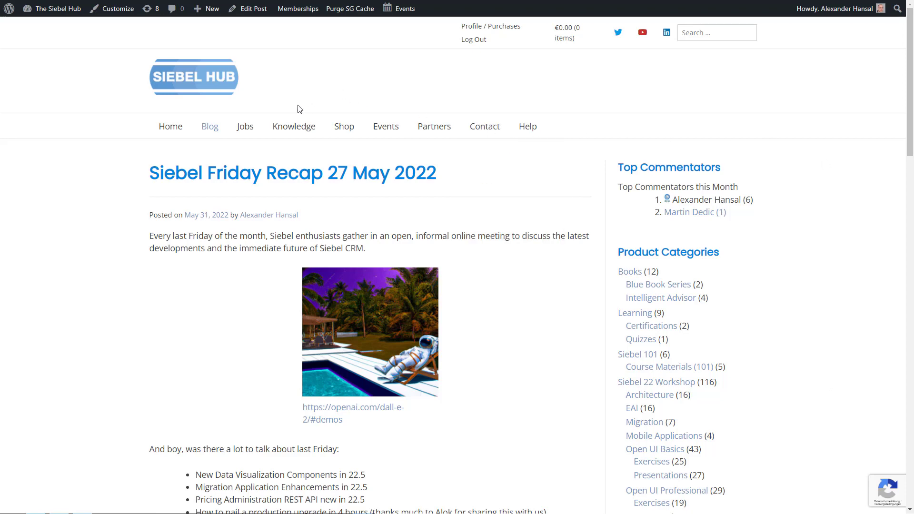
- From Knowledge > Siebel CRM Training, open the Siebel 22 Workshop and follow its REST API module
mouse_move(295, 129)
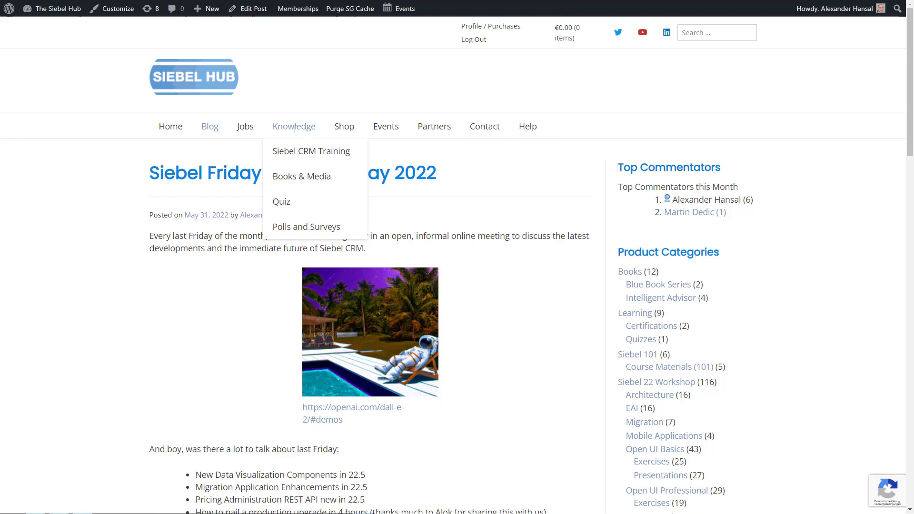
mouse_move(296, 157)
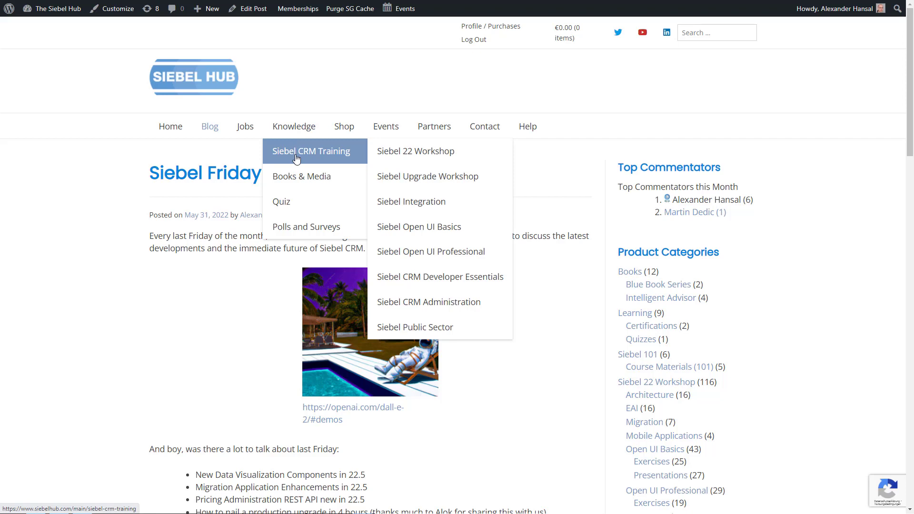
left_click(449, 152)
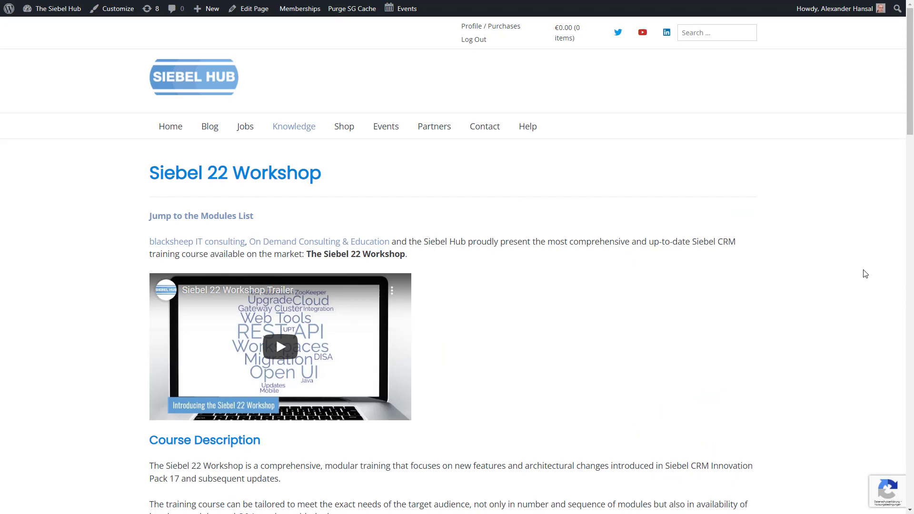
scroll(518, 211, "down", 15)
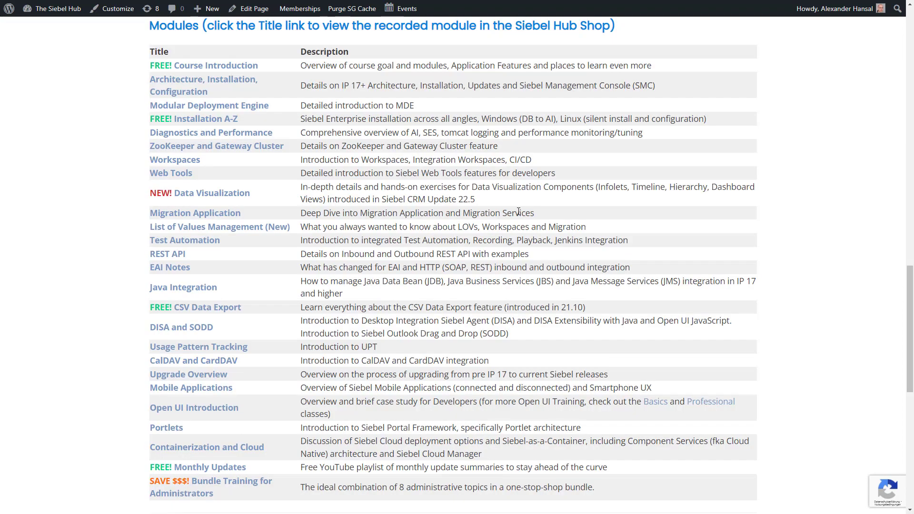
scroll(518, 210, "up", 1)
left_click(179, 257)
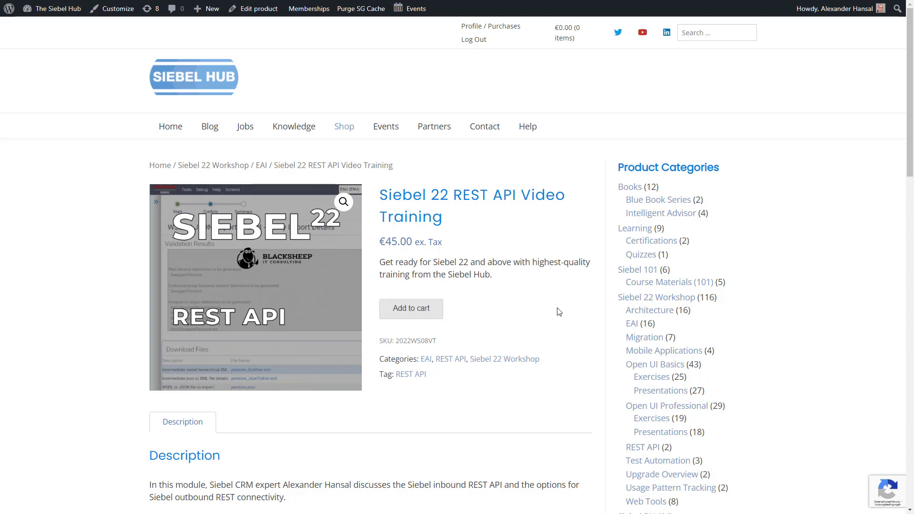
- Highlight Siebel Version 22.1 on the REST API page and open the Monthly Update Summaries Playlist
scroll(560, 312, "down", 5)
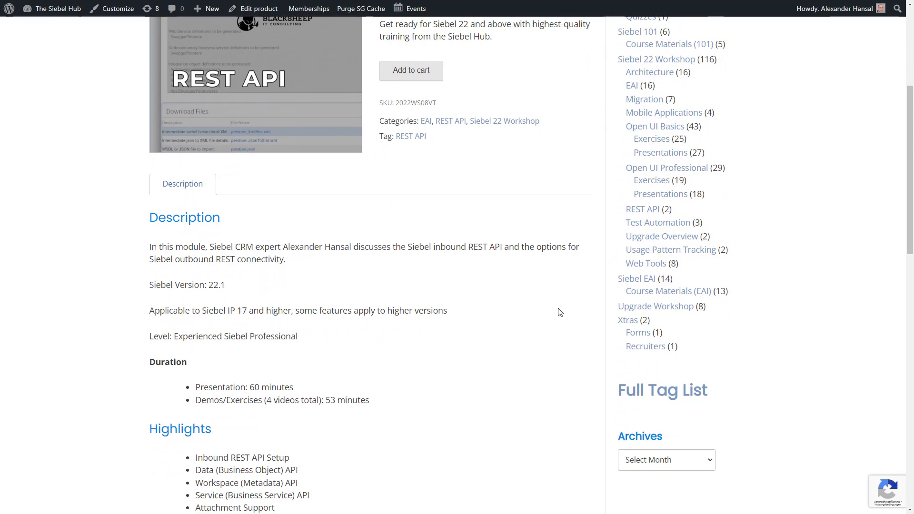
scroll(560, 312, "down", 3)
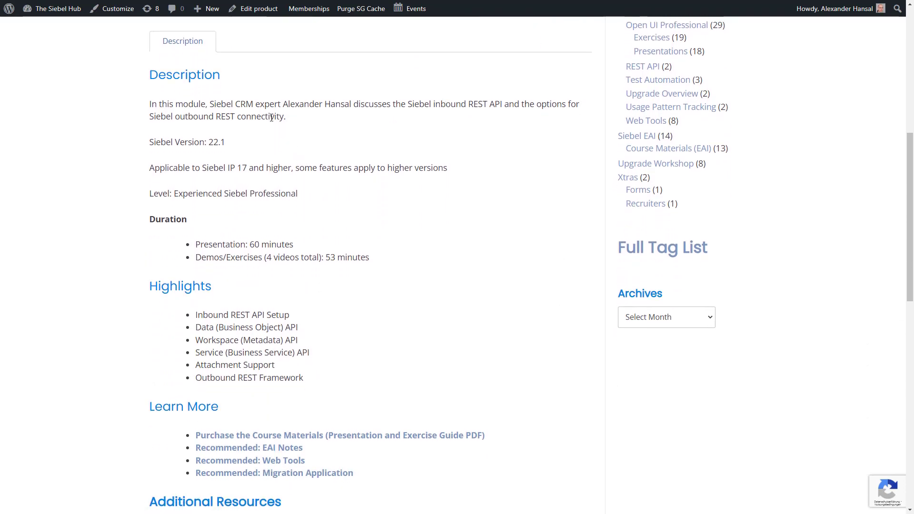
left_click_drag(209, 143, 232, 145)
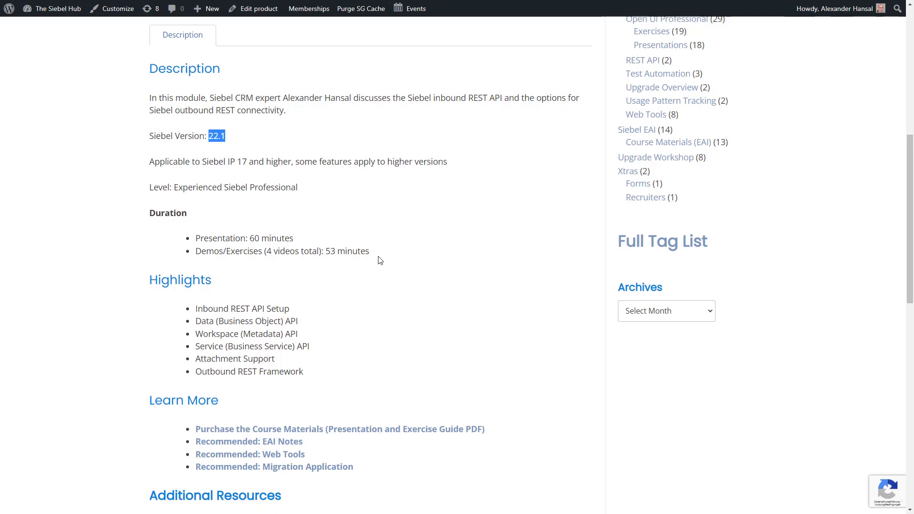
scroll(378, 259, "down", 5)
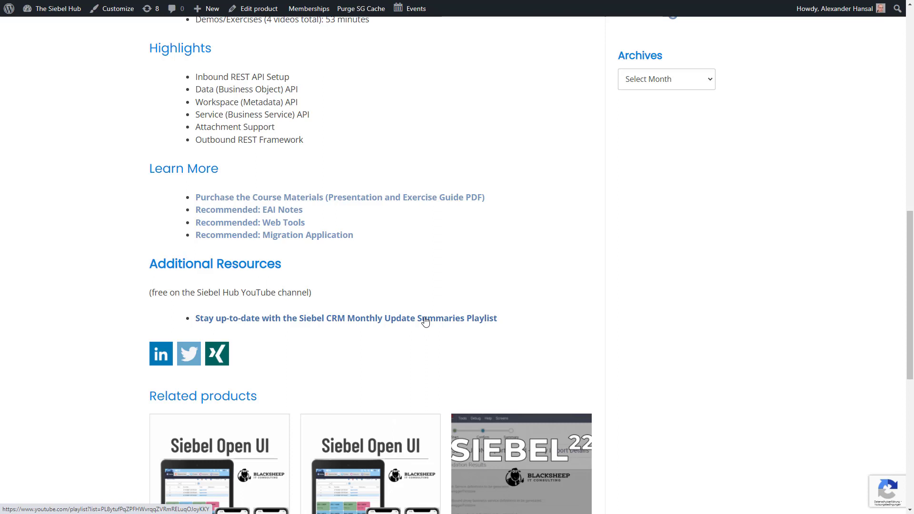
left_click(401, 321)
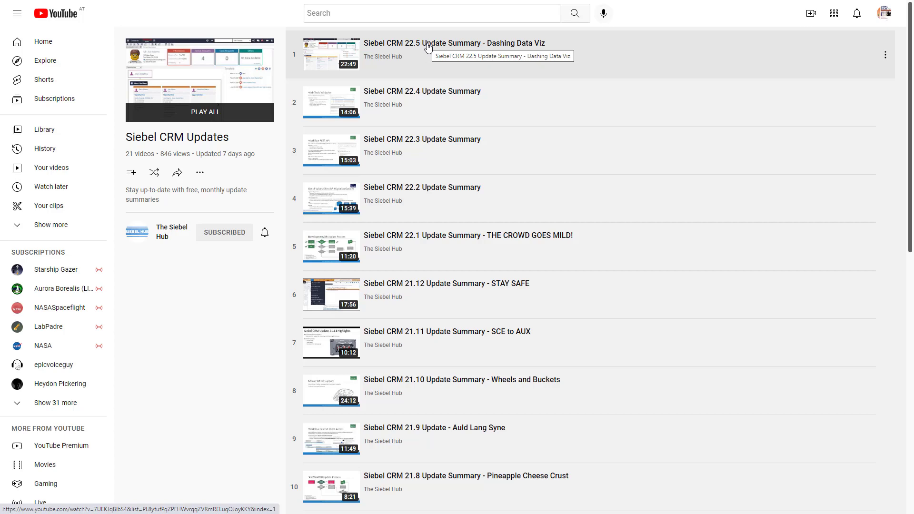
- Play the Siebel CRM 22.5 Update Summary from the 8:17 Pricing Administration REST API chapter, then pause
left_click(428, 47)
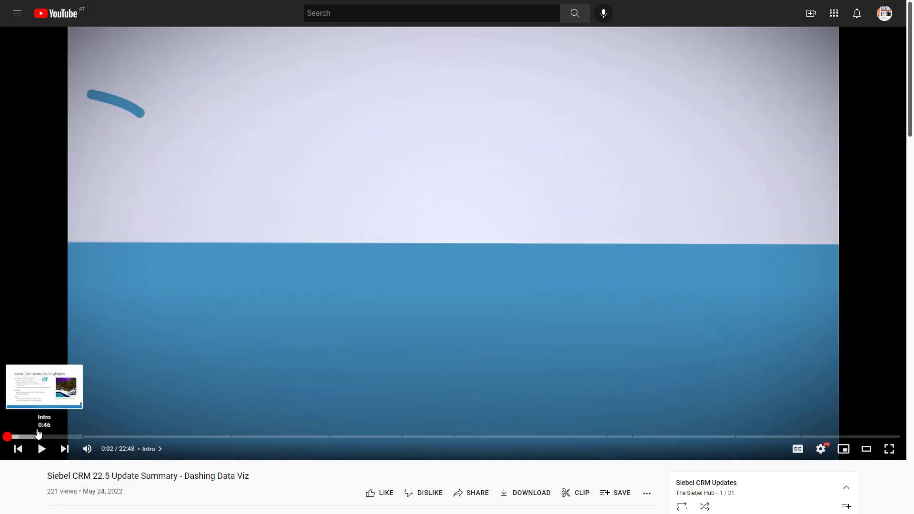
scroll(210, 457, "down", 5)
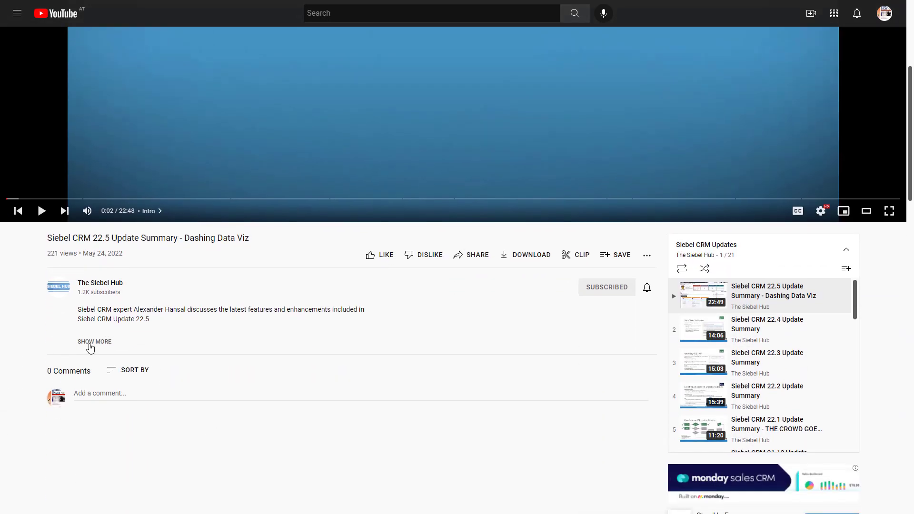
left_click(90, 345)
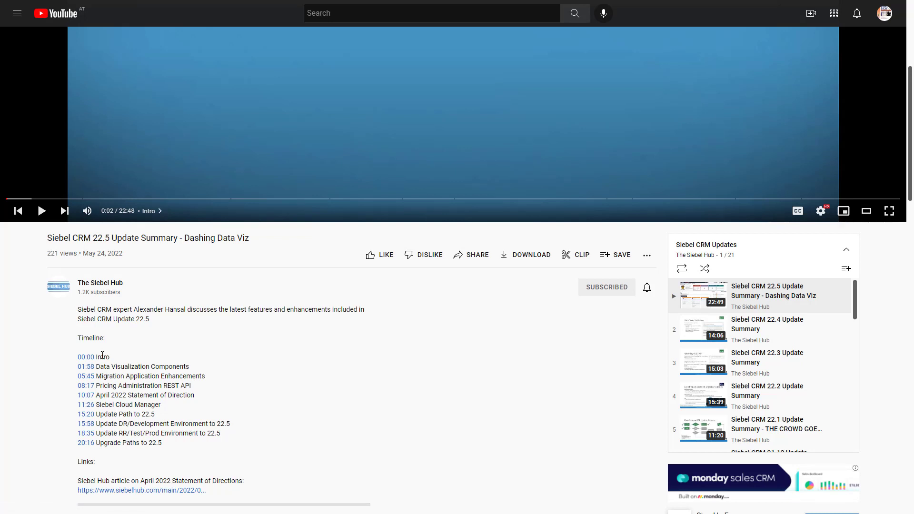
left_click_drag(123, 388, 196, 387)
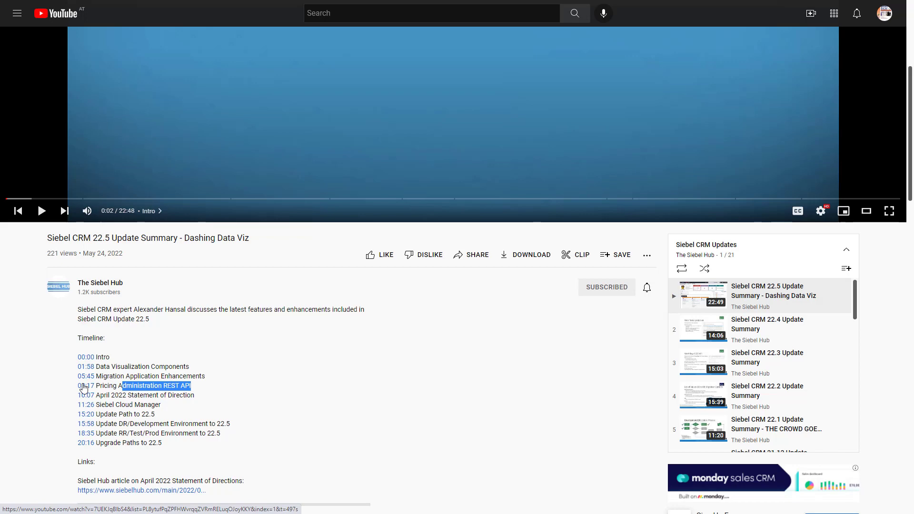
left_click(83, 388)
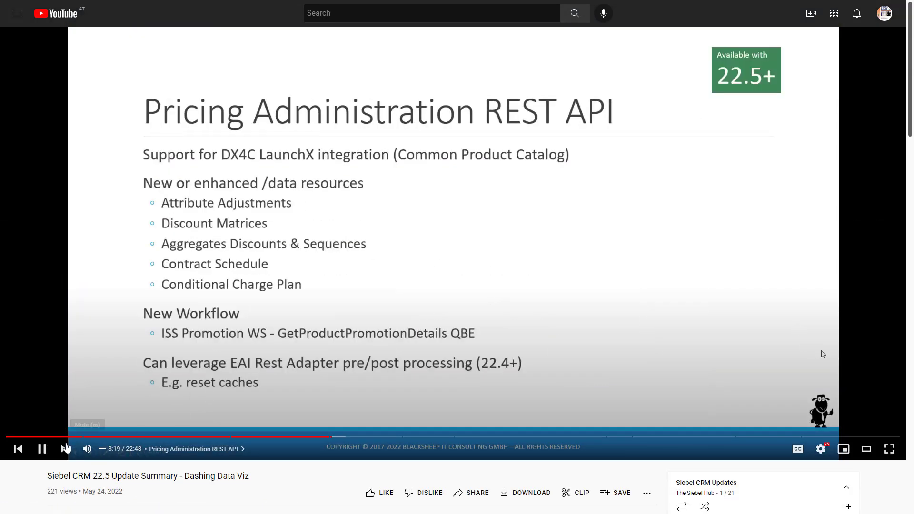
left_click(50, 449)
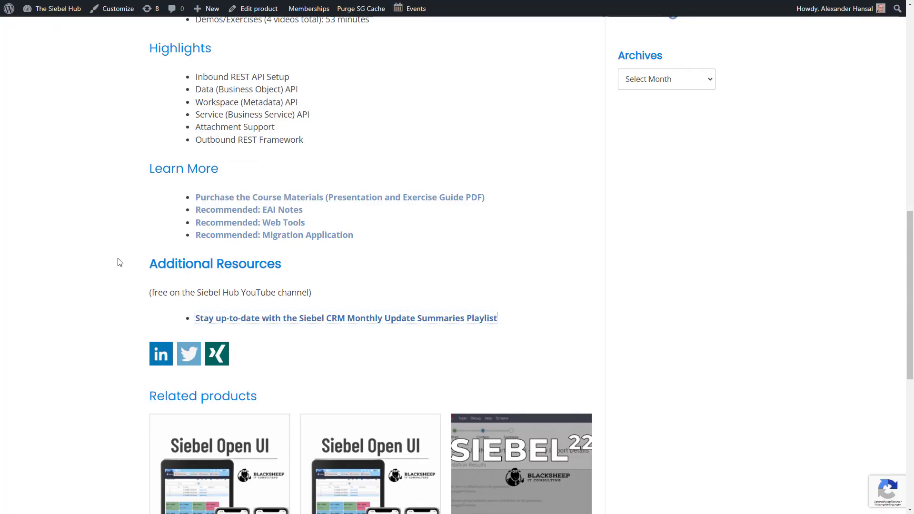
scroll(116, 261, "up", 10)
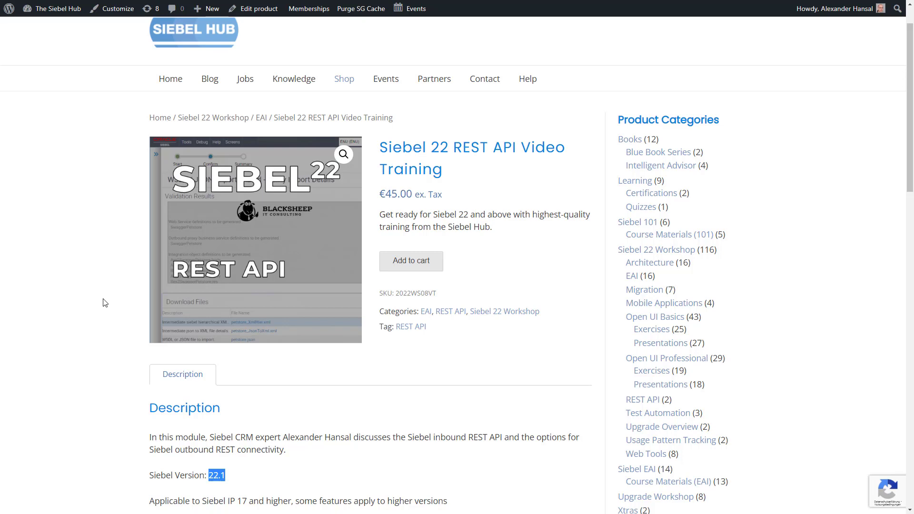
- Follow 'Purchase the Course Materials' to the €45.00 Siebel 22 REST API Course Materials page
scroll(103, 302, "down", 10)
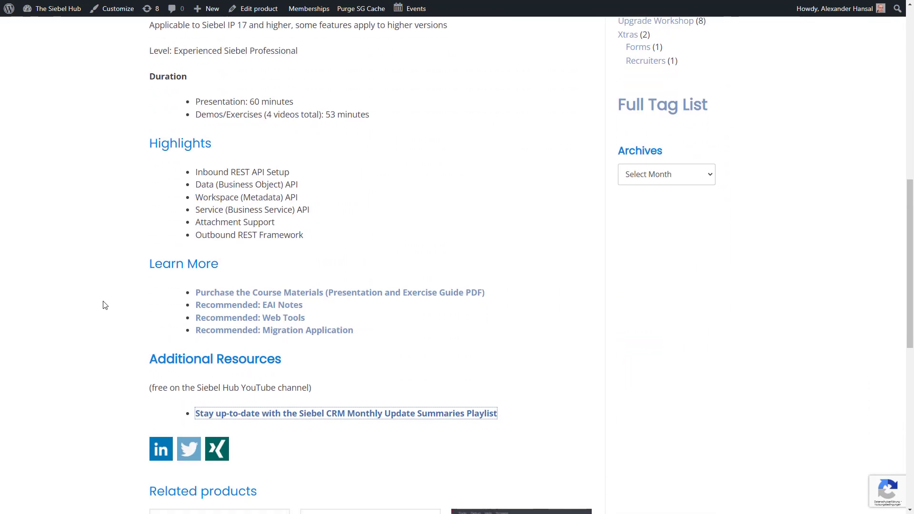
left_click(336, 292)
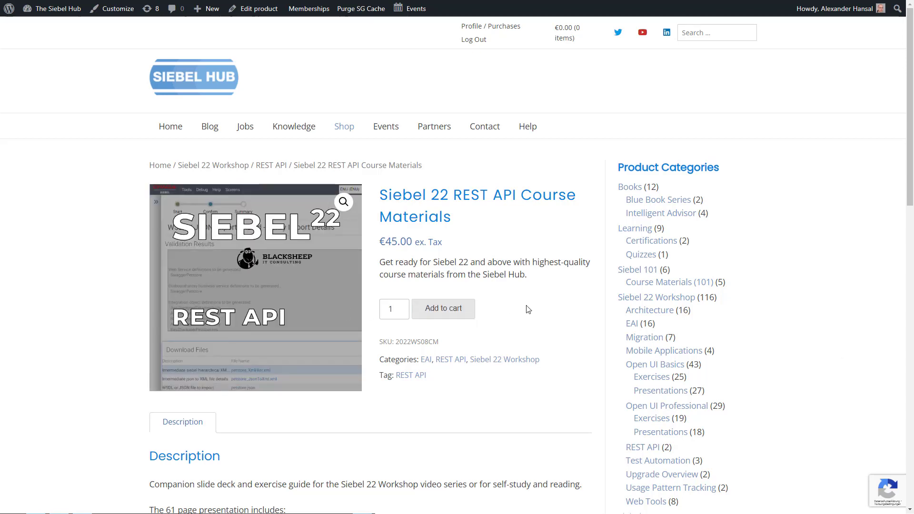
scroll(572, 312, "down", 4)
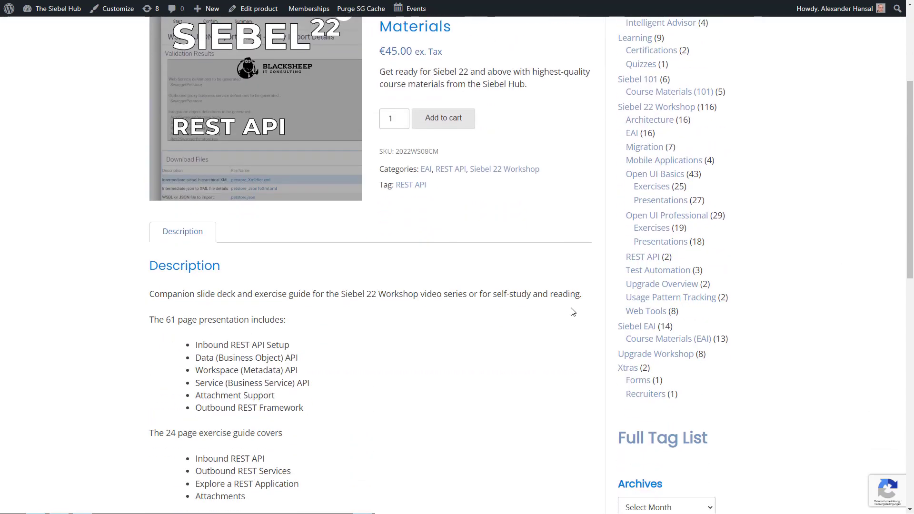
scroll(573, 311, "up", 4)
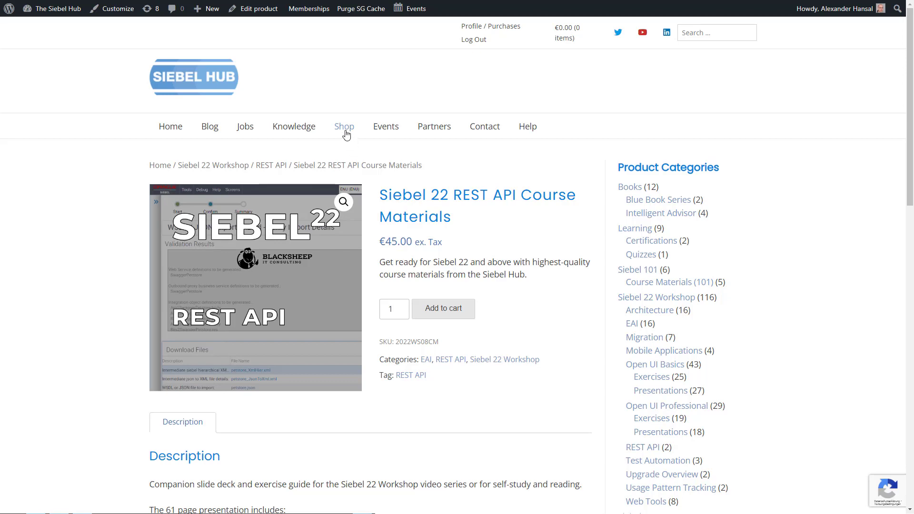
- Return to the Siebel 22 Workshop Modules table and follow a linked course
mouse_move(346, 134)
mouse_move(305, 150)
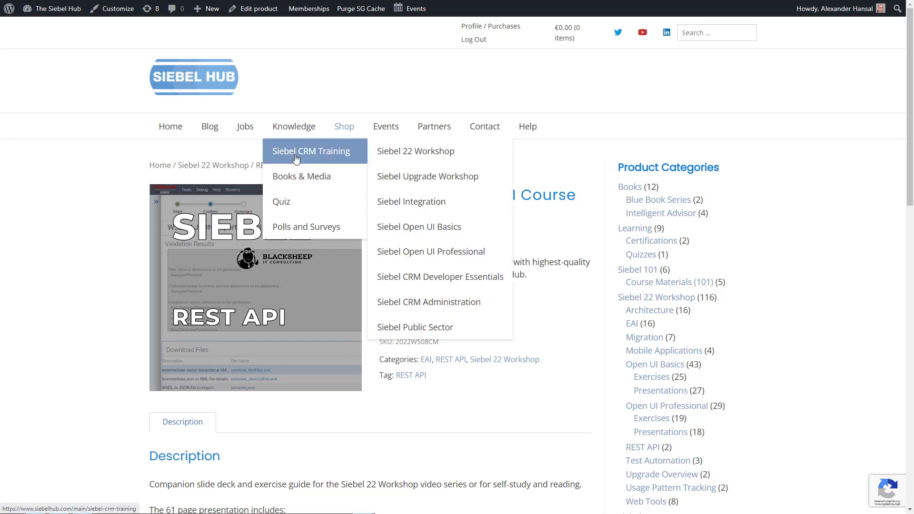
left_click(402, 156)
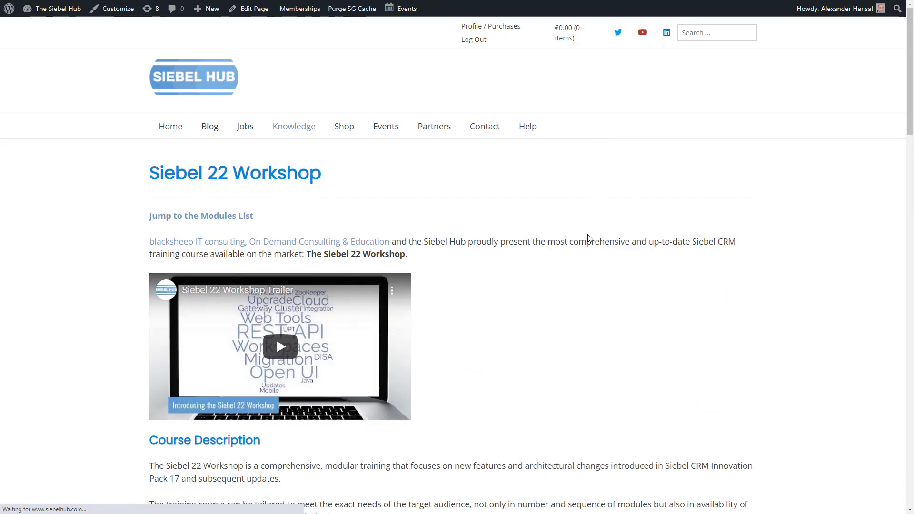
scroll(578, 285, "down", 3)
scroll(579, 285, "down", 12)
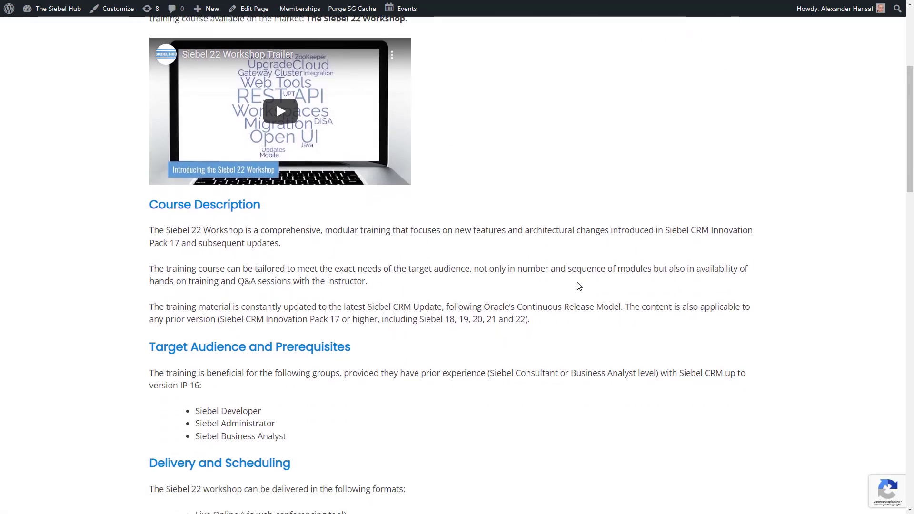
scroll(533, 291, "down", 5)
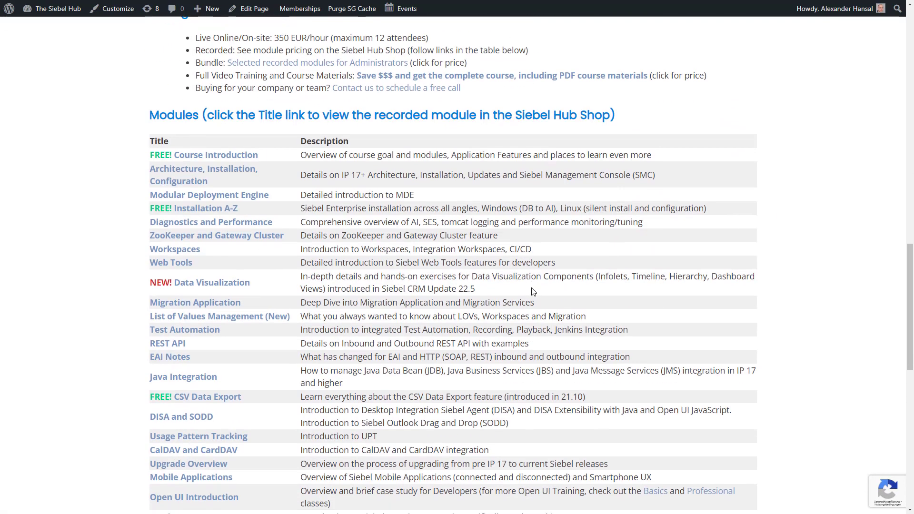
scroll(533, 291, "up", 1)
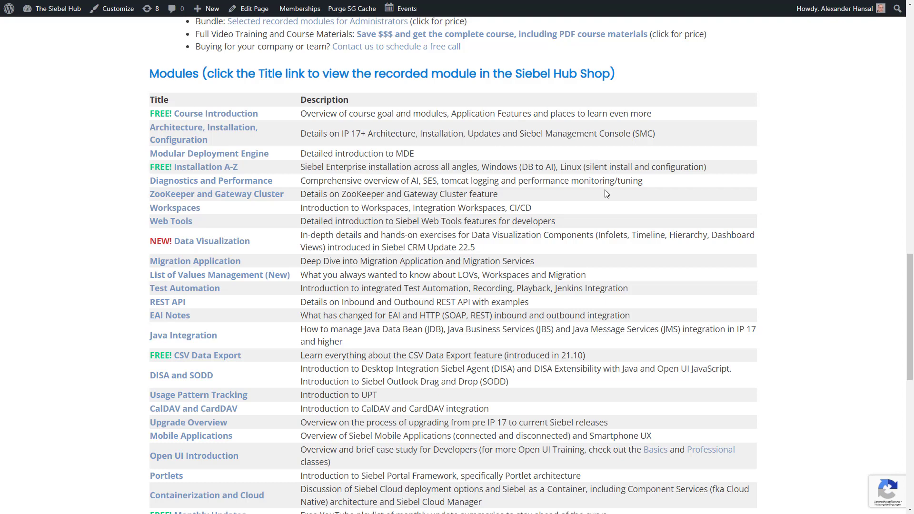
scroll(606, 192, "up", 1)
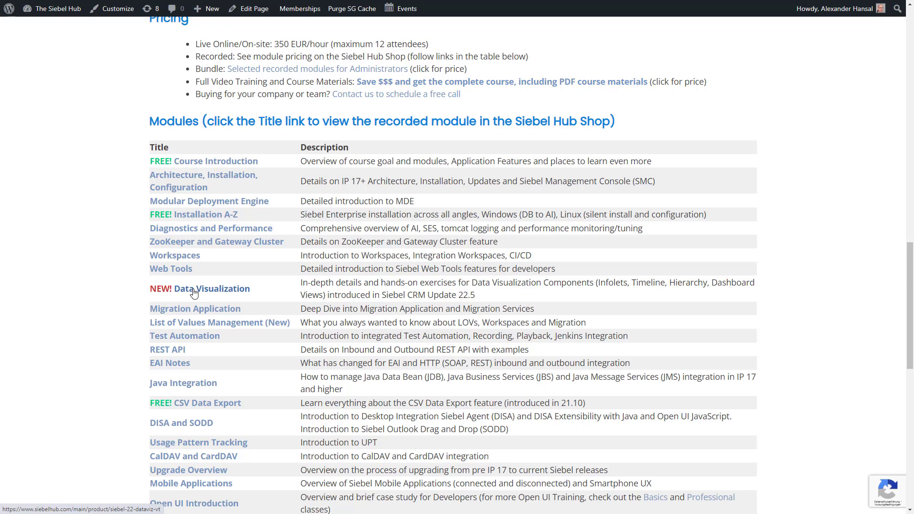
left_click(600, 87)
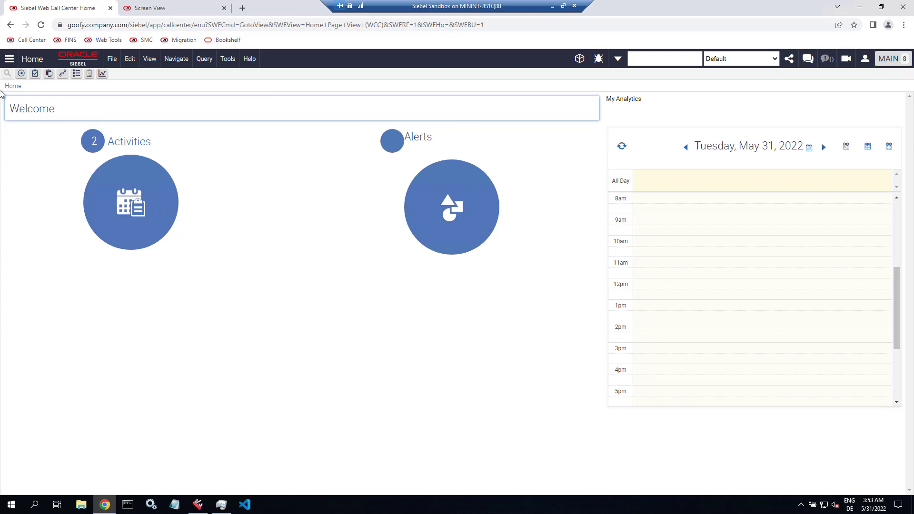
- Open BCRM Tickets and use About View to confirm business object and component BCRM Ticket
left_click(8, 61)
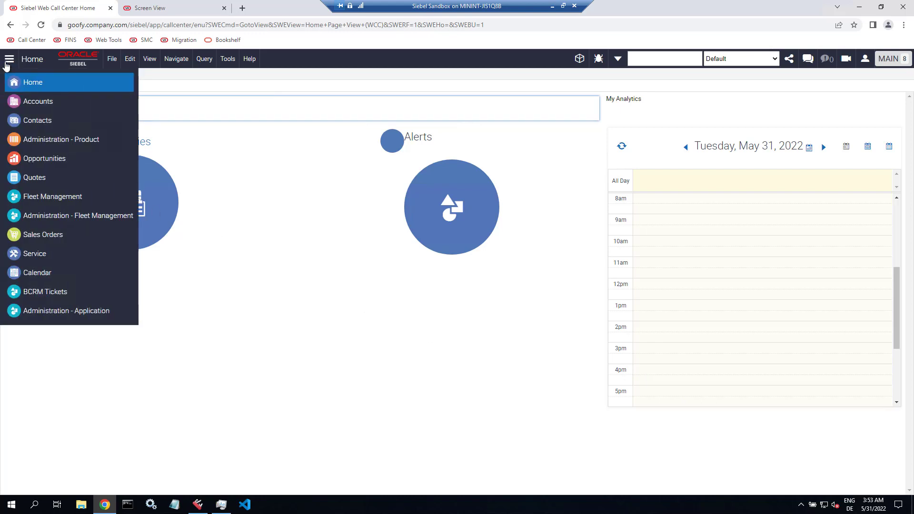
left_click(40, 292)
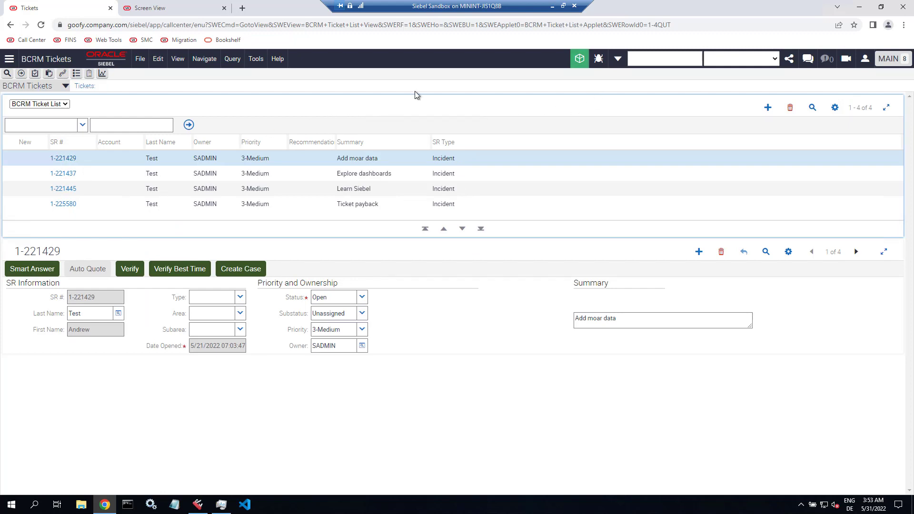
left_click(271, 59)
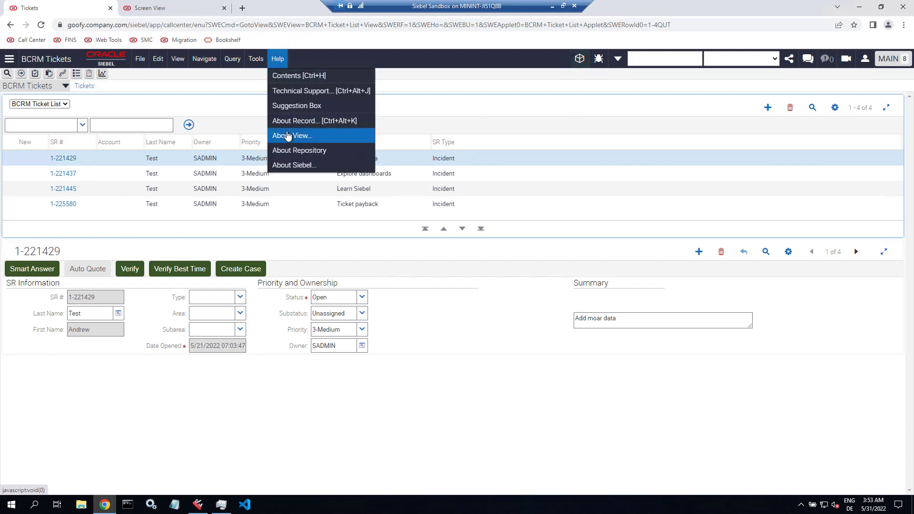
left_click(288, 135)
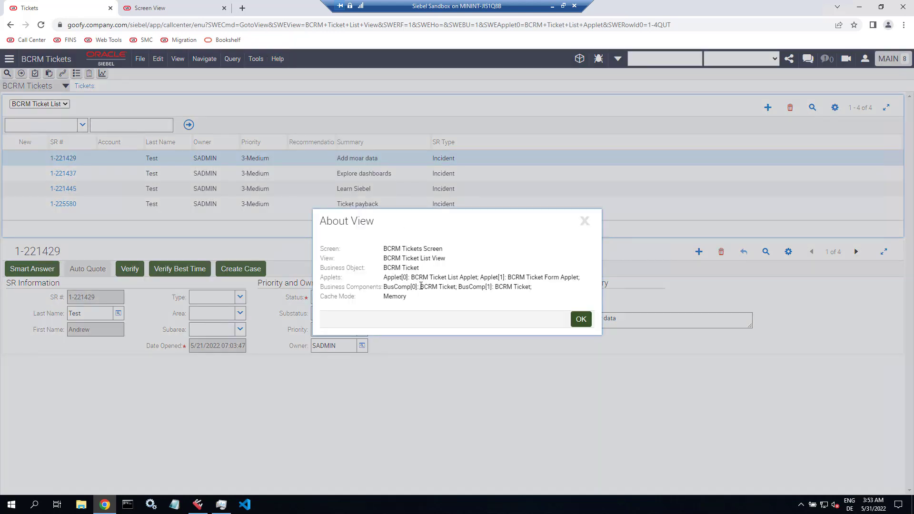
left_click_drag(419, 287, 456, 290)
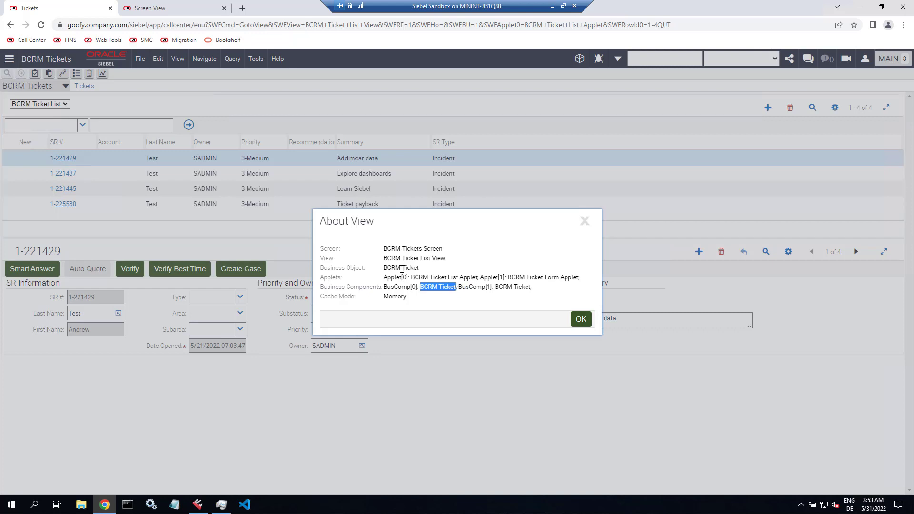
left_click_drag(384, 267, 417, 267)
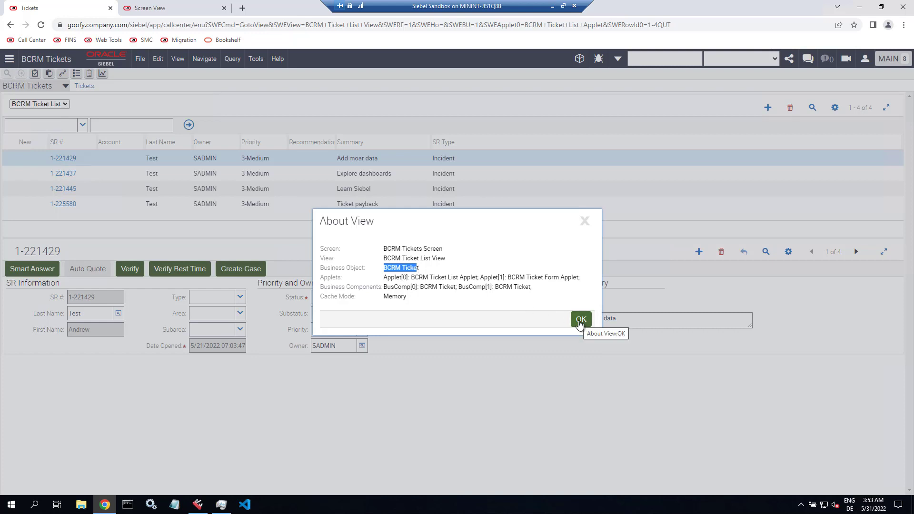
left_click(580, 323)
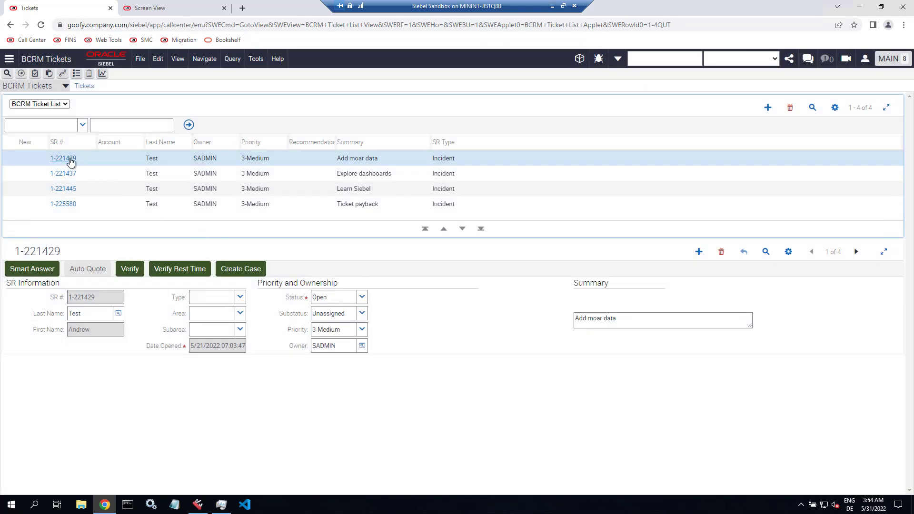
- Open ticket 1-221429's details and activate its Notes and Attachments lists
left_click(65, 159)
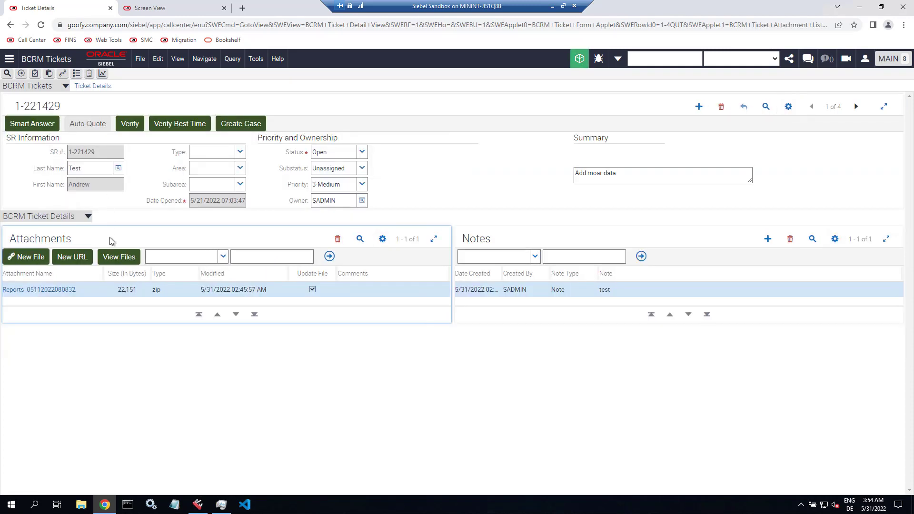
left_click(513, 238)
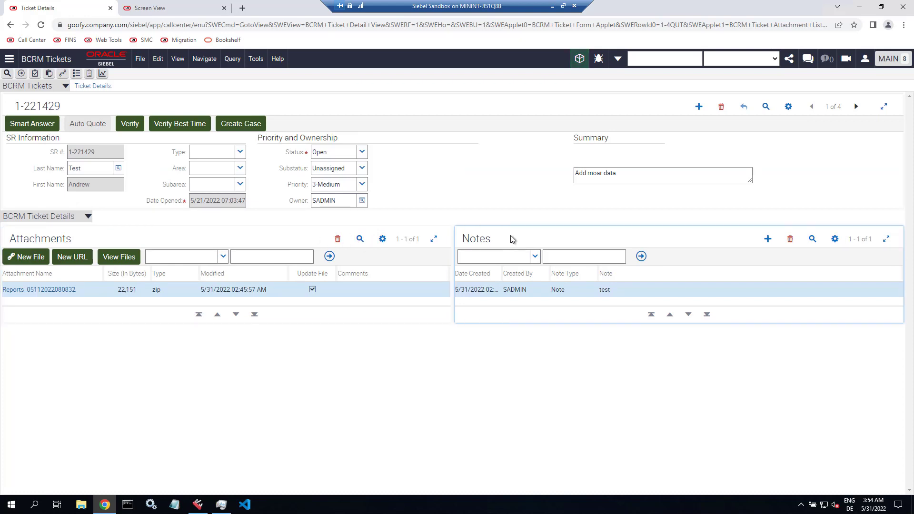
left_click(304, 242)
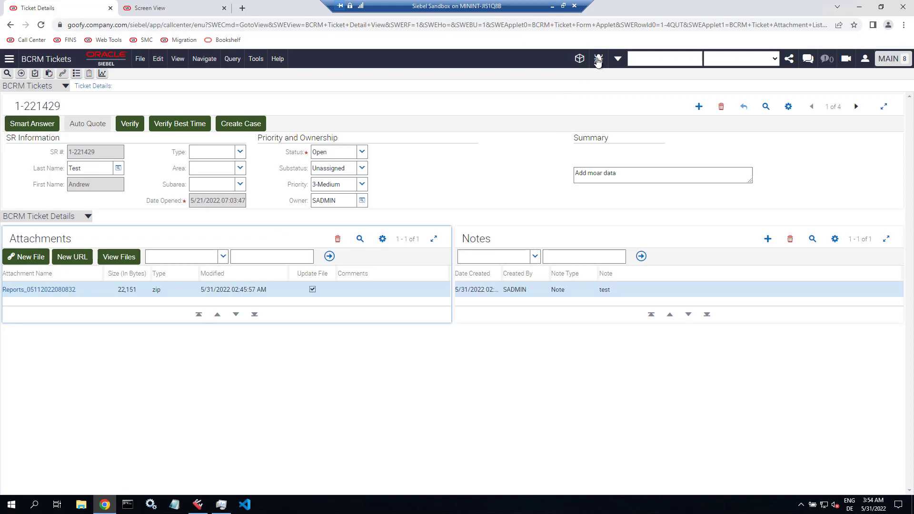
- Show BC field annotations revealing BCRM Ticket and the BCRM Ticket/BCRM Ticket Attachment link, then reset labels
left_click(599, 58)
left_click(608, 117)
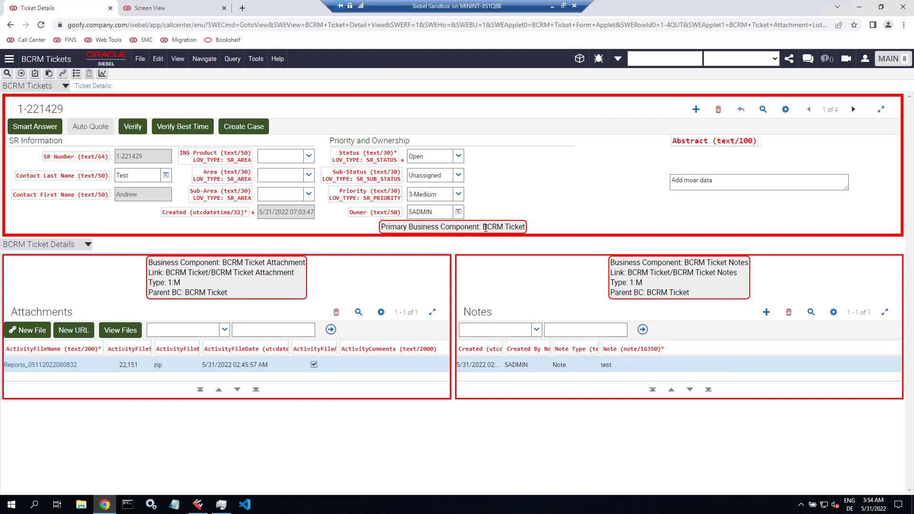
left_click_drag(483, 227, 530, 229)
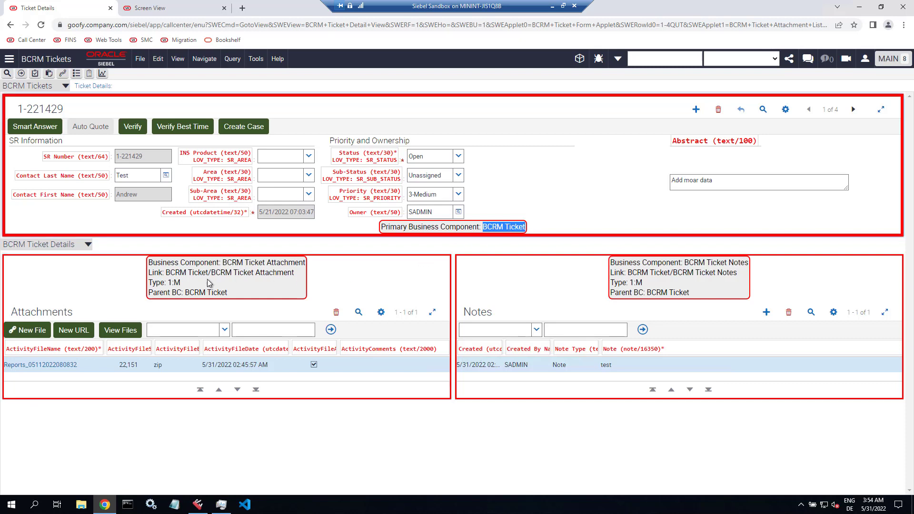
left_click_drag(167, 272, 296, 275)
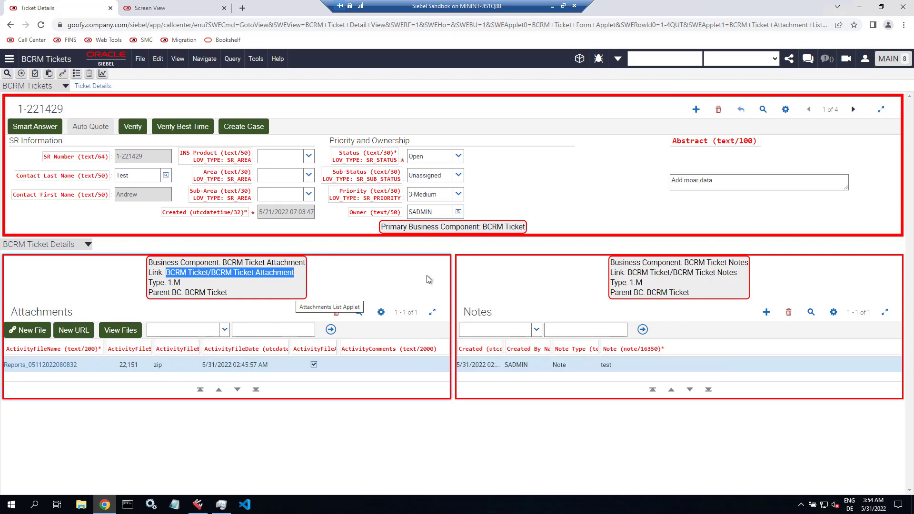
left_click(598, 59)
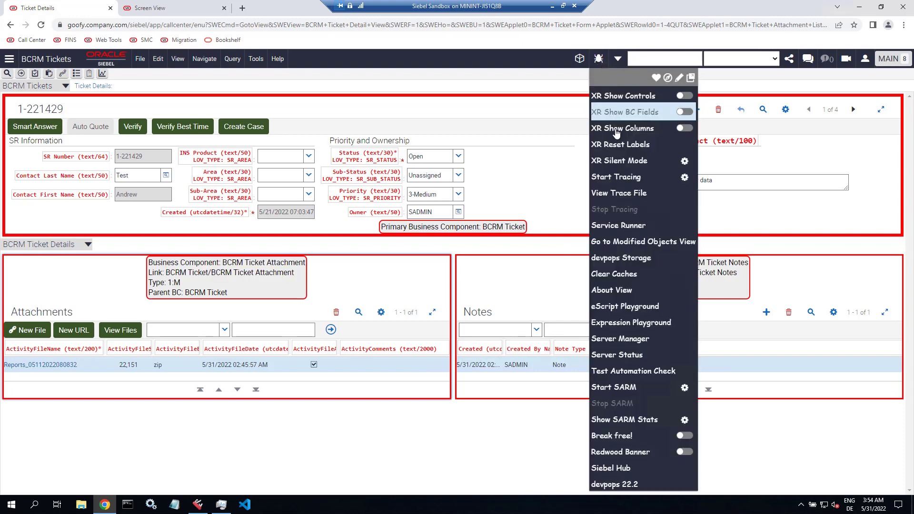
left_click(618, 145)
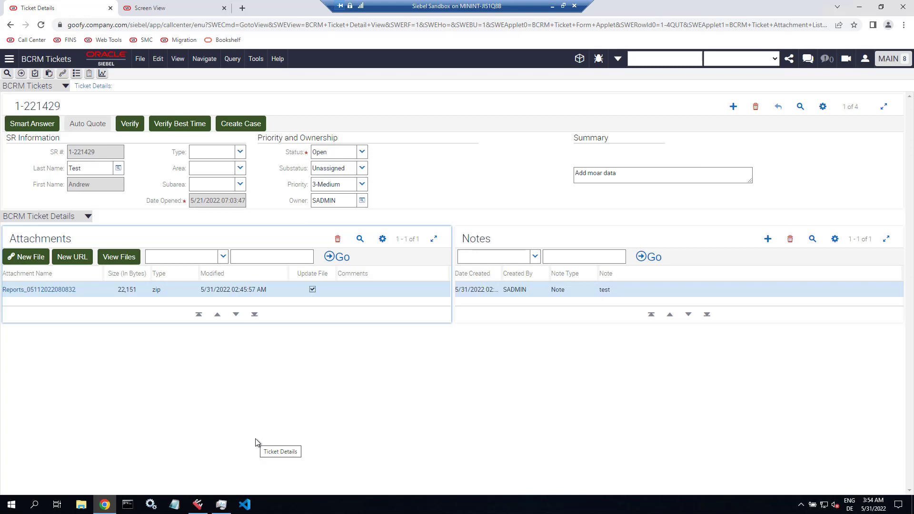
left_click(199, 506)
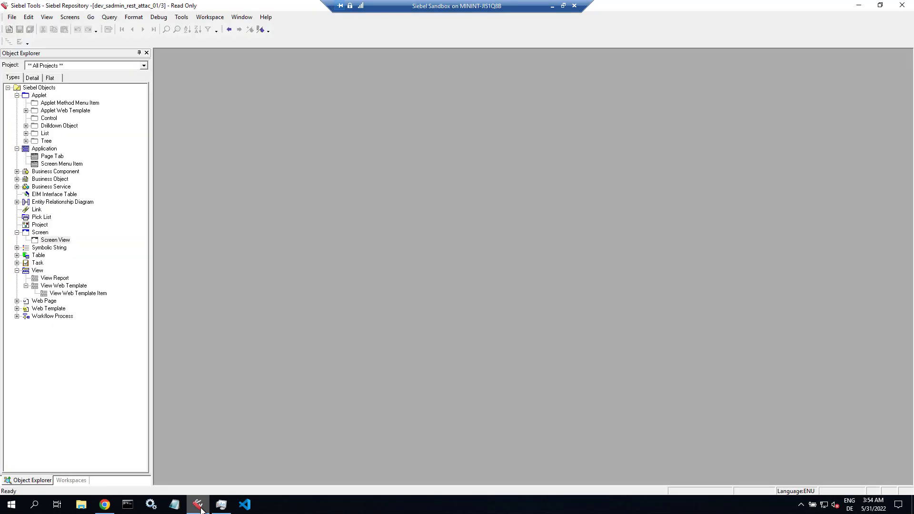
- Query business object BCRM Ticket and list its Business Object Components
left_click(62, 172)
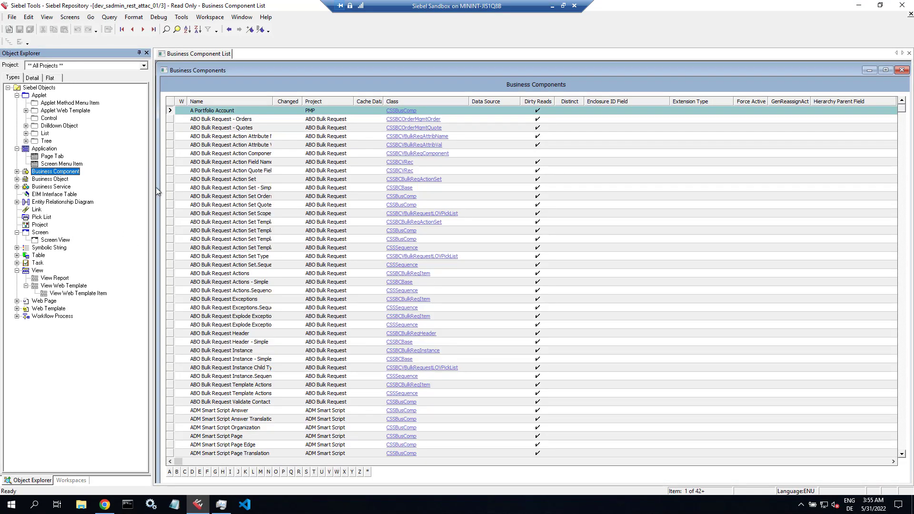
left_click(55, 178)
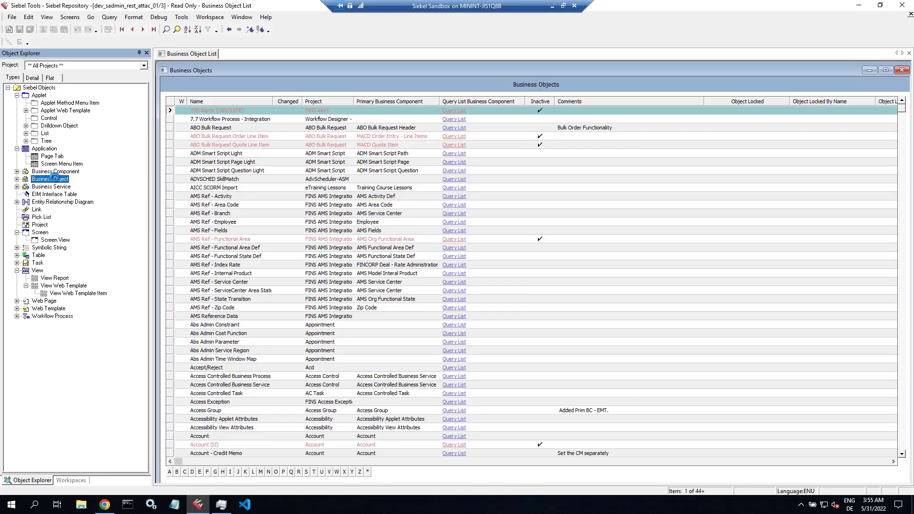
key("ctrl+q")
type("BCRM T")
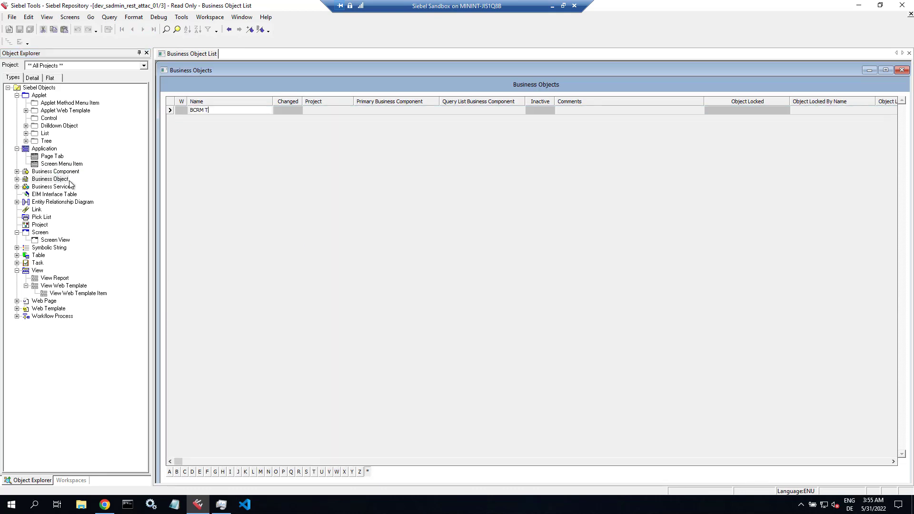
type("icket")
key("Return")
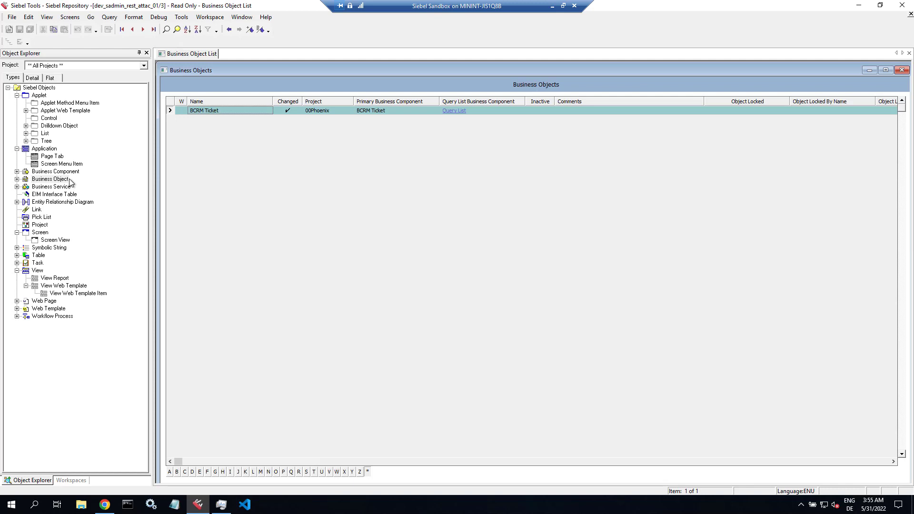
left_click(380, 111)
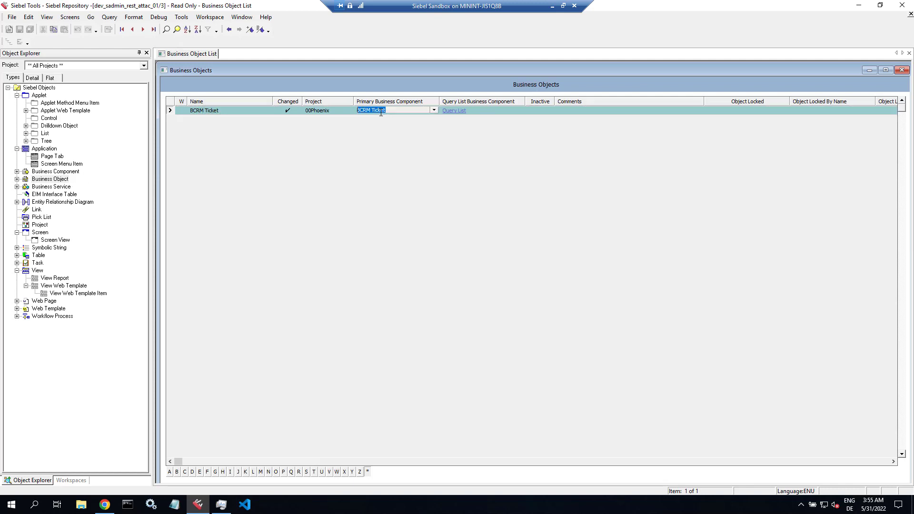
left_click(17, 180)
left_click(74, 186)
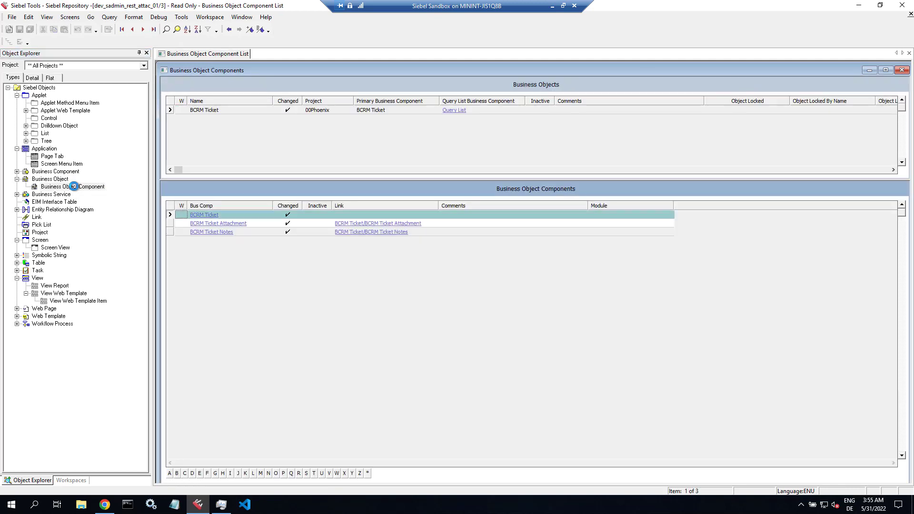
right_click(230, 109)
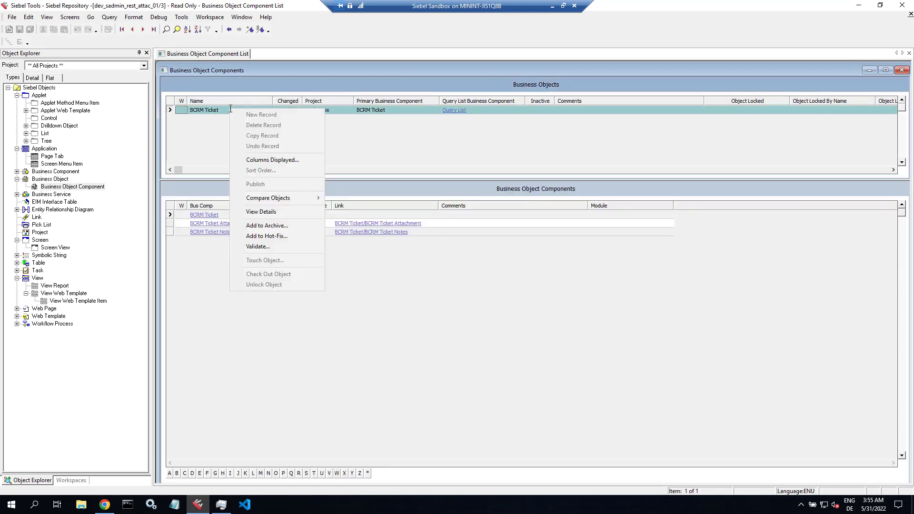
left_click(257, 211)
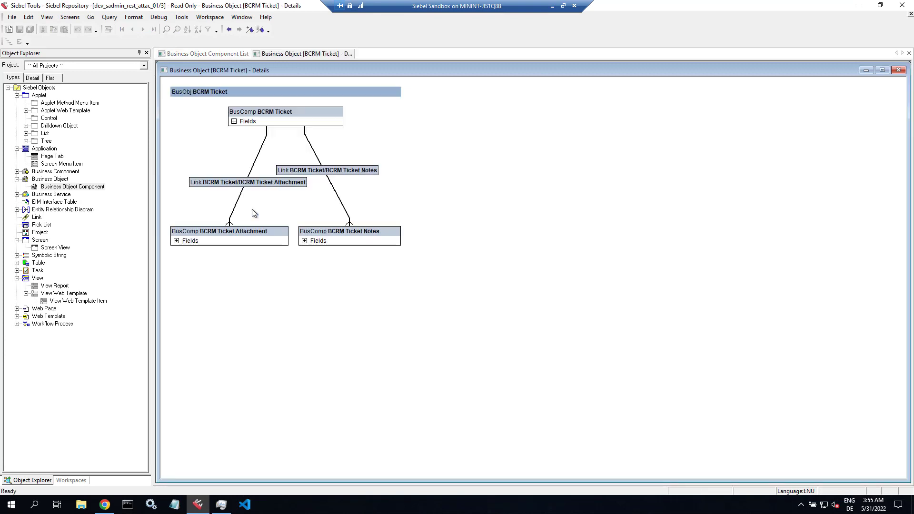
right_click(459, 193)
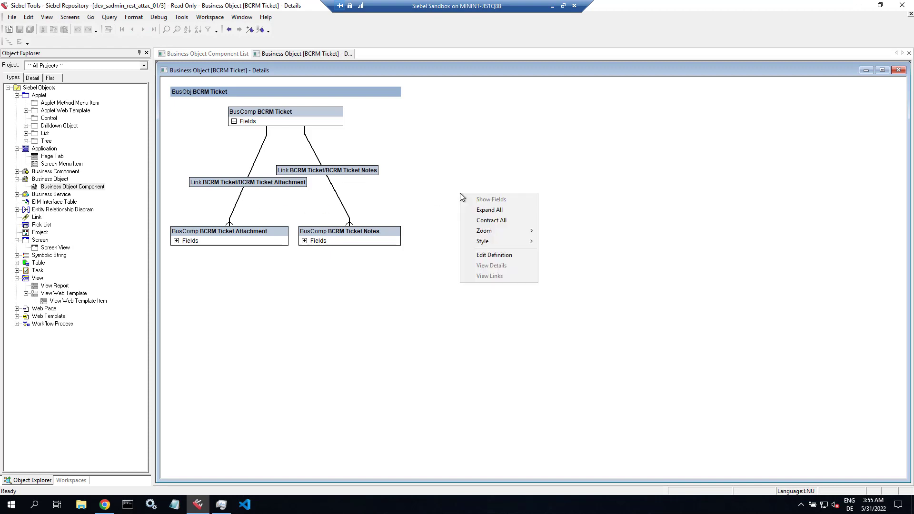
mouse_move(500, 241)
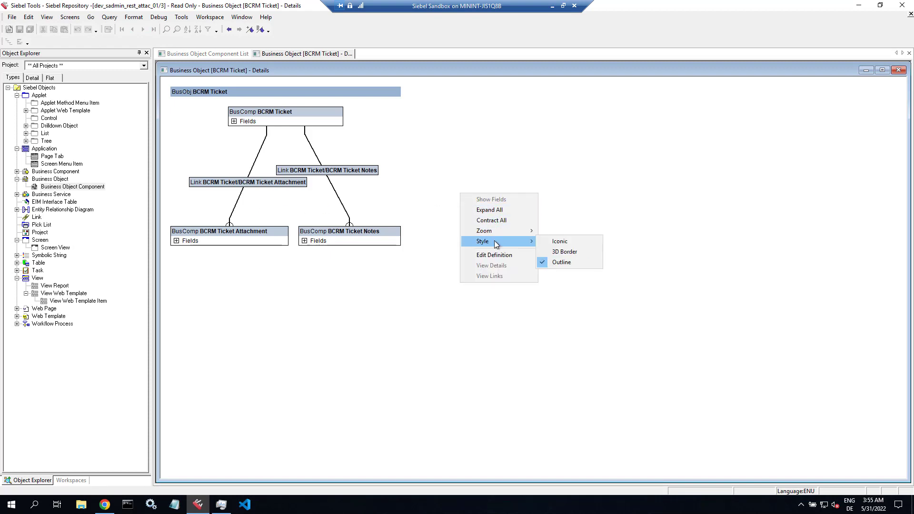
left_click(555, 243)
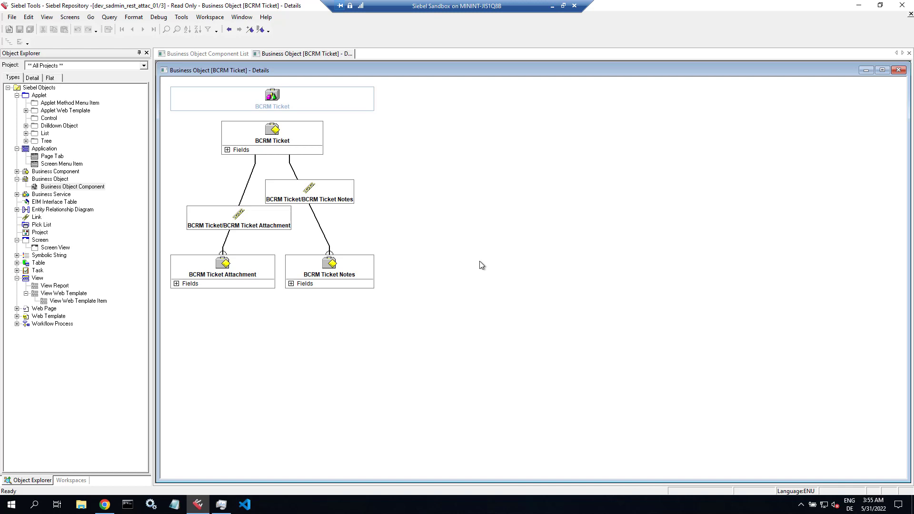
right_click(328, 55)
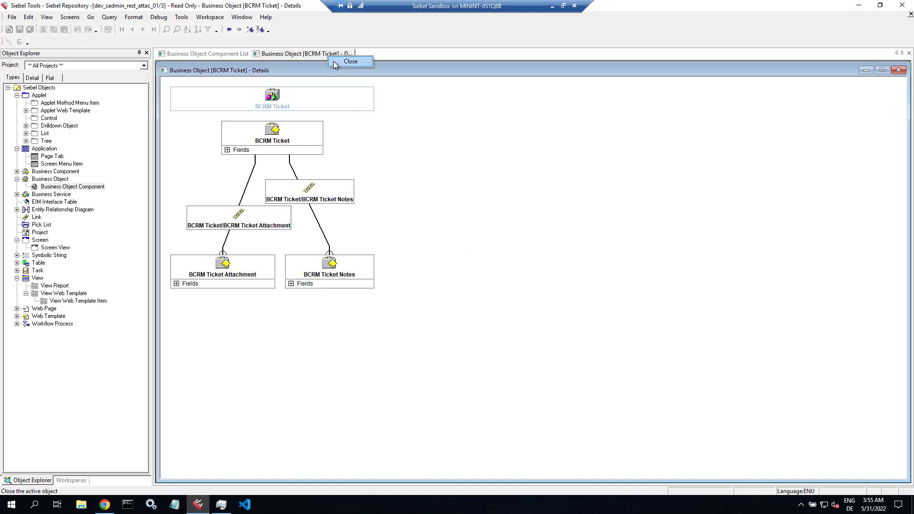
left_click(335, 62)
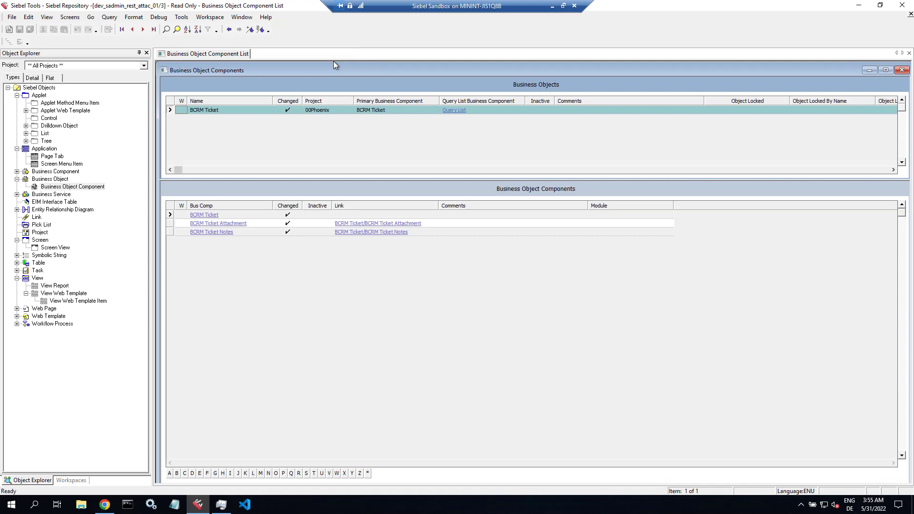
- Create workspace rest_attac_02 from parent MAIN with the description REST
left_click(215, 18)
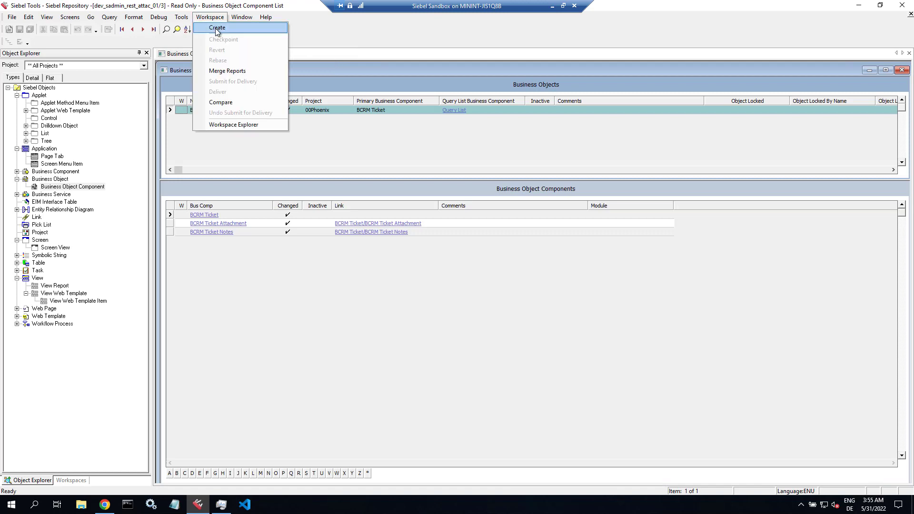
left_click(217, 28)
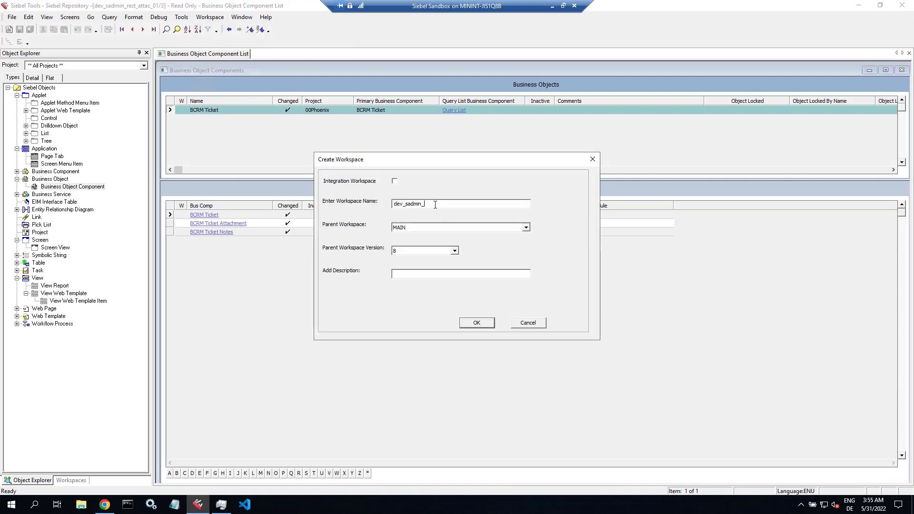
type("rest_atta")
type("c_02")
type("REST")
key("BackSpace")
left_click(476, 322)
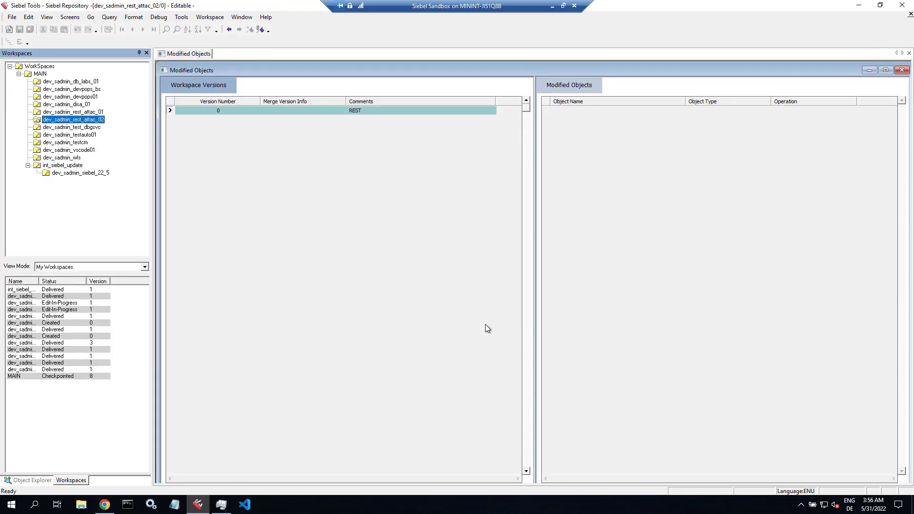
- Launch the EAI Integration Object wizard with project 00Phoenix and source system EAI Siebel Wizard
left_click(8, 30)
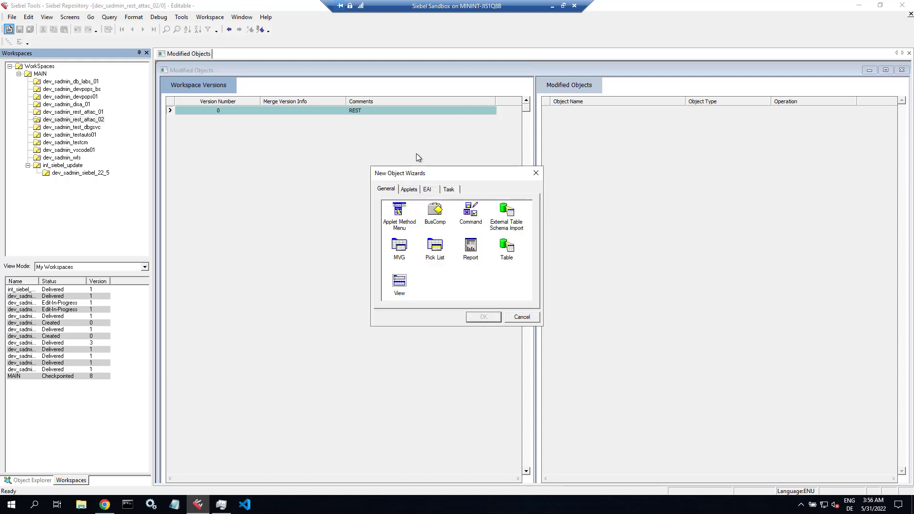
left_click(426, 189)
left_click(402, 223)
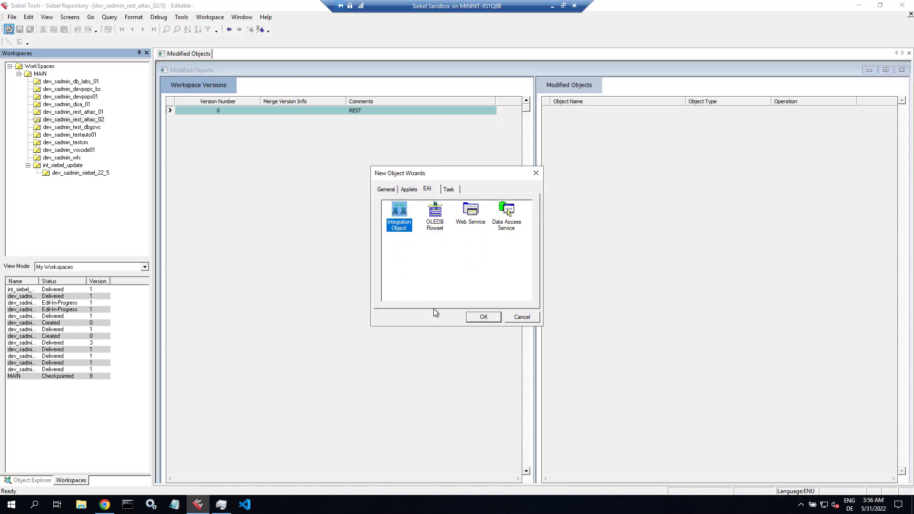
left_click(484, 317)
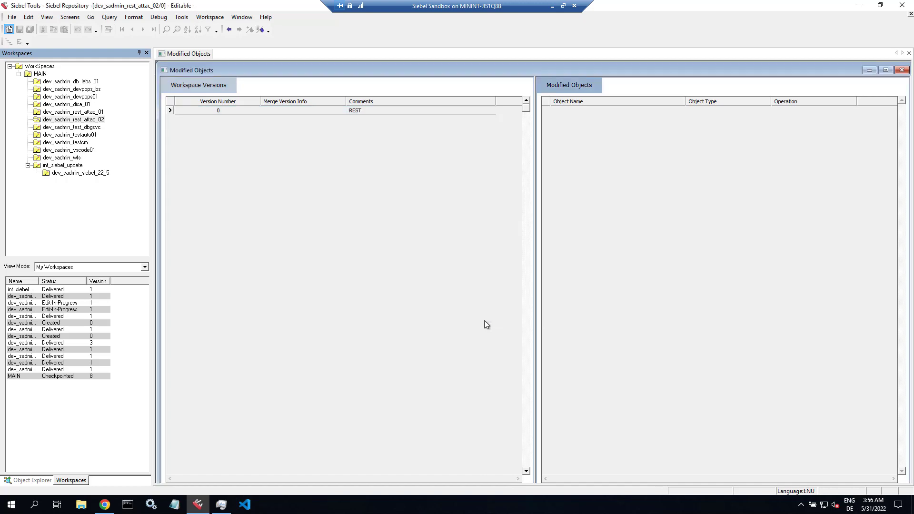
left_click(481, 203)
left_click(433, 207)
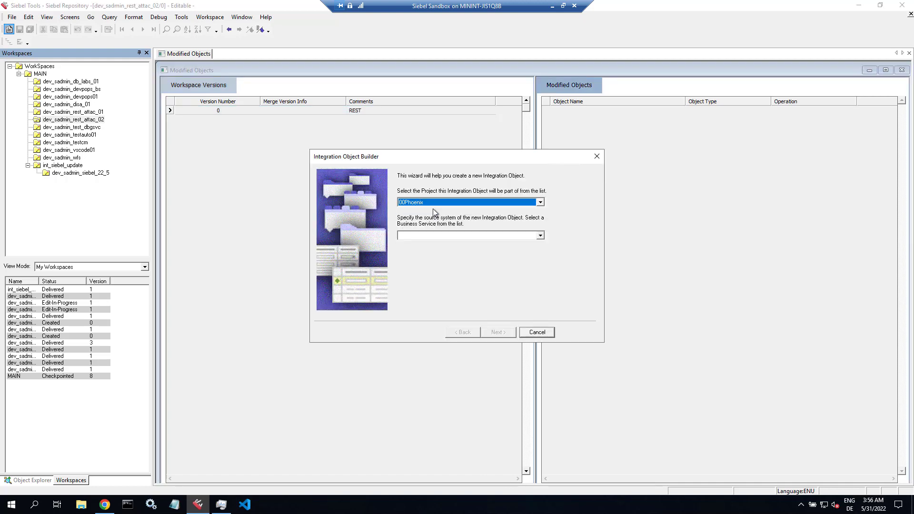
left_click(426, 235)
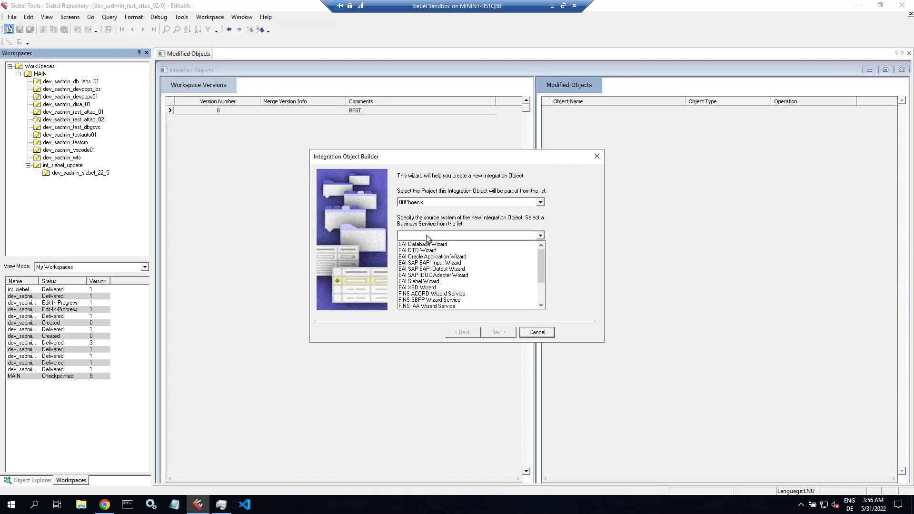
left_click(432, 284)
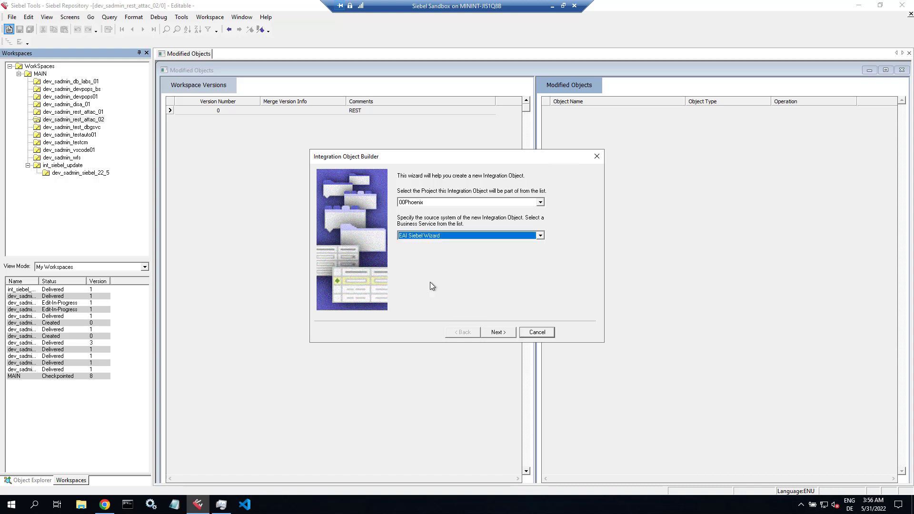
left_click(496, 333)
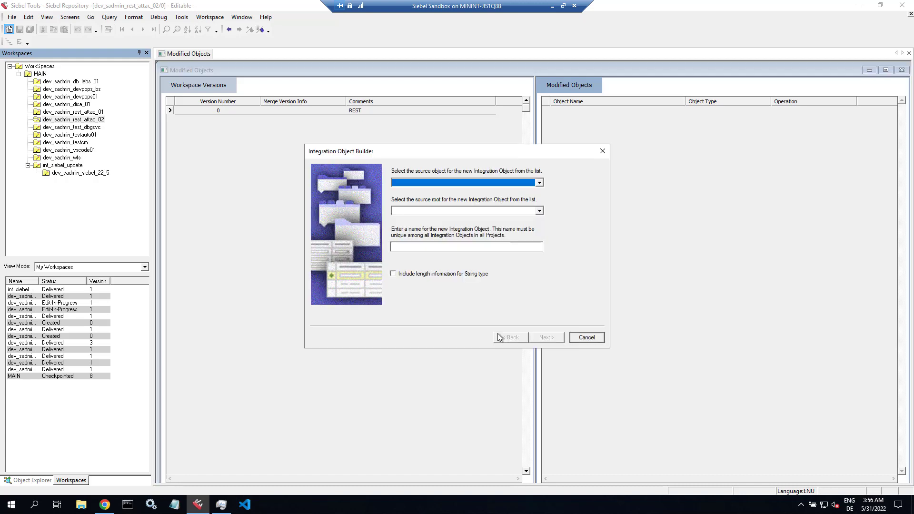
- Choose BCRM Ticket as source object and root, prefixing the name with Base
left_click(473, 182)
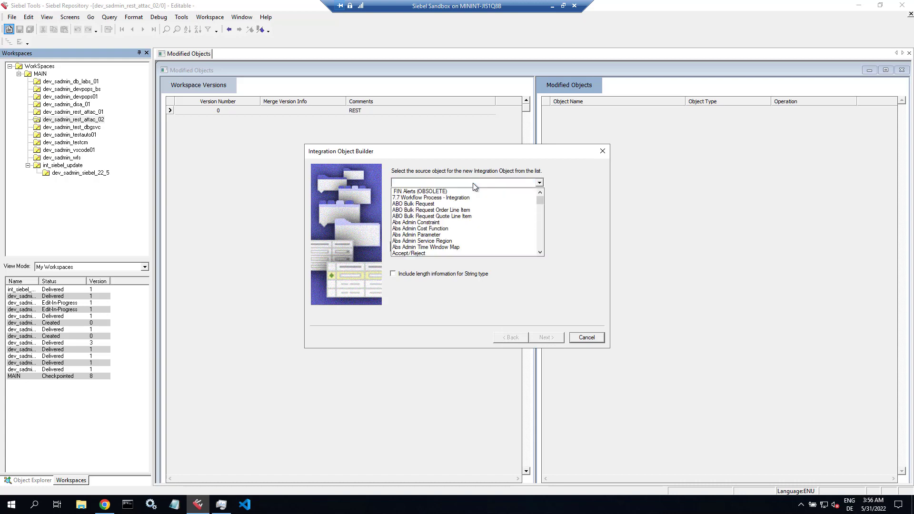
key("b")
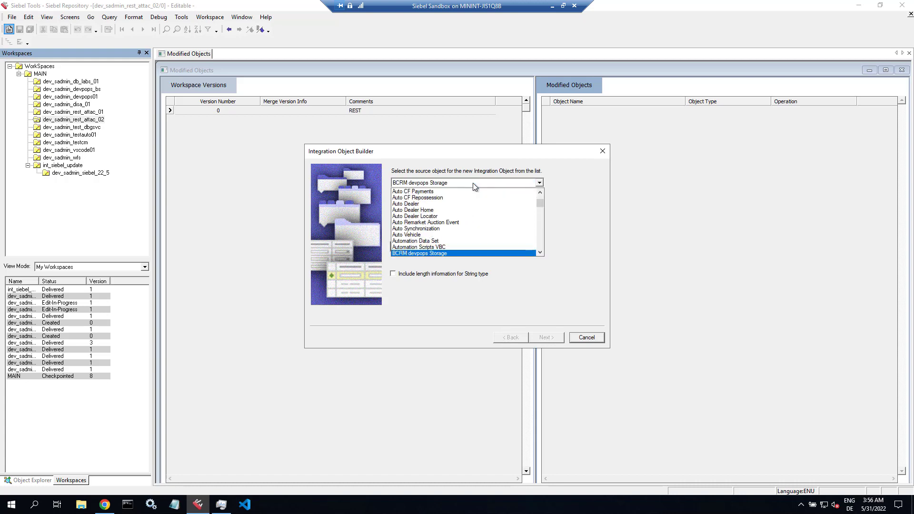
key("Down")
key("Down")
key("Down")
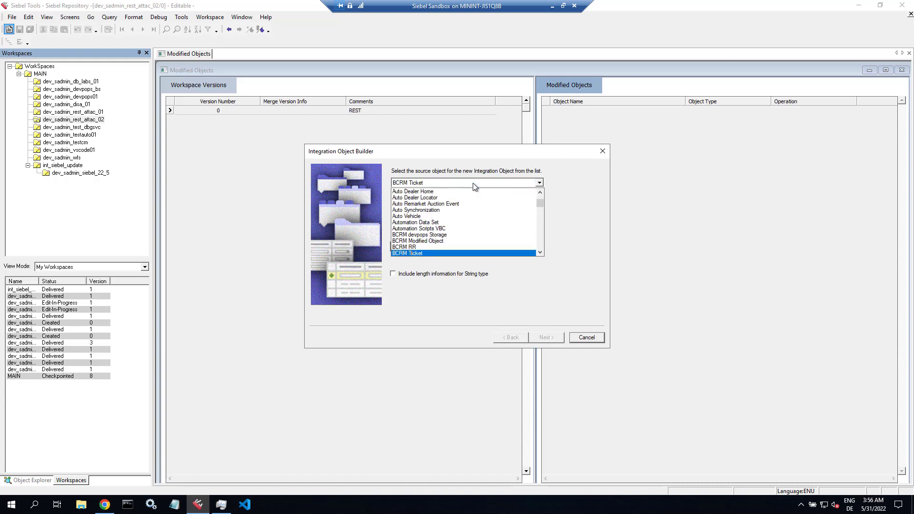
left_click(423, 254)
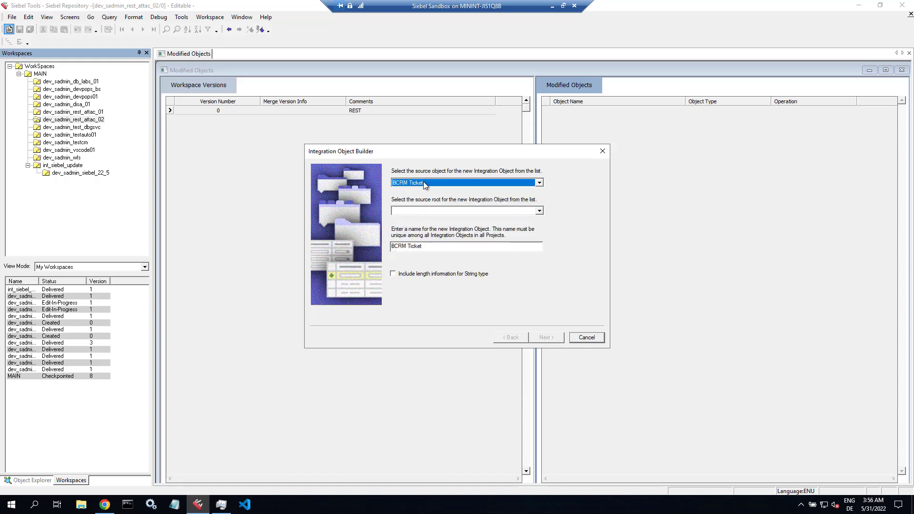
left_click(416, 211)
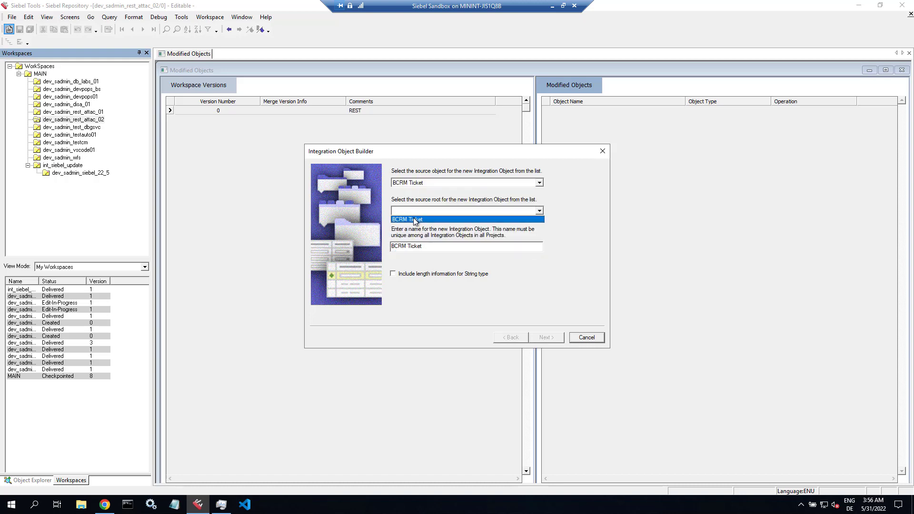
left_click(414, 219)
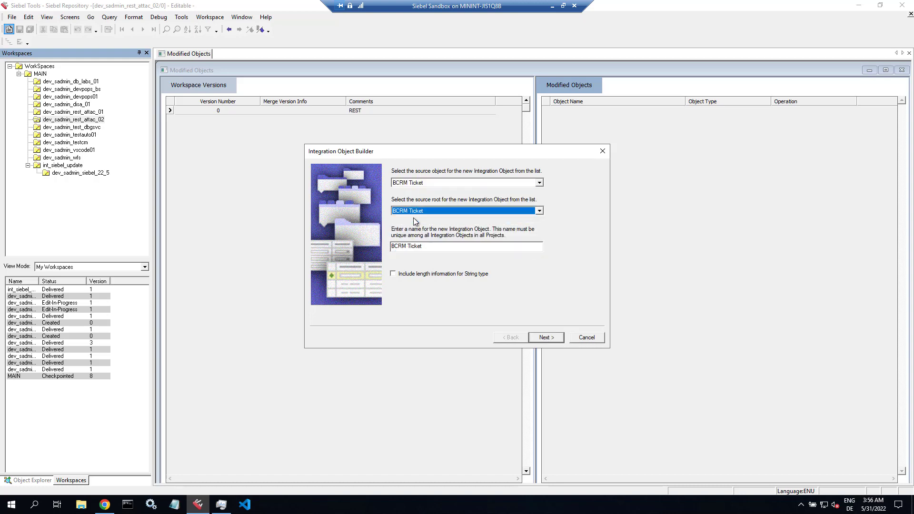
left_click(395, 248)
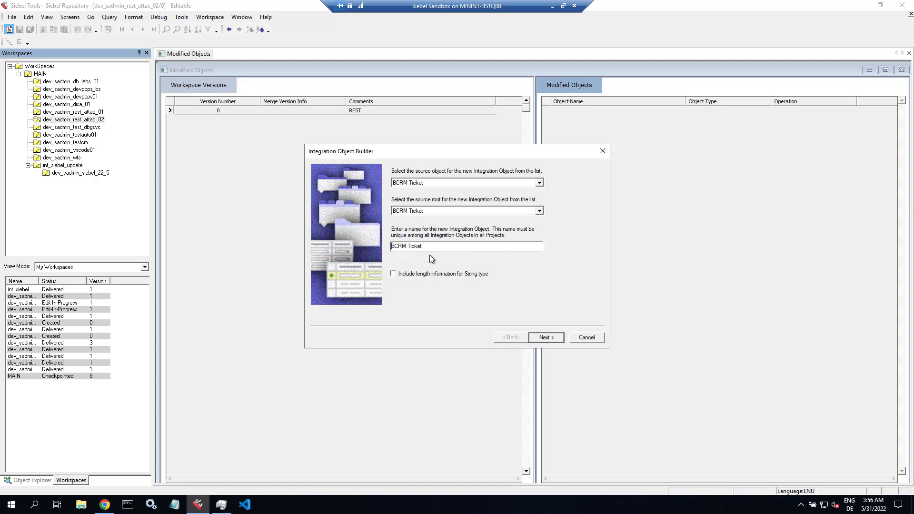
type("Base")
- Keep the new integration object's name as 'Base BCRM Ticket'
double_click(394, 246)
left_click(394, 246)
double_click(394, 246)
left_click(394, 246)
double_click(395, 246)
left_click(445, 248)
- Include the BCRM Ticket Notes child component under BCRM Ticket and finish the wizard
left_click(545, 336)
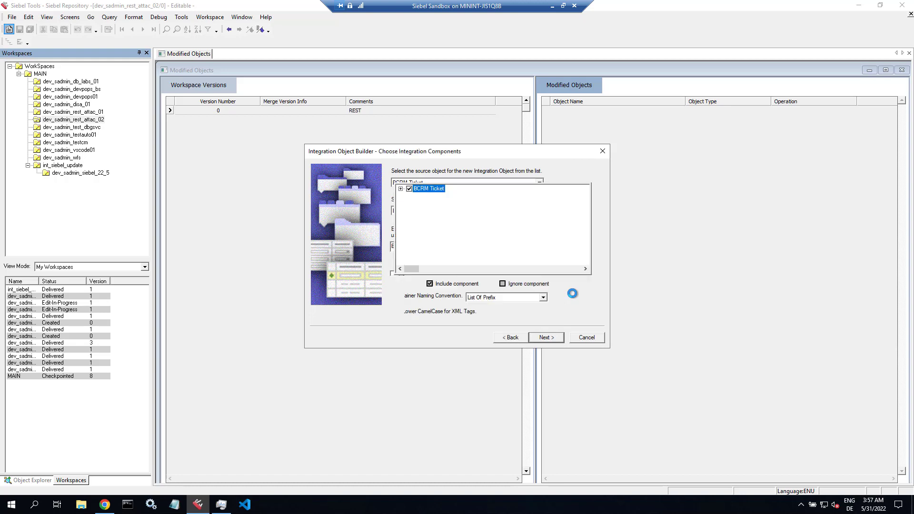
left_click(400, 189)
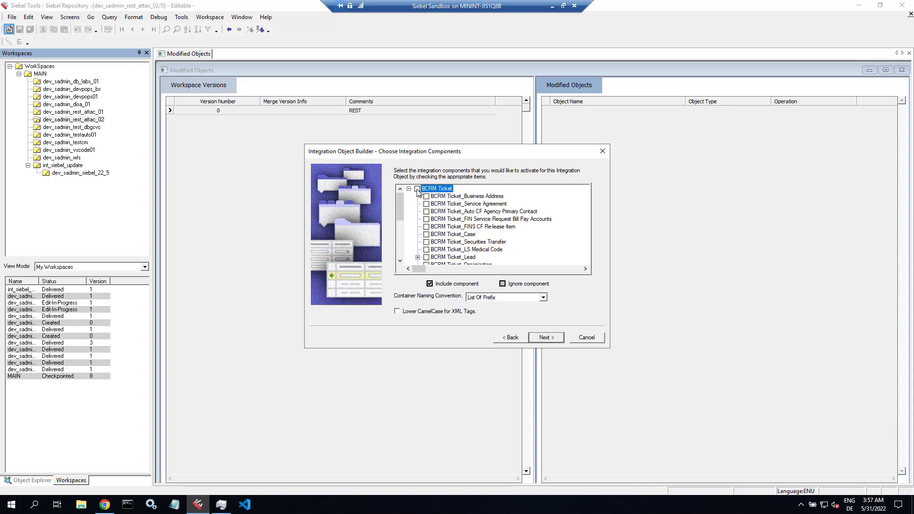
scroll(468, 230, "down", 5)
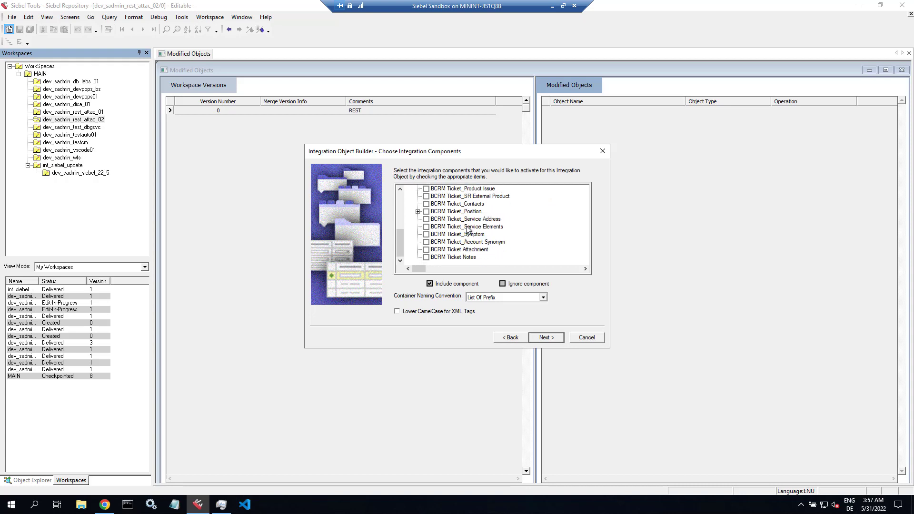
left_click(426, 258)
scroll(546, 236, "up", 10)
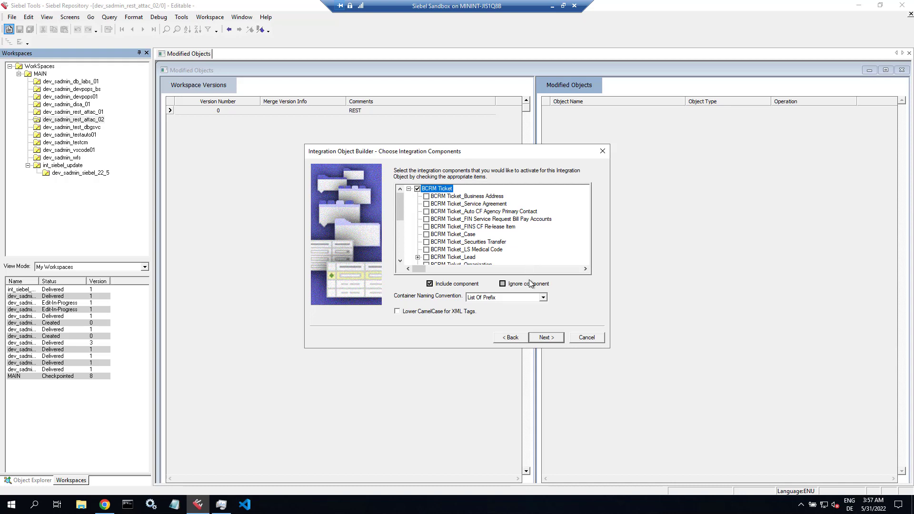
left_click(543, 337)
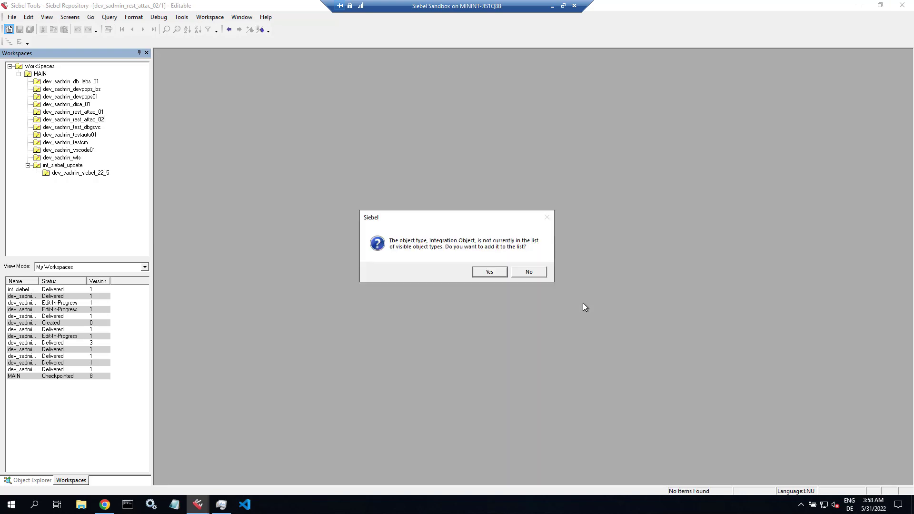
- Accept adding Integration Object to visible types and look for it in the Object Explorer
left_click(493, 271)
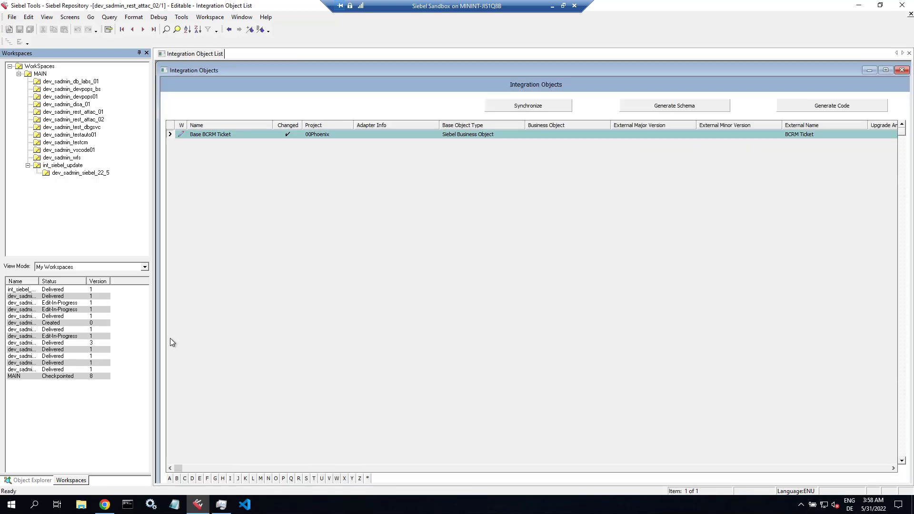
left_click(34, 480)
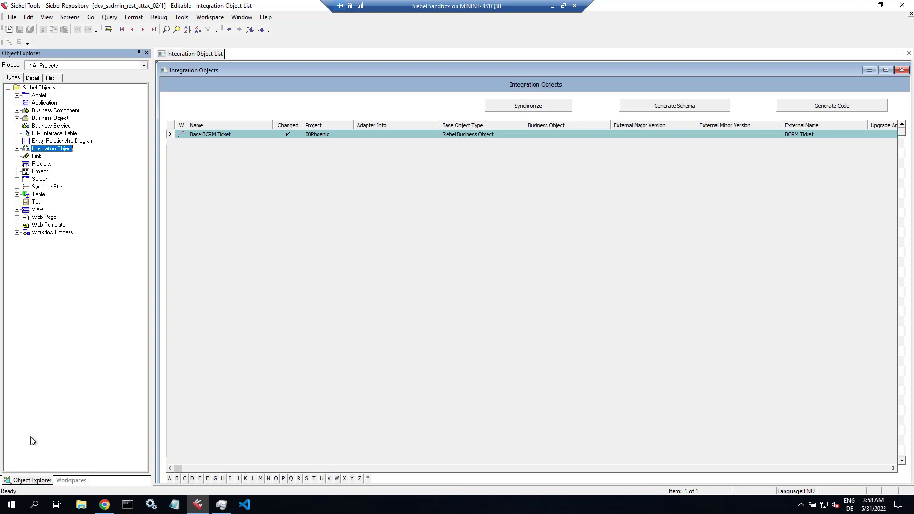
left_click(16, 148)
double_click(206, 70)
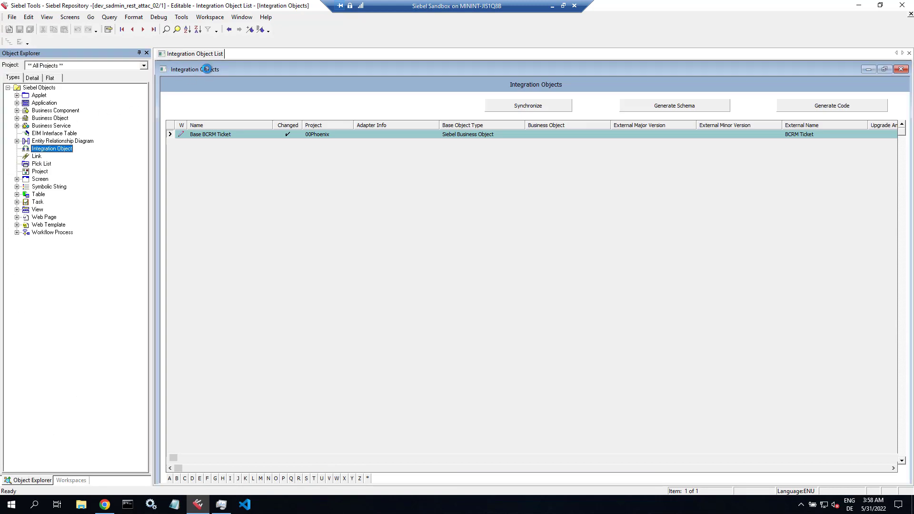
- Tick Integration Object in the Object Explorer options and open the integration objects list
left_click(47, 17)
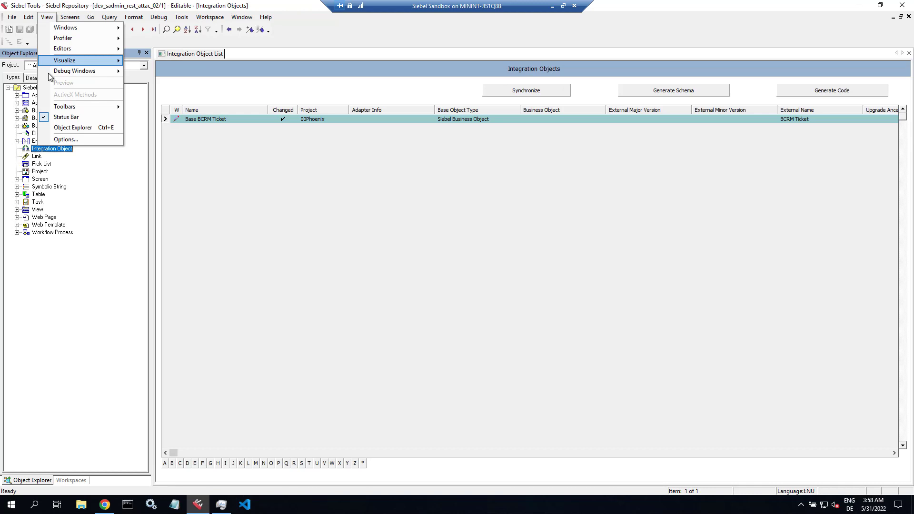
left_click(66, 139)
left_click(497, 139)
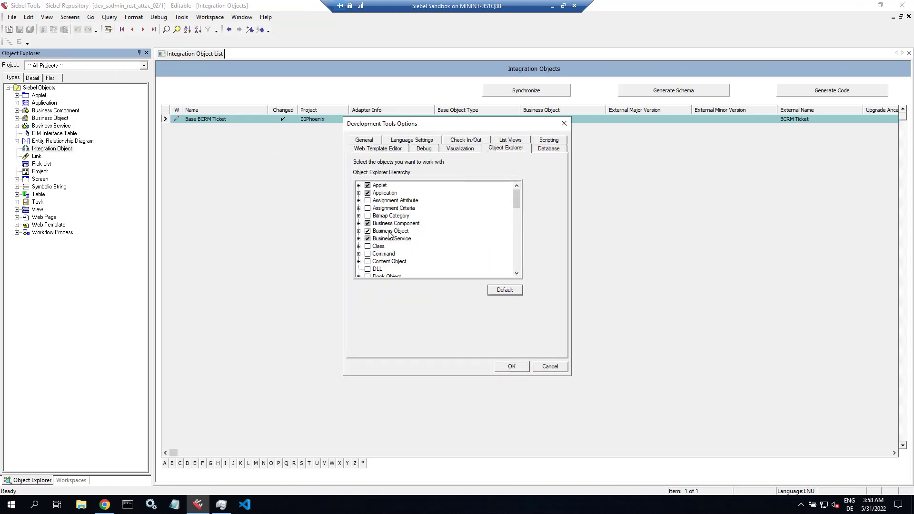
scroll(391, 236, "down", 5)
left_click(371, 223)
left_click(368, 223)
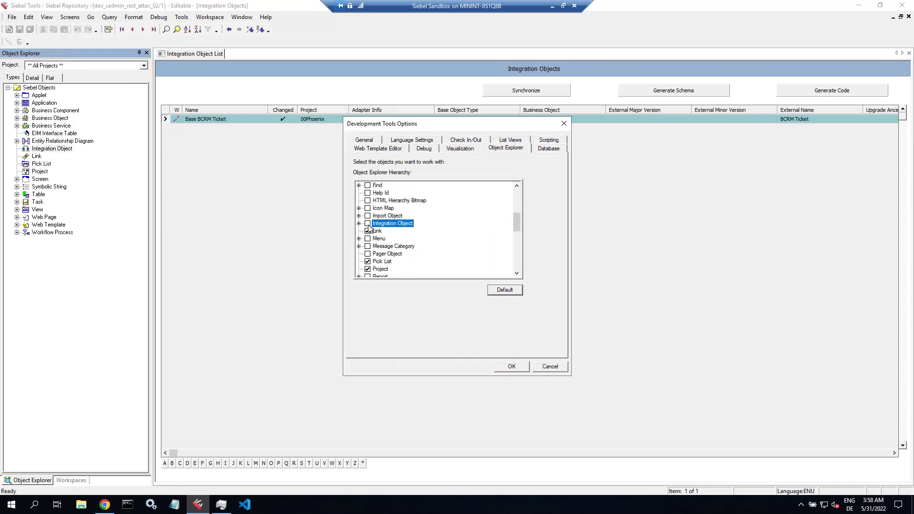
left_click(506, 366)
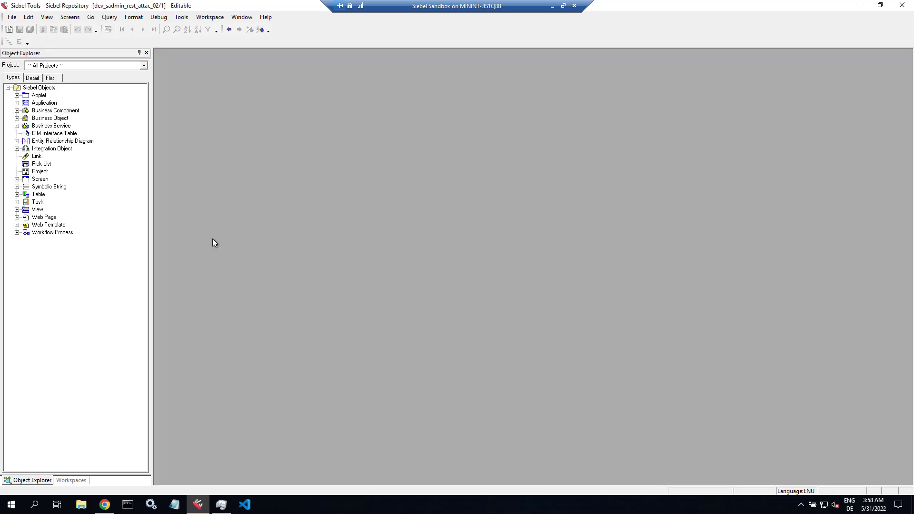
left_click(64, 149)
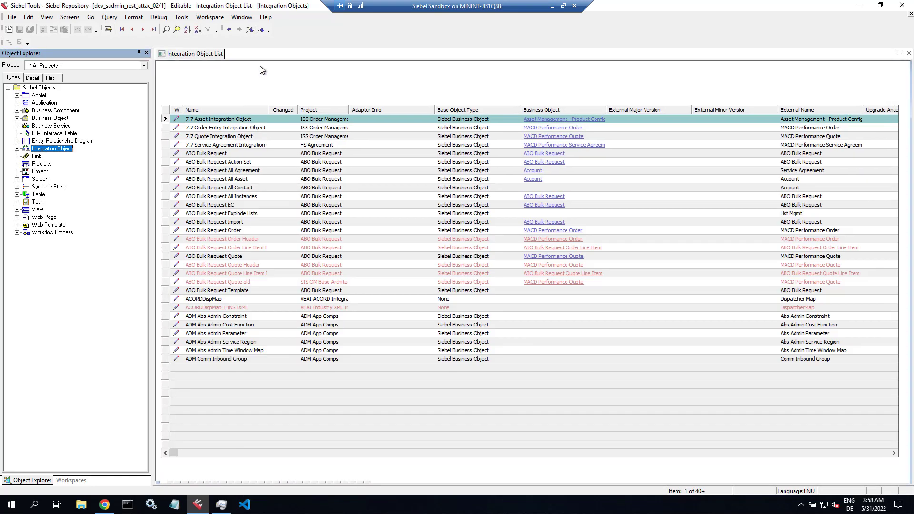
- Query the integration objects for 'Base BCRM Ticket'
key("ctrl+q")
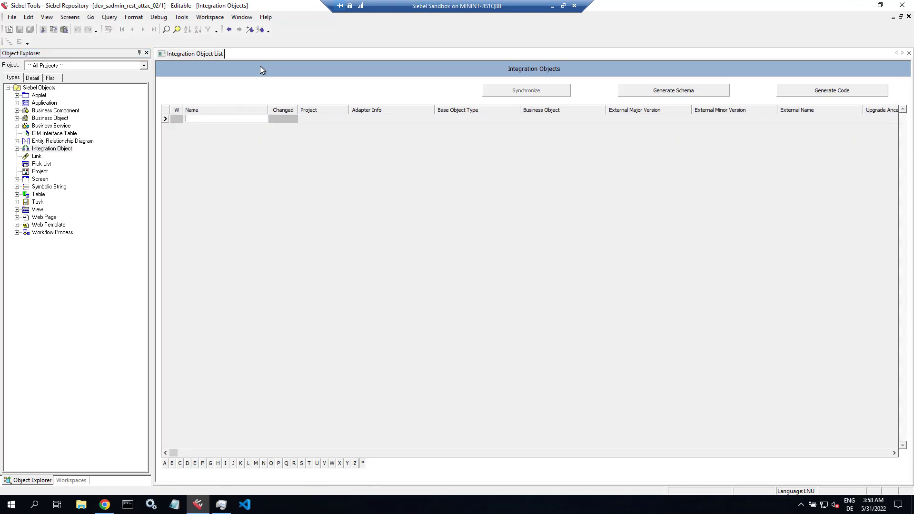
type("Base BCRM Ticket")
key("Return")
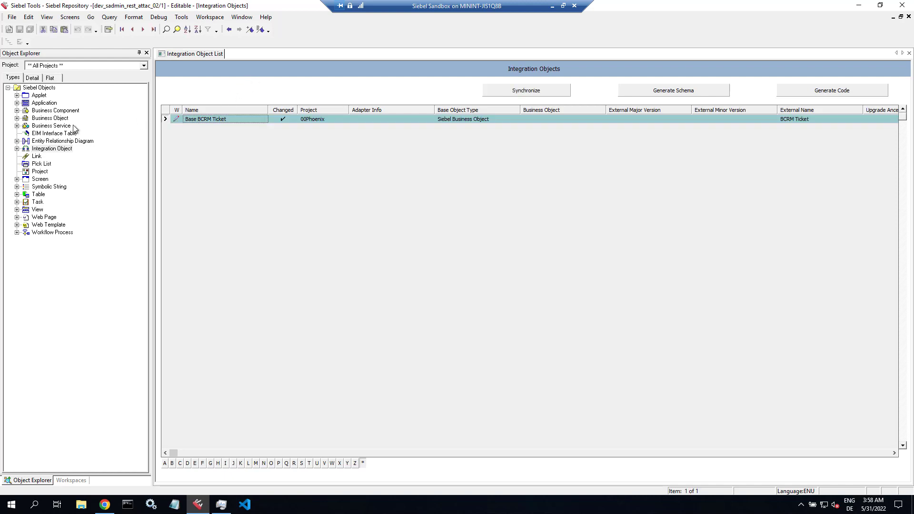
- Review the BCRM Ticket Attachment component's fields, including Activity Attachment Id and its data type
left_click(16, 148)
left_click(57, 156)
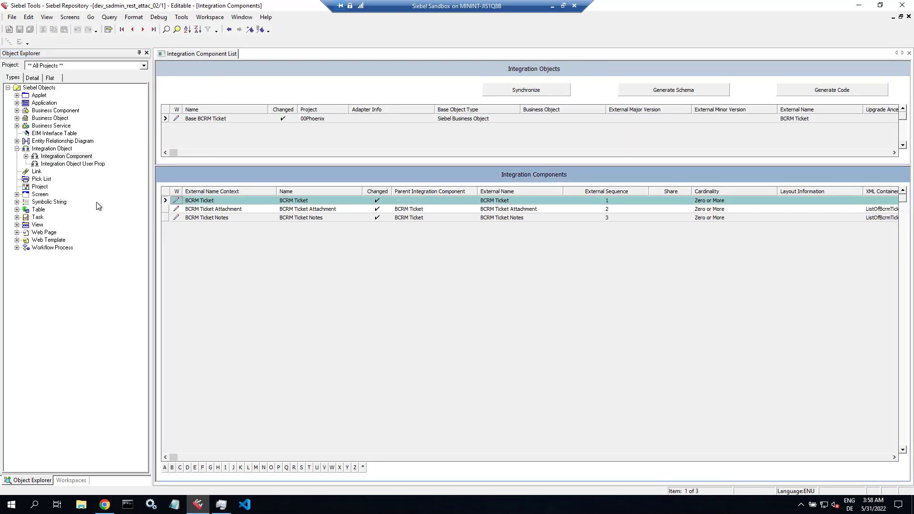
left_click(201, 210)
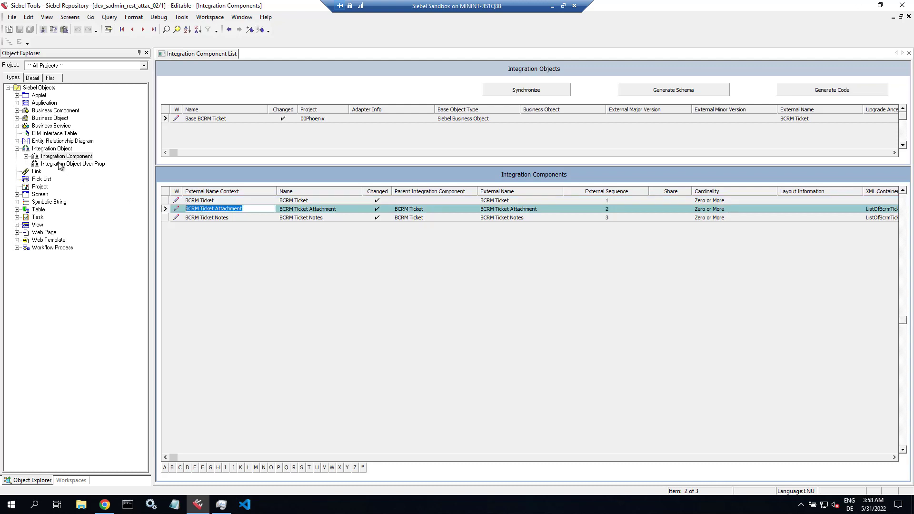
left_click(26, 156)
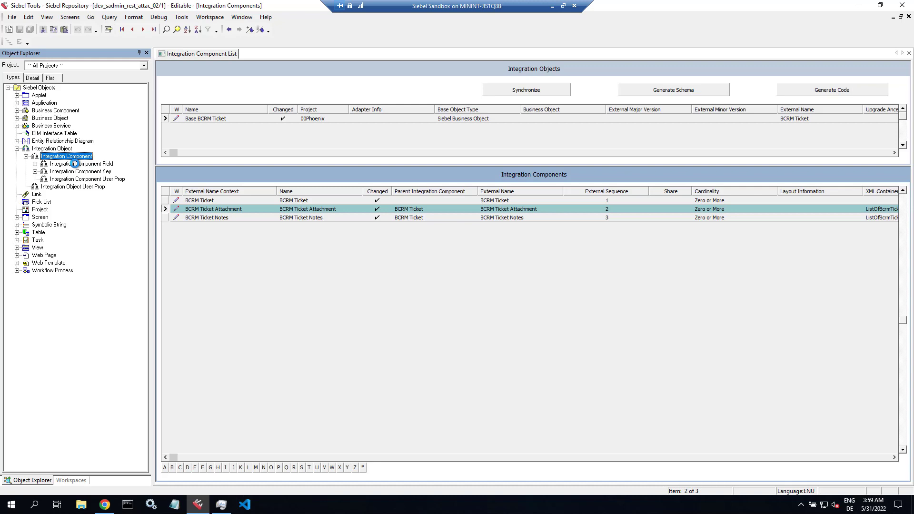
left_click(74, 163)
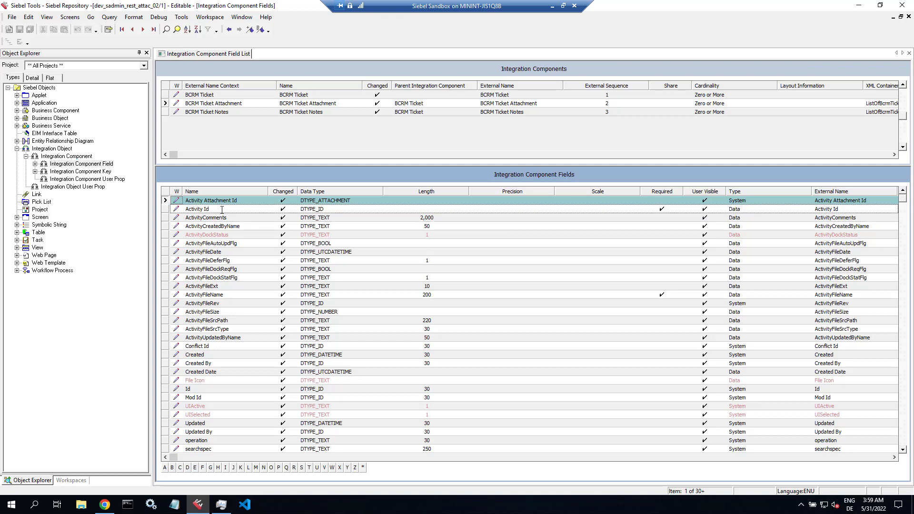
left_click(236, 201)
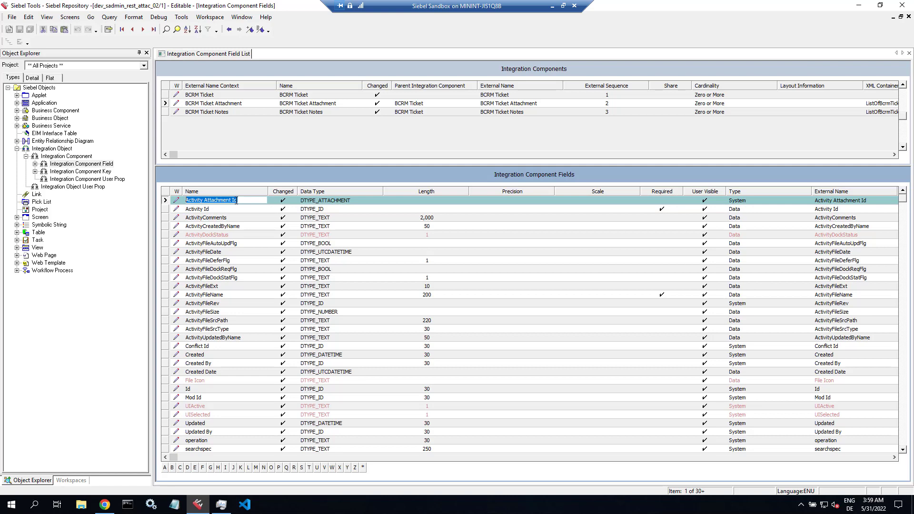
left_click(356, 202)
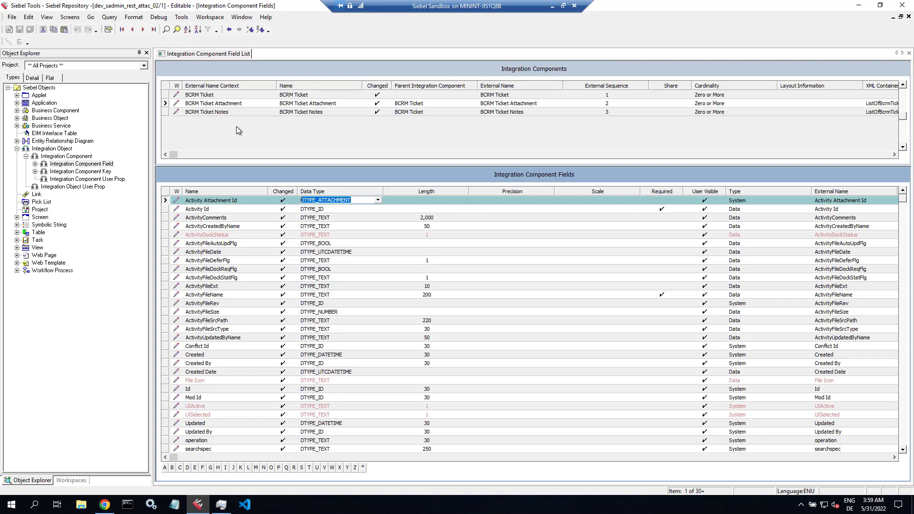
left_click(52, 148)
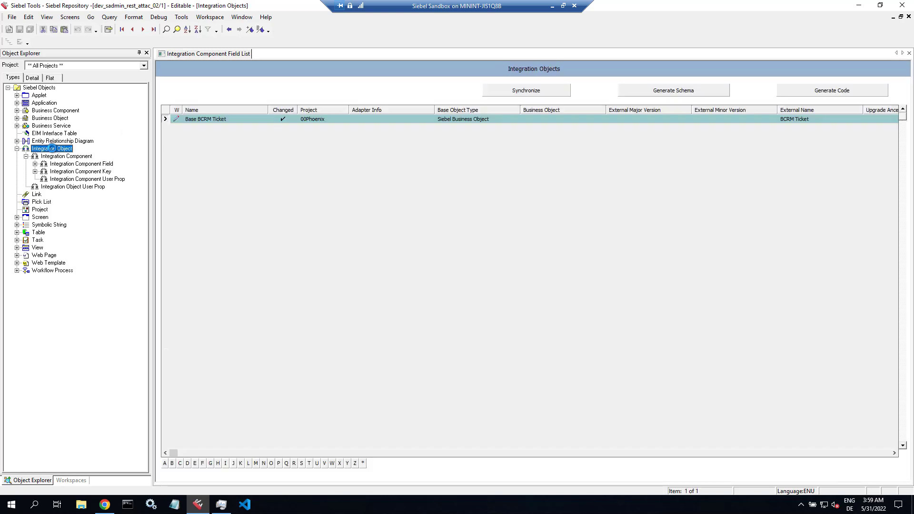
- Query the integration objects for 'Base BCRM Ticket or Base Account'
left_click(235, 119)
key("ctrl+c")
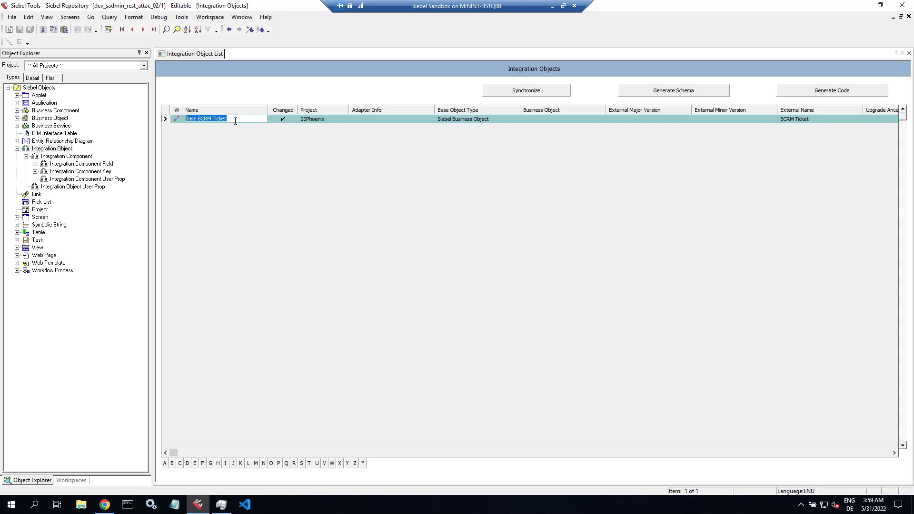
key("ctrl+q")
key("ctrl+v")
type("or")
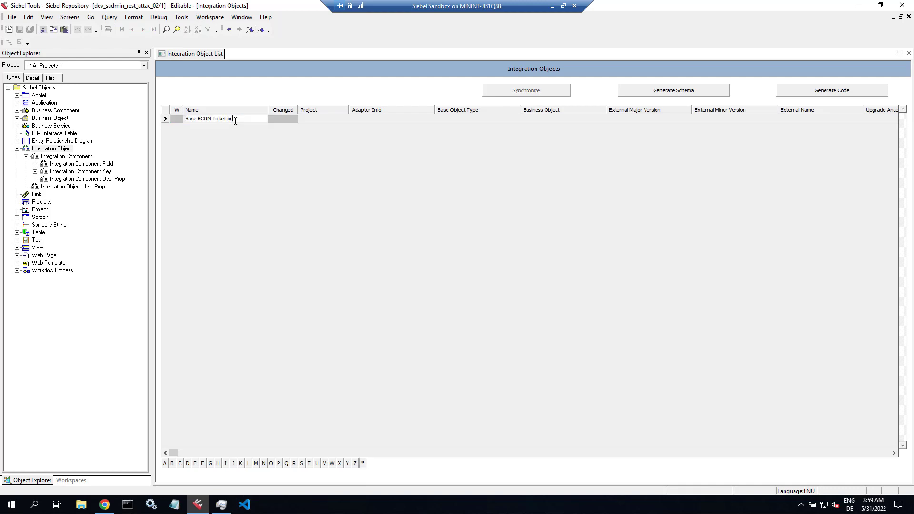
type(" Base Account")
key("Return")
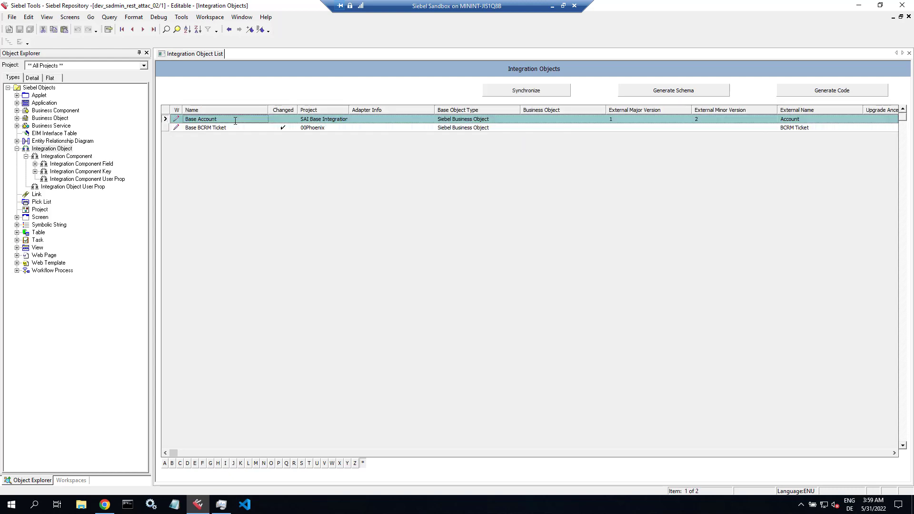
- Inspect Account Attachment's REST ROWID User Key:1 key and its Id key field
left_click(75, 157)
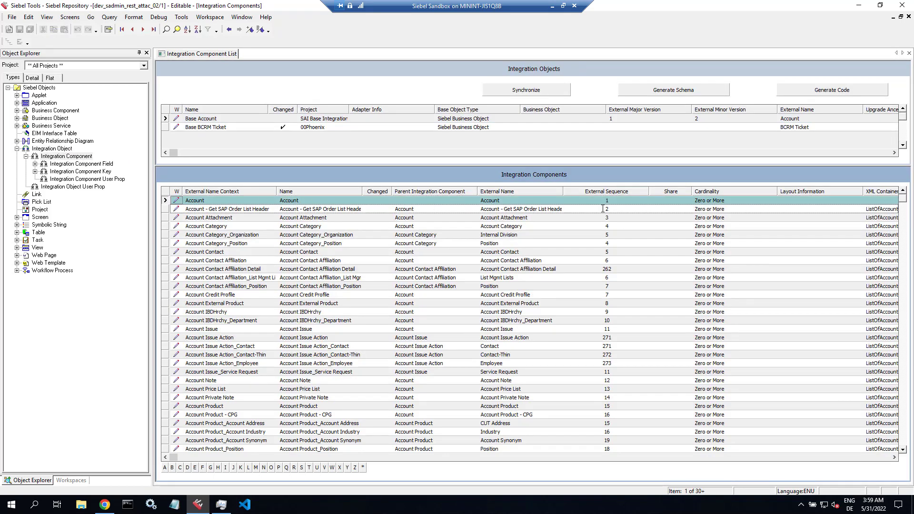
left_click(232, 217)
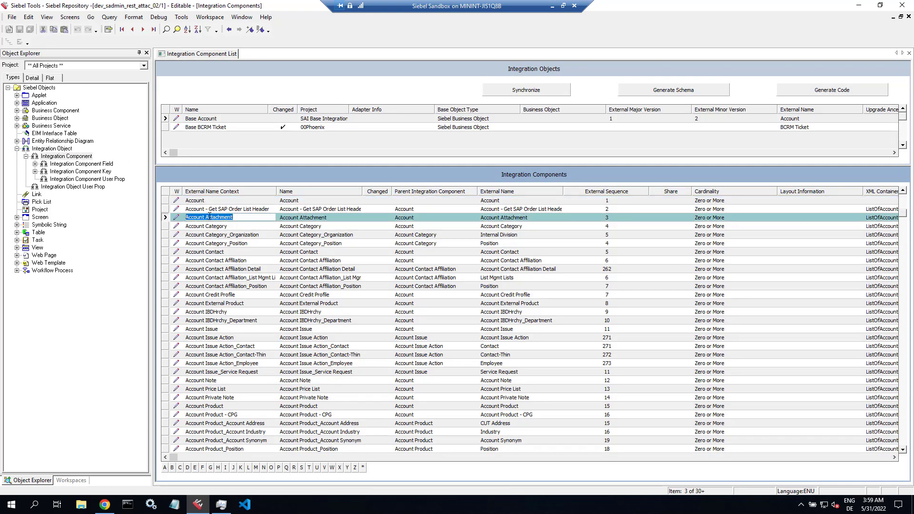
left_click(59, 165)
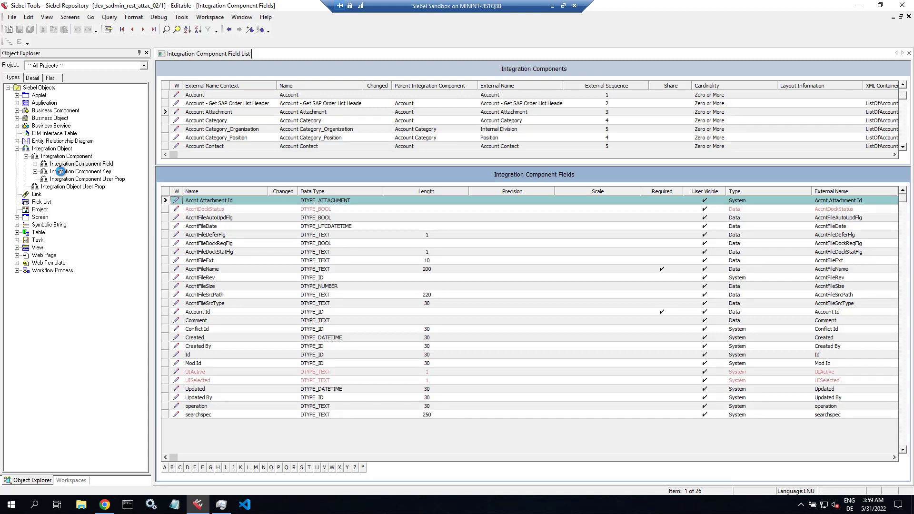
left_click(60, 171)
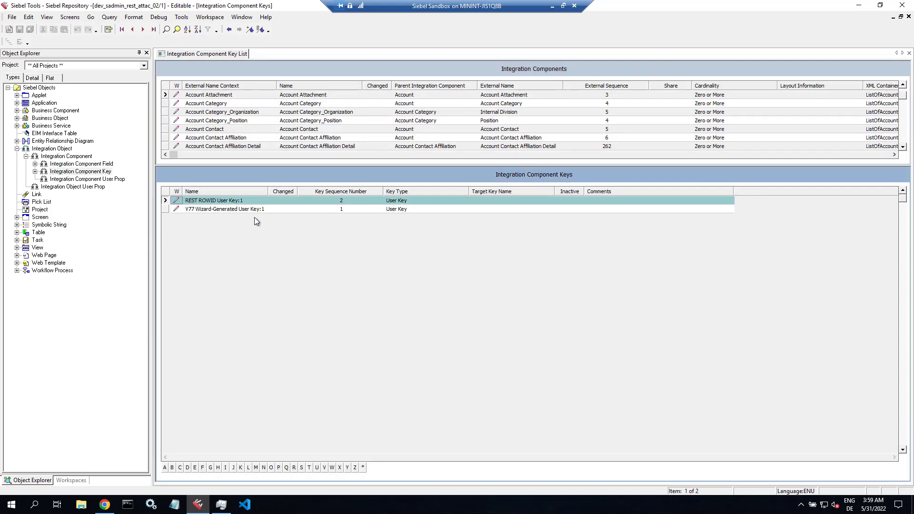
left_click(250, 201)
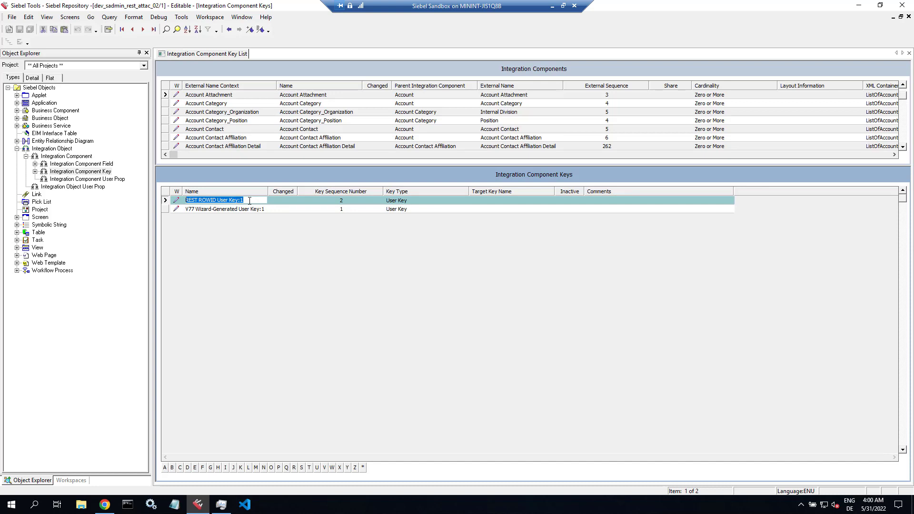
left_click(35, 171)
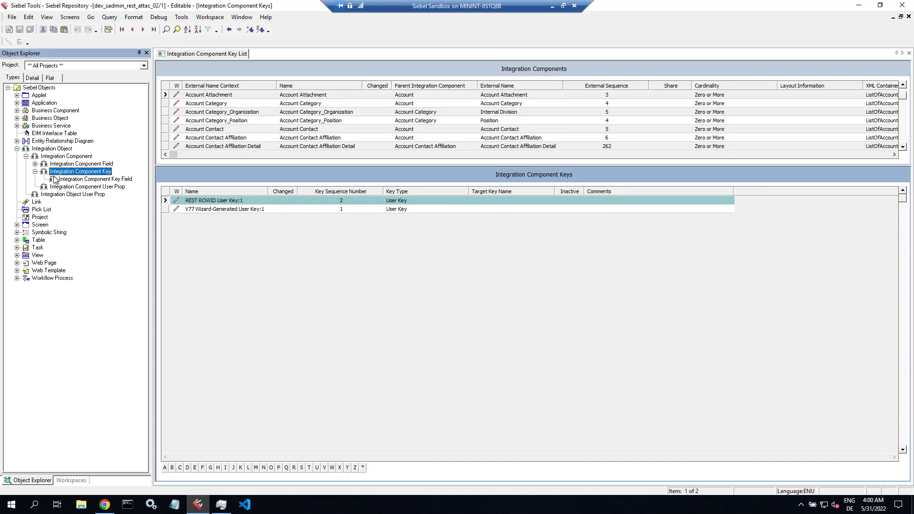
left_click(85, 178)
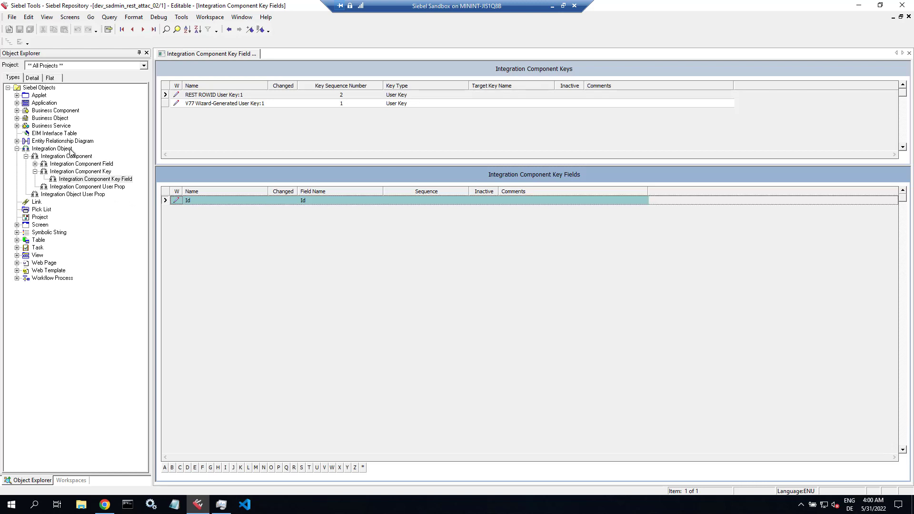
left_click(71, 149)
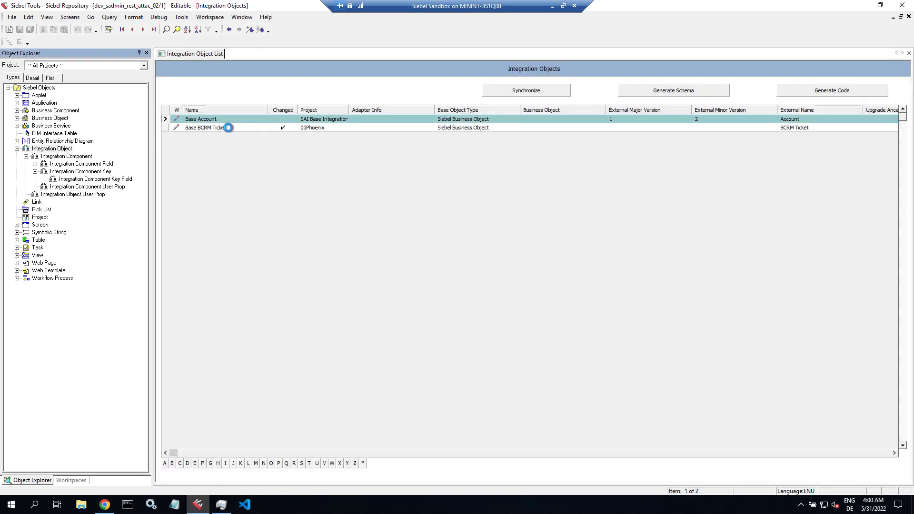
left_click(229, 128)
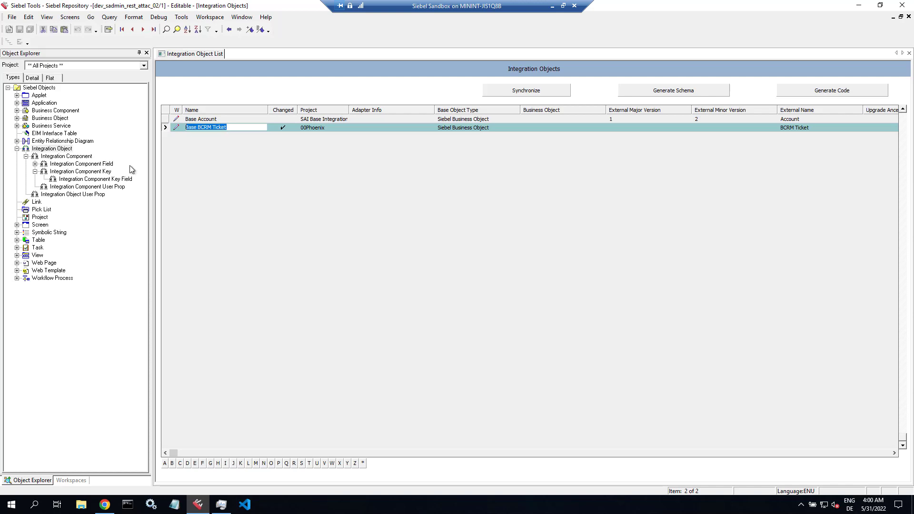
left_click(89, 156)
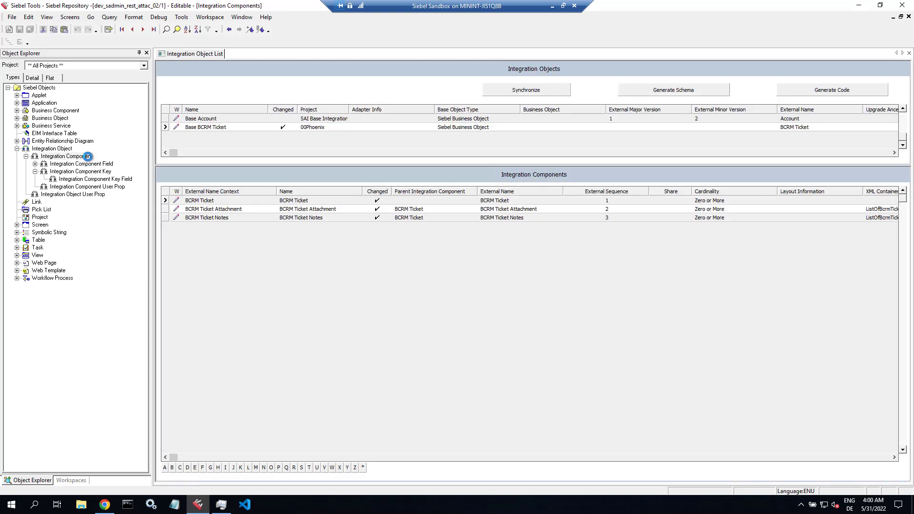
left_click(226, 210)
left_click(105, 171)
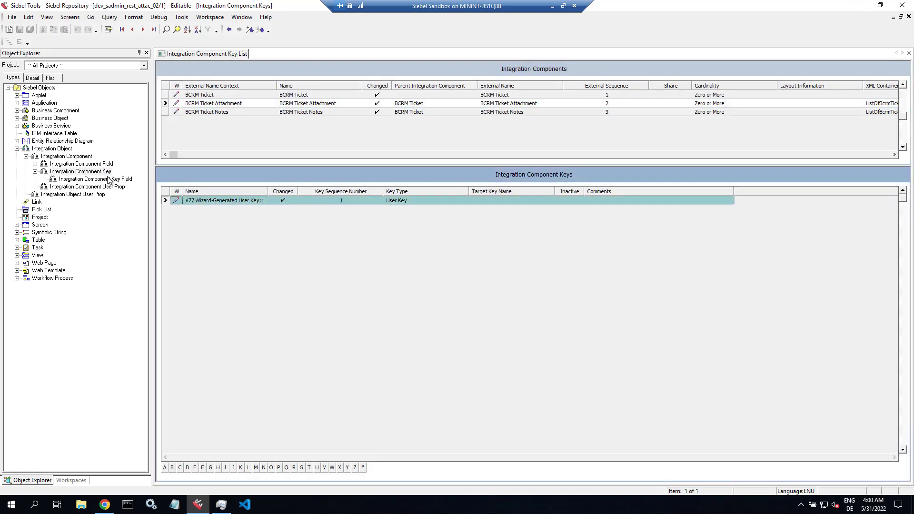
left_click(53, 149)
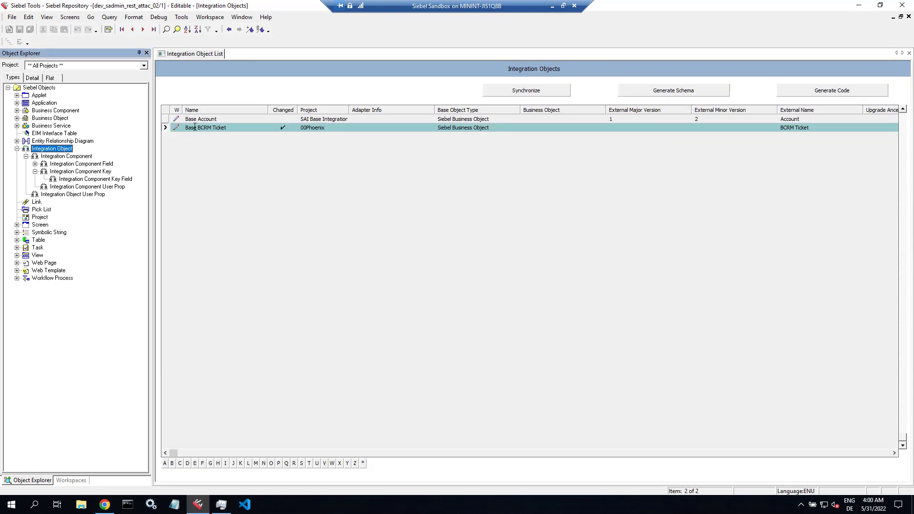
left_click(202, 119)
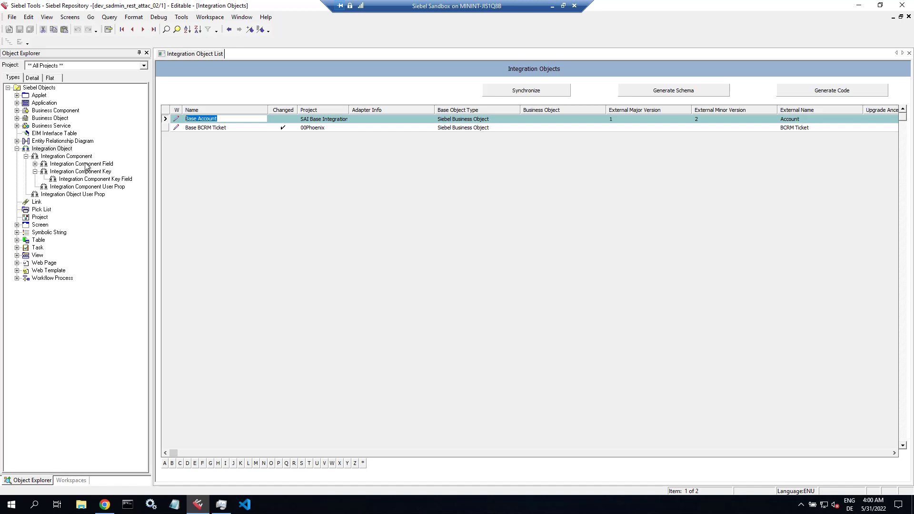
left_click(86, 165)
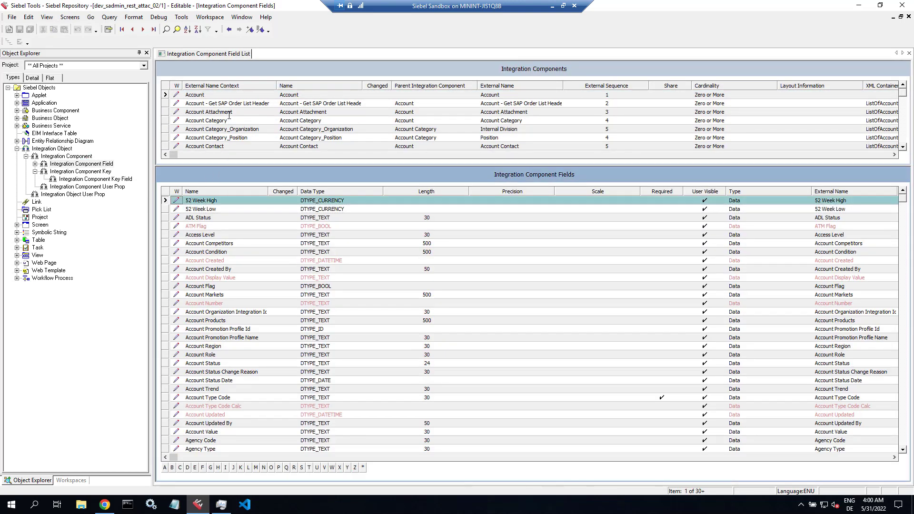
left_click(230, 112)
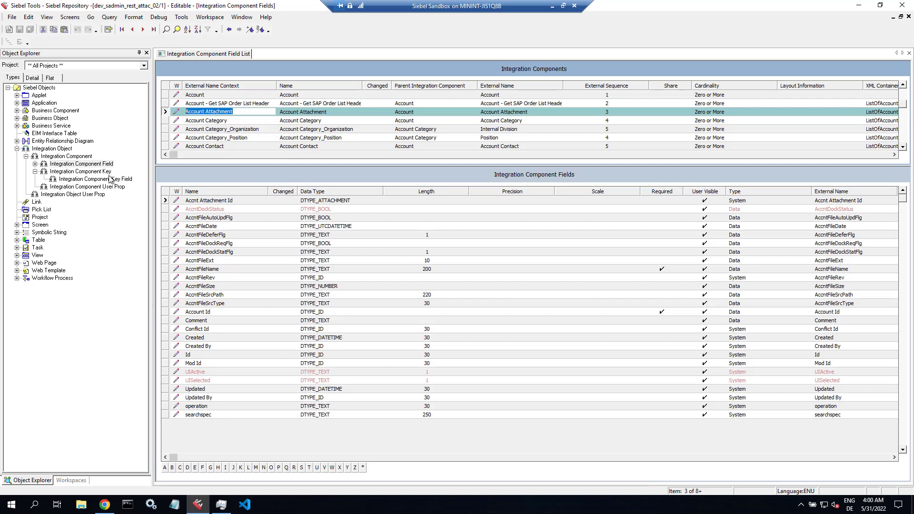
left_click(47, 149)
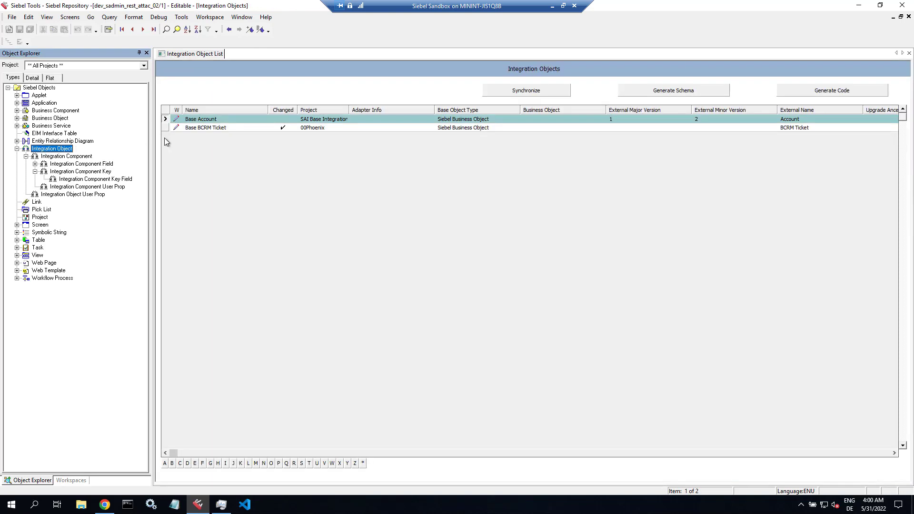
left_click(100, 173)
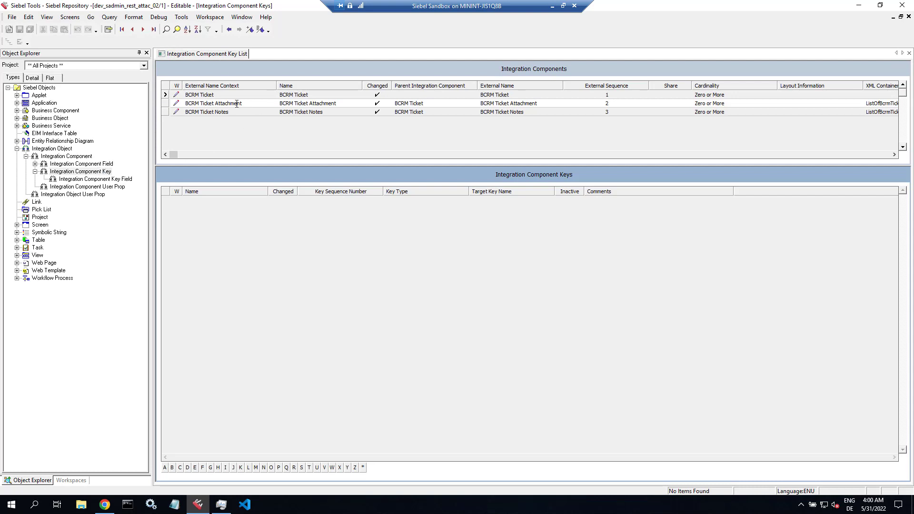
left_click(237, 95)
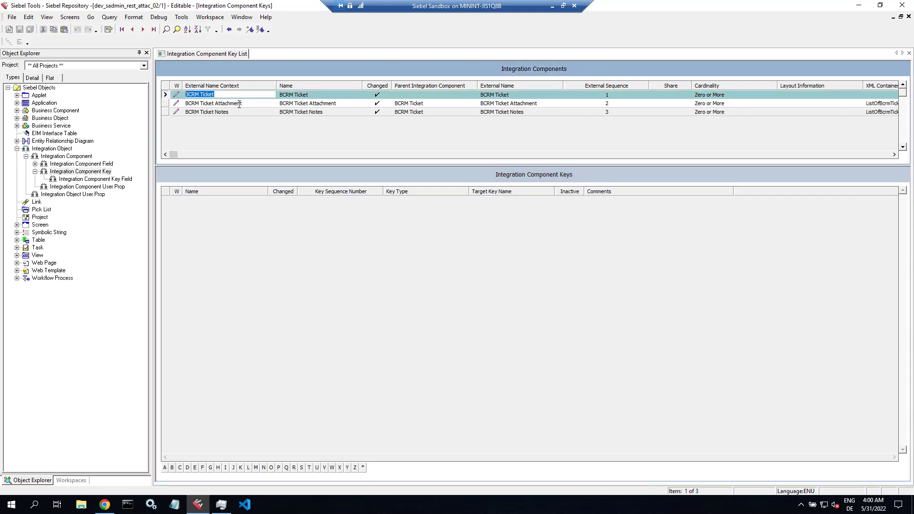
left_click(239, 103)
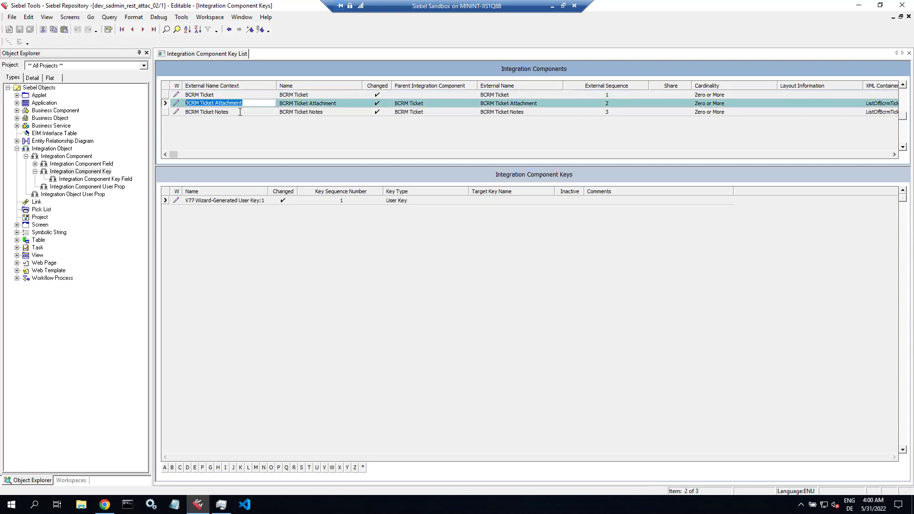
left_click(240, 112)
left_click(243, 103)
left_click(246, 94)
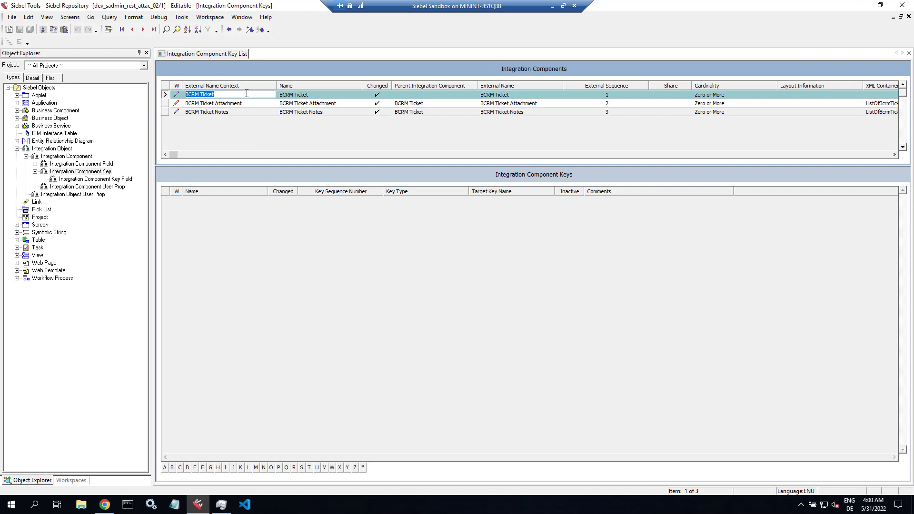
- Add a REST ROW_ID User Key with sequence 1 to the BCRM Ticket component
right_click(247, 230)
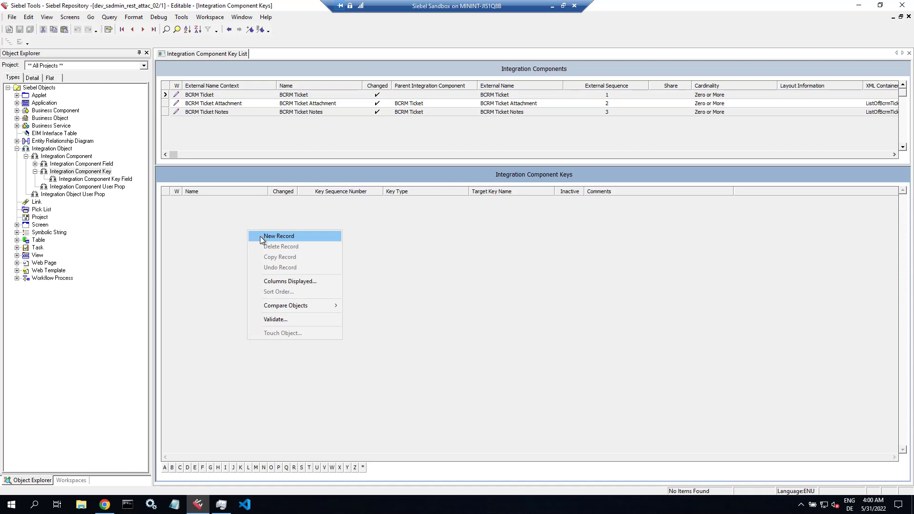
left_click(279, 236)
type("RE")
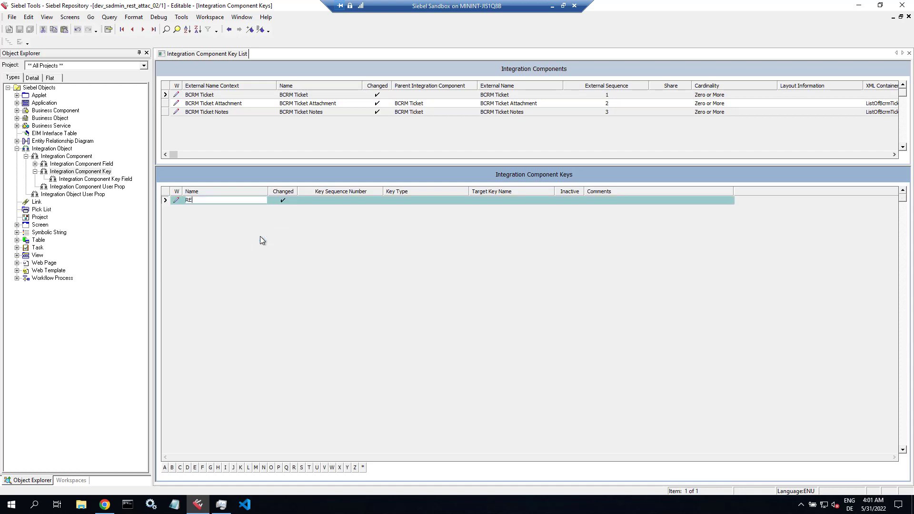
type("ST ROW_ID")
key("Tab")
type("1")
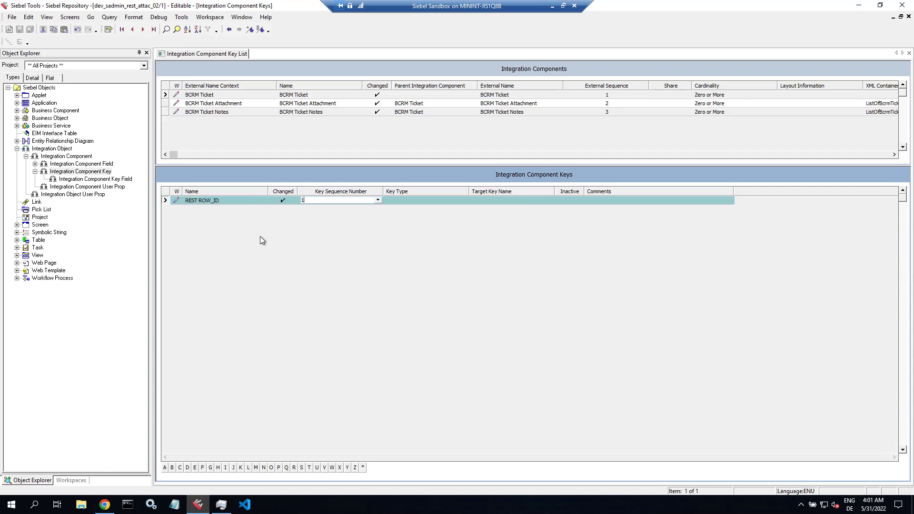
key("Tab")
type("U")
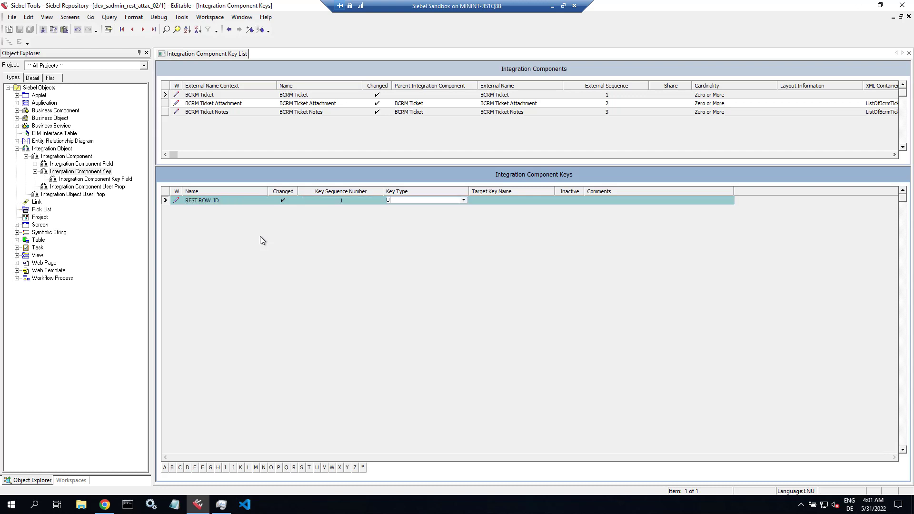
type("s")
key("Tab")
key("shift+Tab")
- Give the REST ROW_ID key a key field named Id mapped to field Id
left_click(85, 179)
right_click(249, 228)
left_click(257, 235)
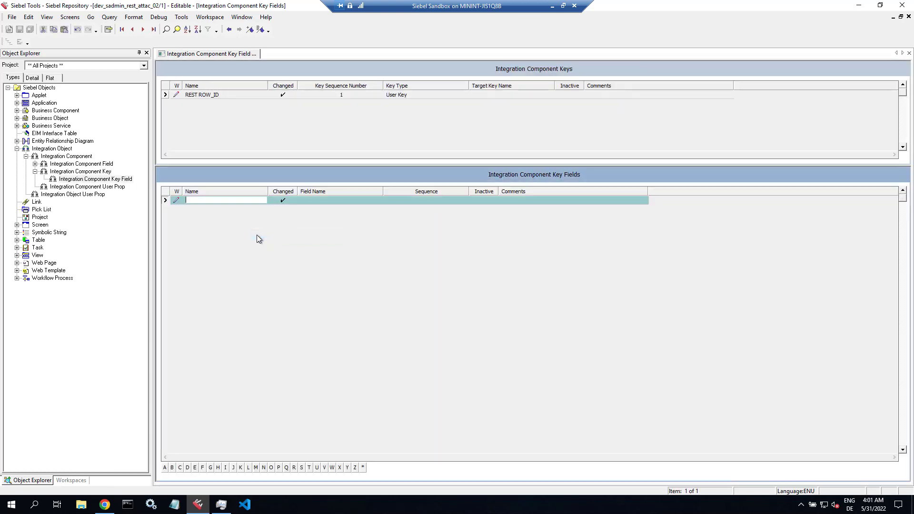
type("Id")
key("Tab")
type("Id")
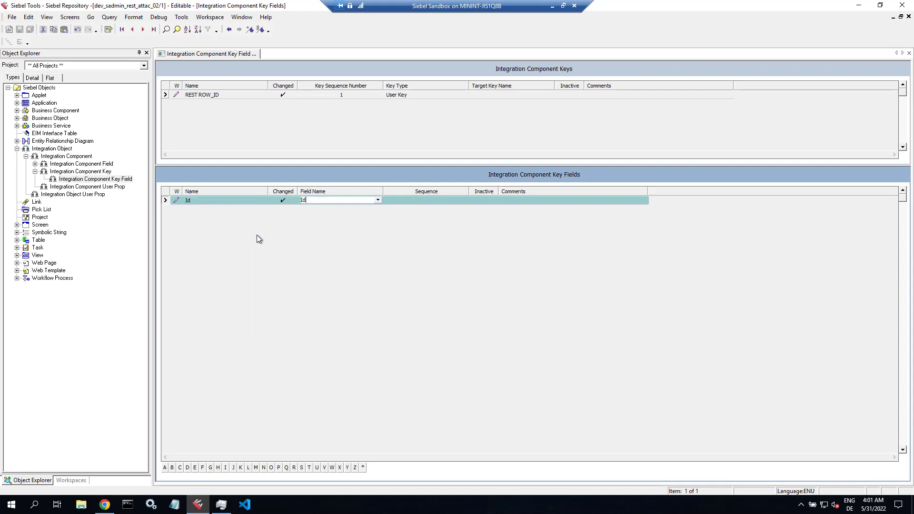
key("Tab")
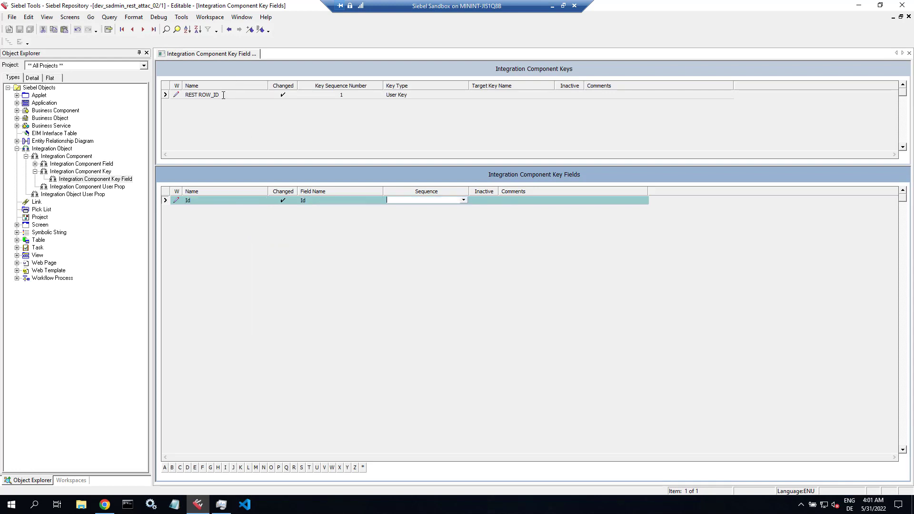
left_click(223, 95)
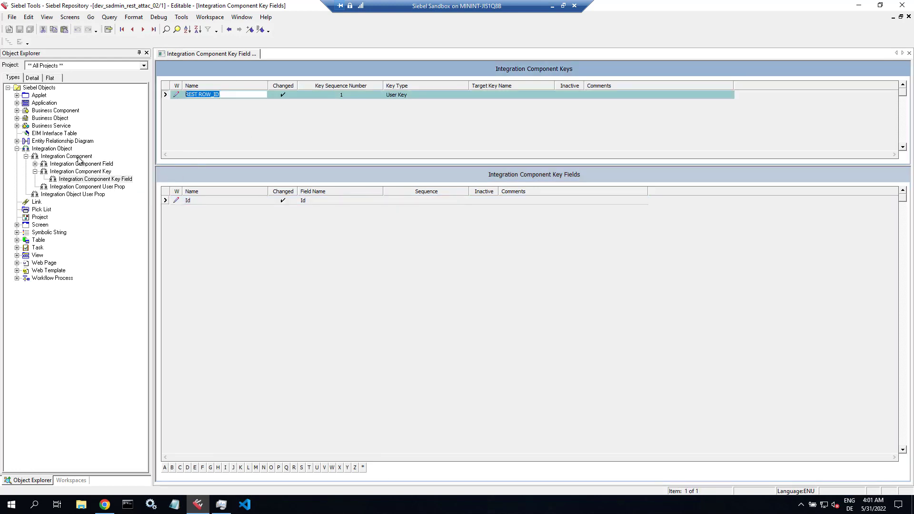
left_click(76, 157)
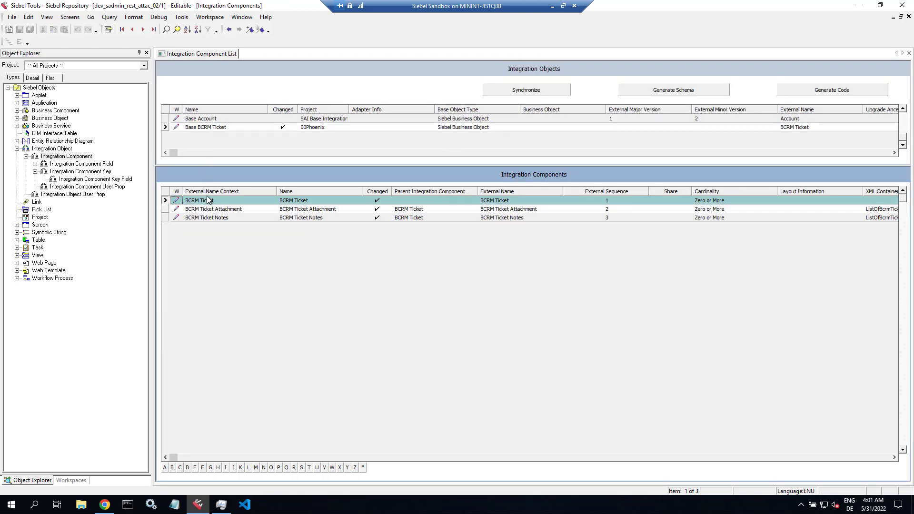
- Review BCRM Ticket Attachment's existing wizard key and its key fields
left_click(210, 209)
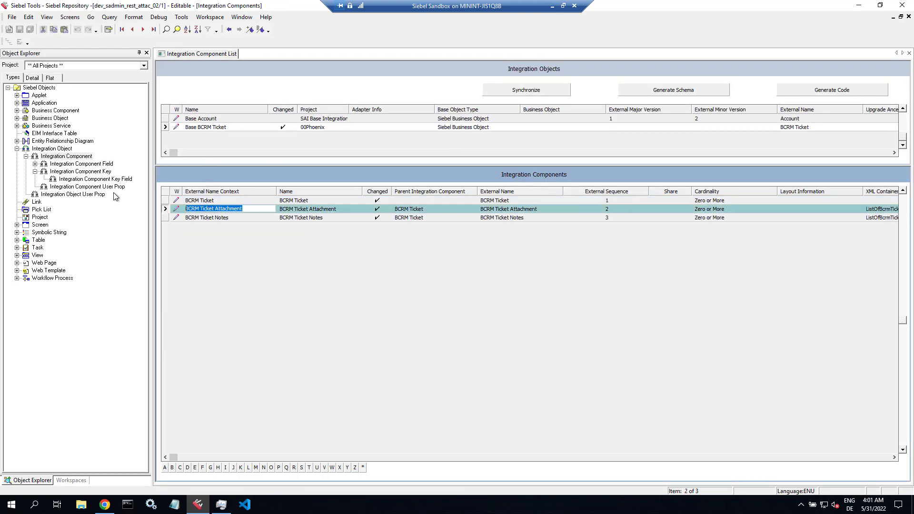
left_click(95, 172)
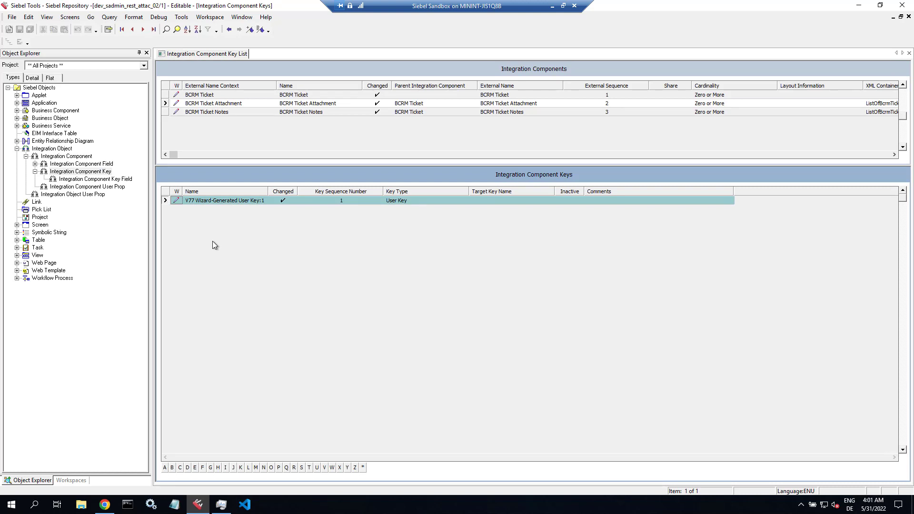
left_click(86, 179)
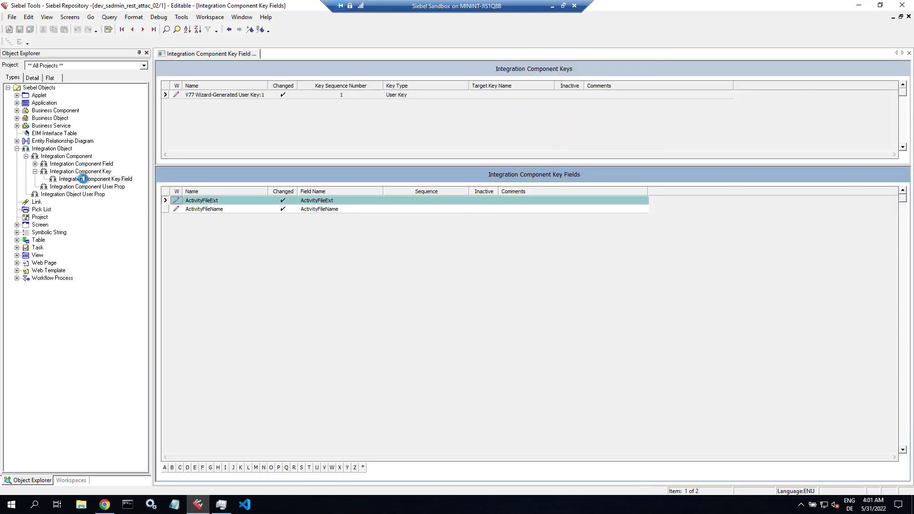
left_click(86, 172)
- Add a REST ROW_ID User Key with sequence 1 to BCRM Ticket Attachment
right_click(213, 242)
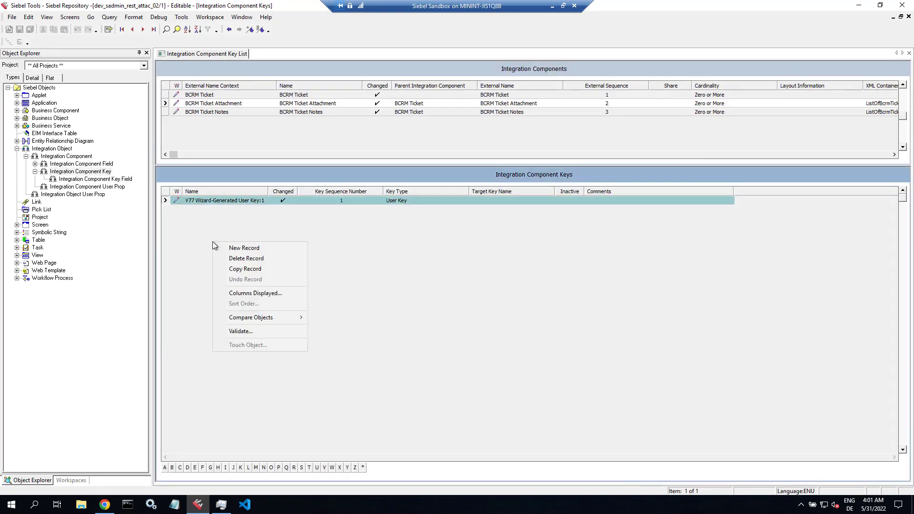
left_click(243, 248)
type("RE")
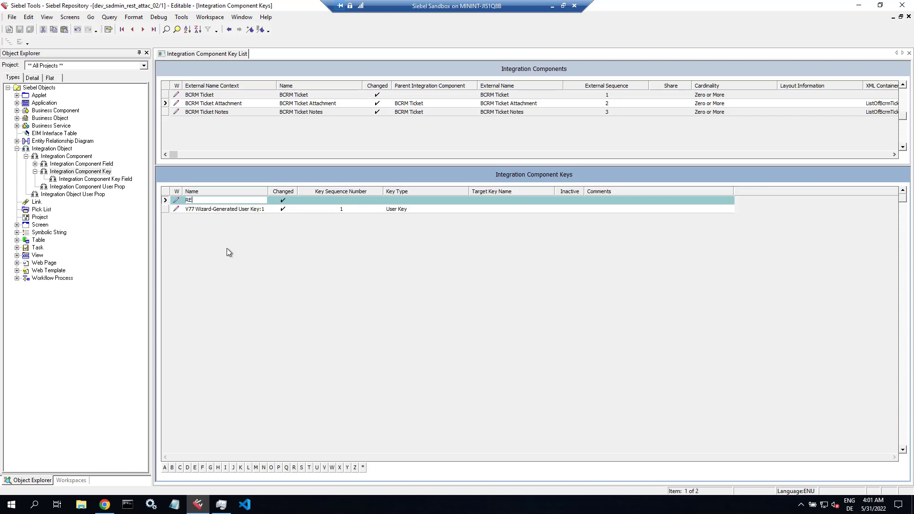
type("ST ROW_ID")
key("Tab")
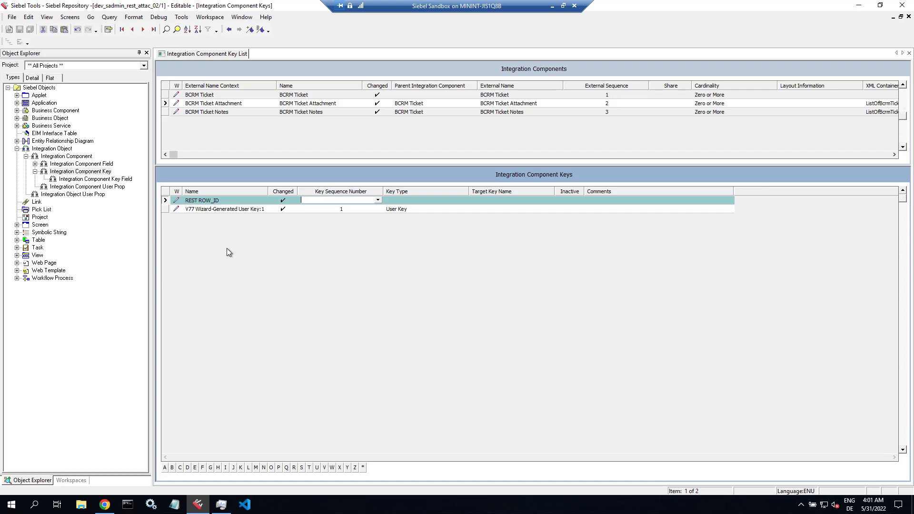
type("1")
key("Tab")
left_click(361, 211)
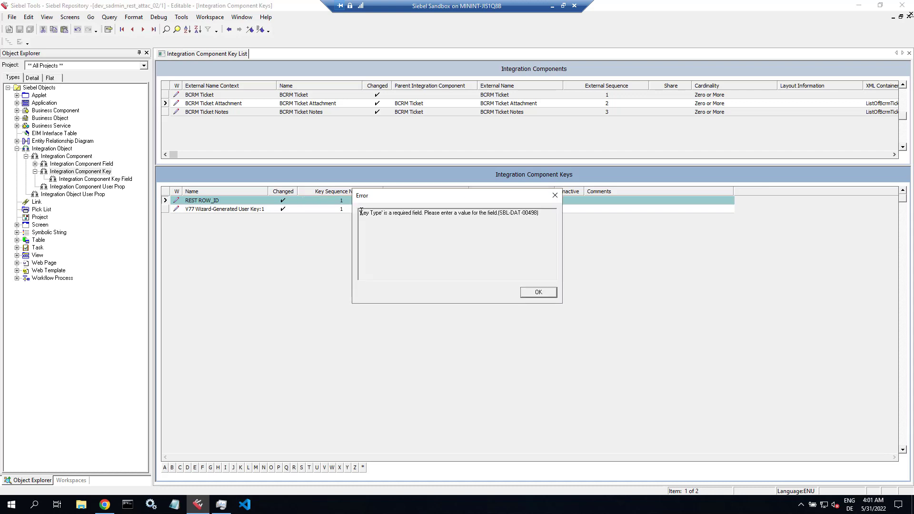
left_click(544, 295)
left_click(425, 200)
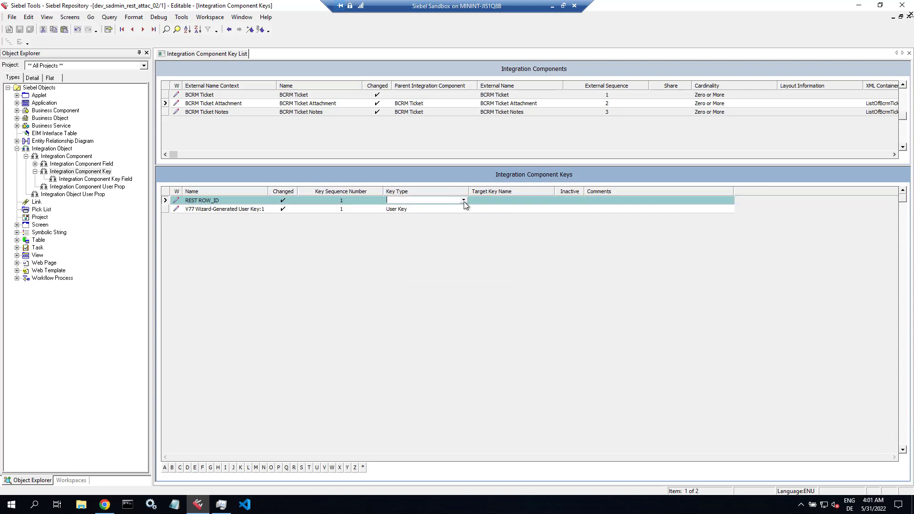
left_click(463, 201)
left_click(421, 248)
- Renumber the wizard key's sequence to 2
left_click(368, 209)
type("2")
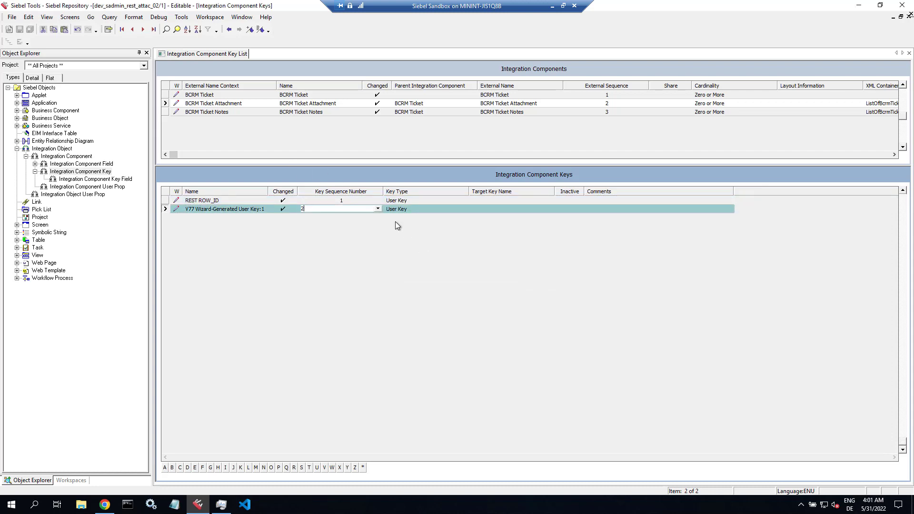
key("Tab")
- Add a key field Id on field Id to the Attachment's REST ROW_ID key
left_click(218, 200)
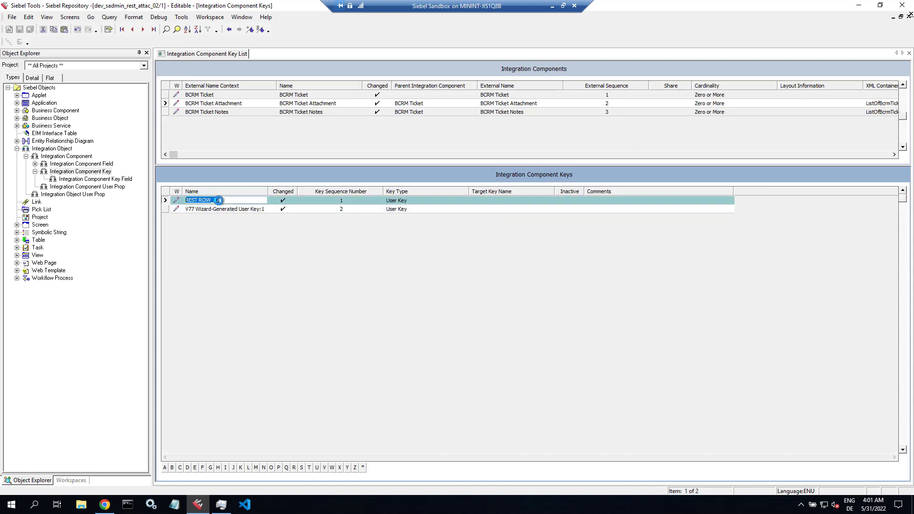
left_click(102, 180)
right_click(255, 230)
left_click(270, 234)
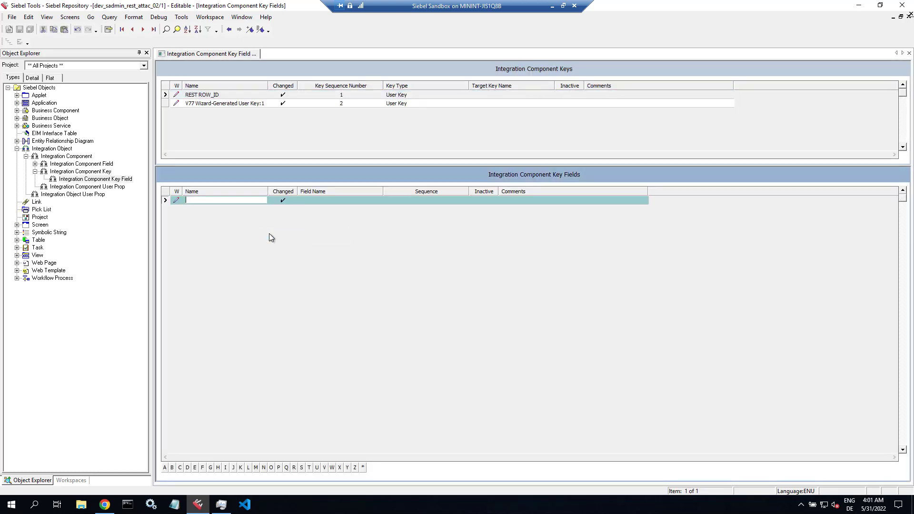
type("Id")
key("Tab")
type("Id")
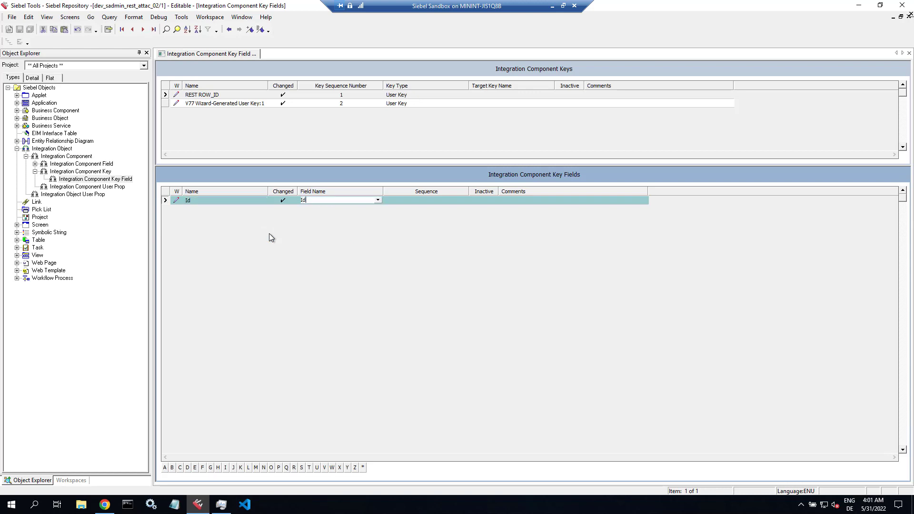
left_click(242, 104)
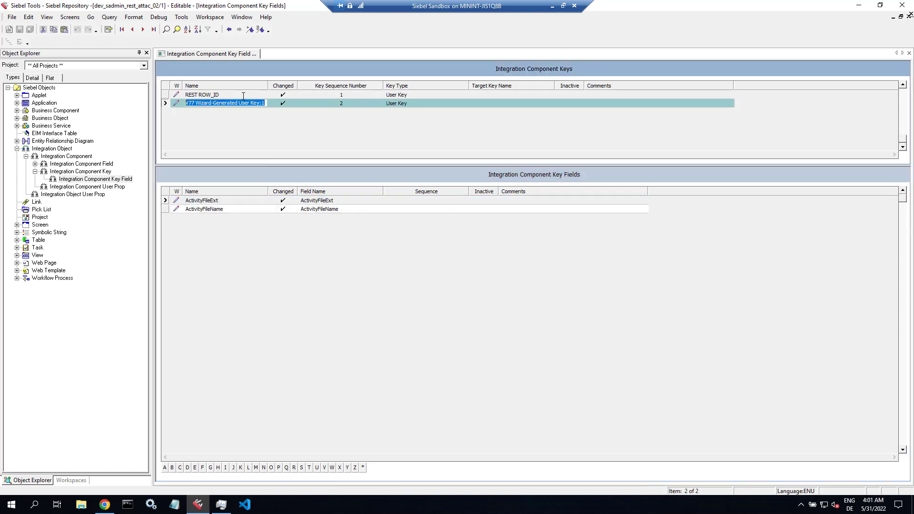
left_click(242, 95)
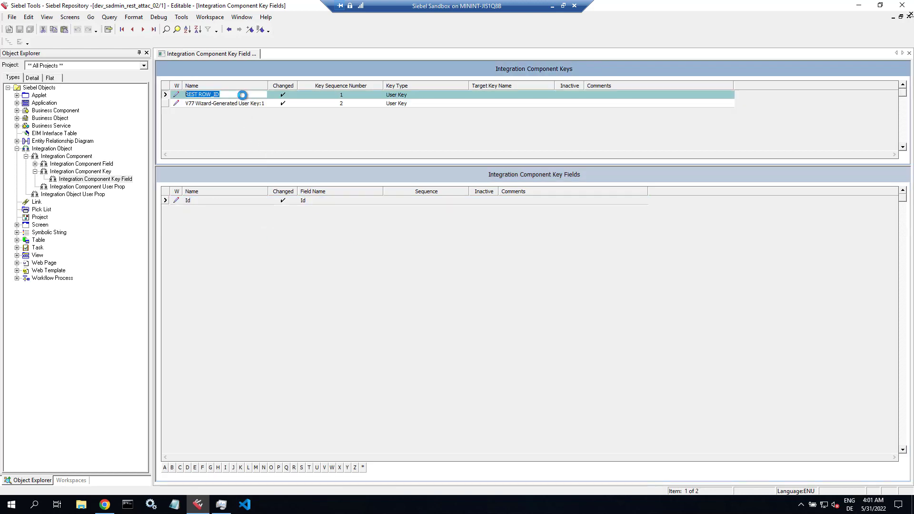
left_click(84, 157)
left_click(196, 216)
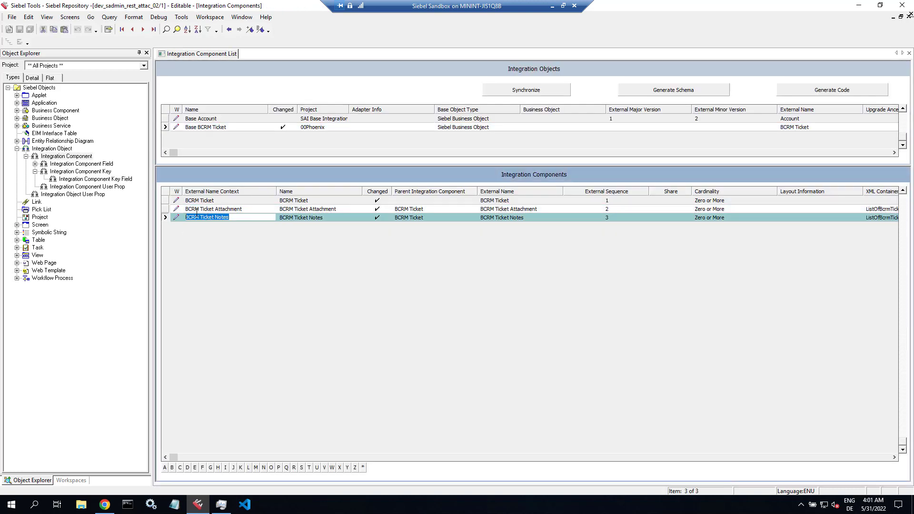
- Add a REST ROW_ID User Key with sequence 1 to BCRM Ticket Notes
left_click(104, 174)
right_click(212, 229)
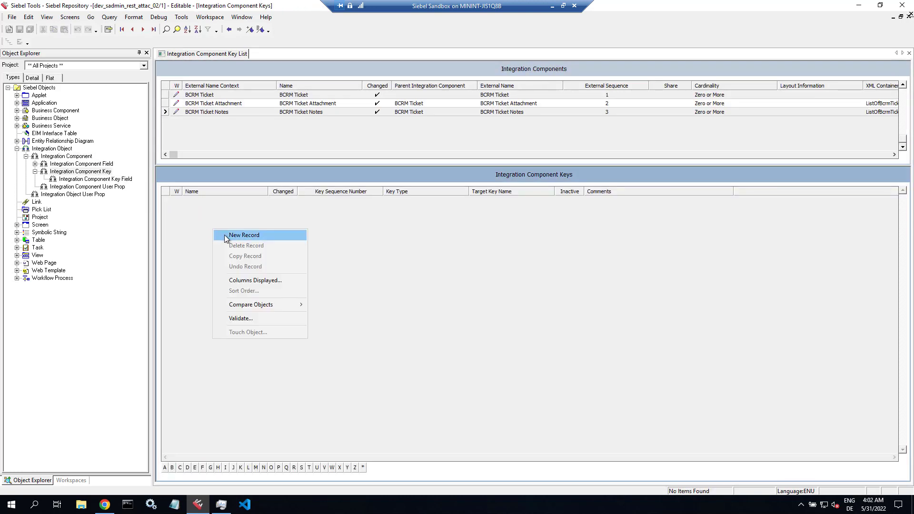
left_click(224, 235)
type("REST ROW_ID")
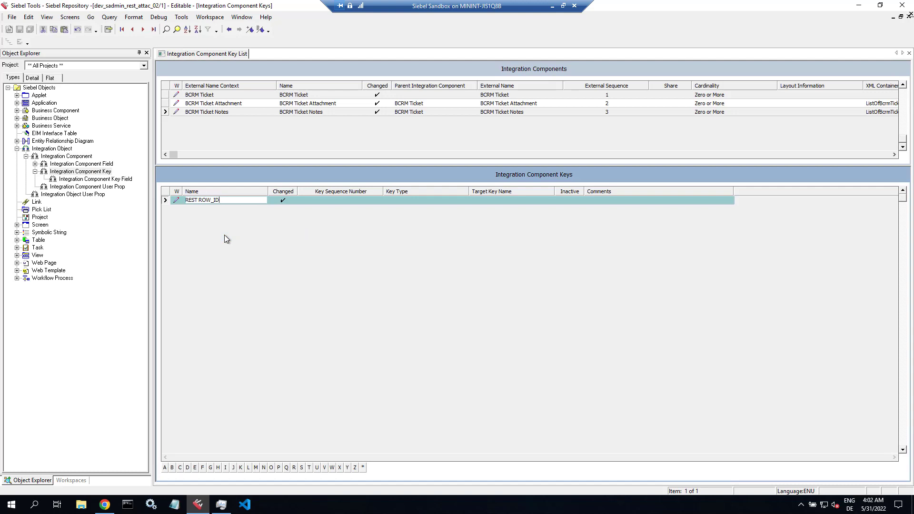
key("Tab")
type("1")
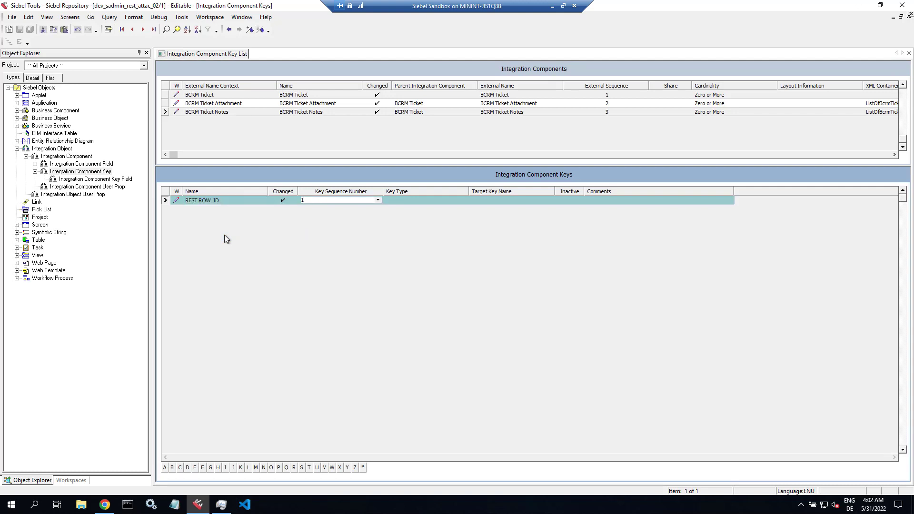
key("Tab")
type("User Key")
key("Tab")
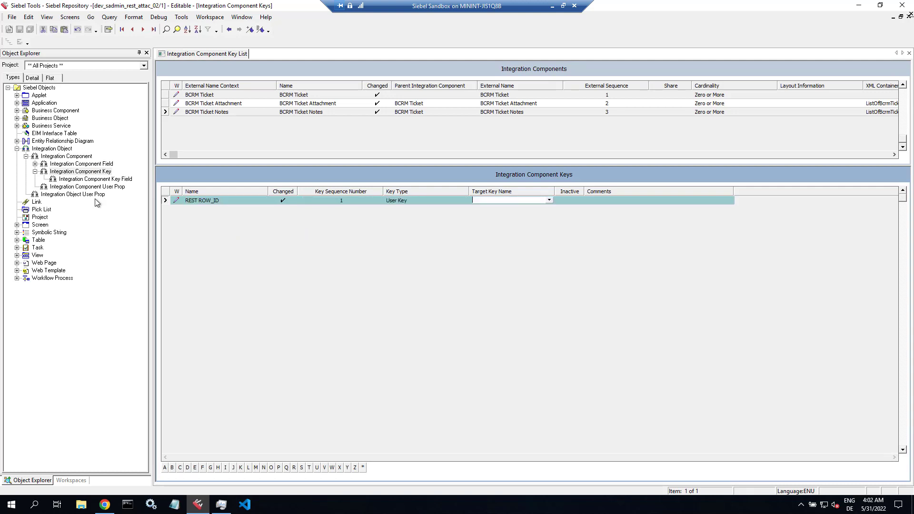
- Give the Notes REST ROW_ID key an Id key field on field Id
left_click(76, 179)
right_click(213, 224)
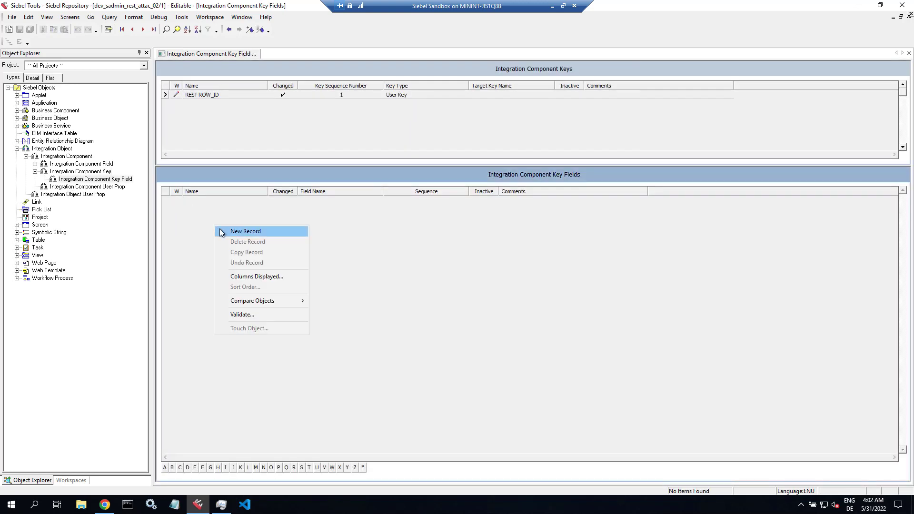
left_click(220, 230)
key("Tab")
type("Id")
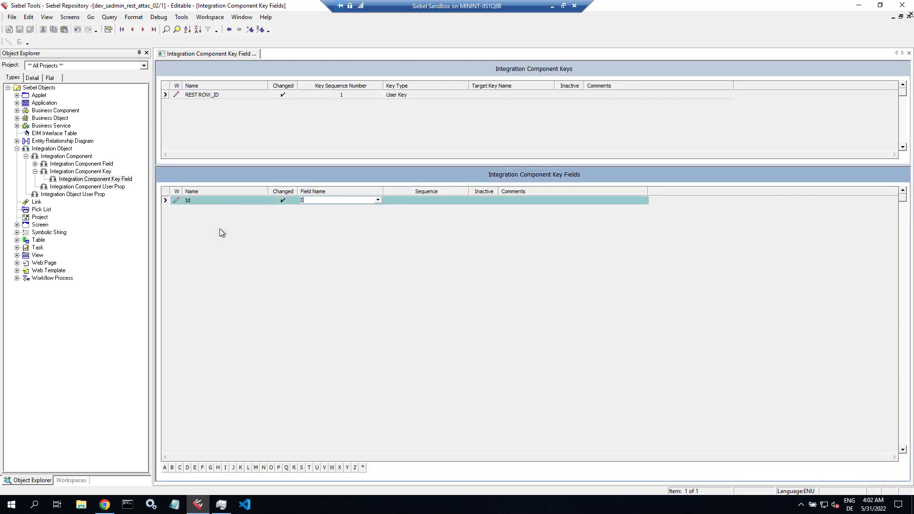
left_click(236, 95)
left_click(63, 148)
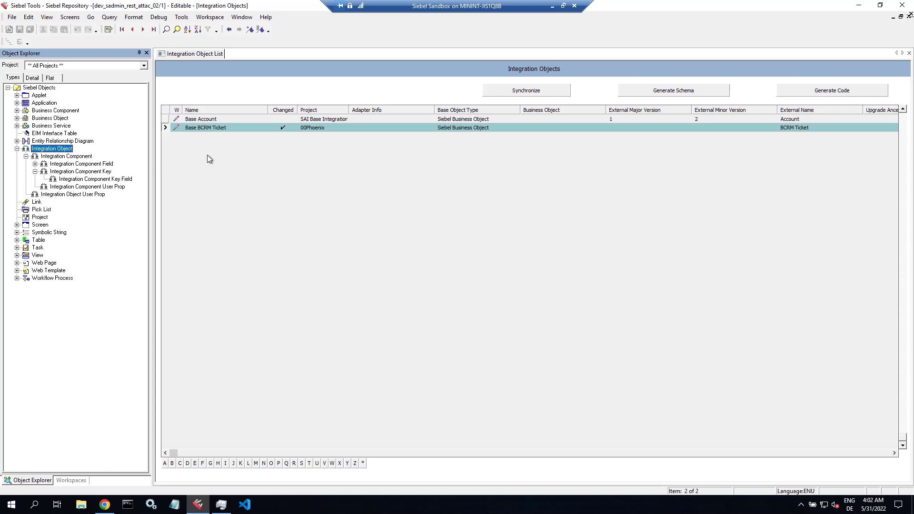
- Select the Base BCRM Ticket name, then switch over to Chrome's New Tab page
left_click(219, 130)
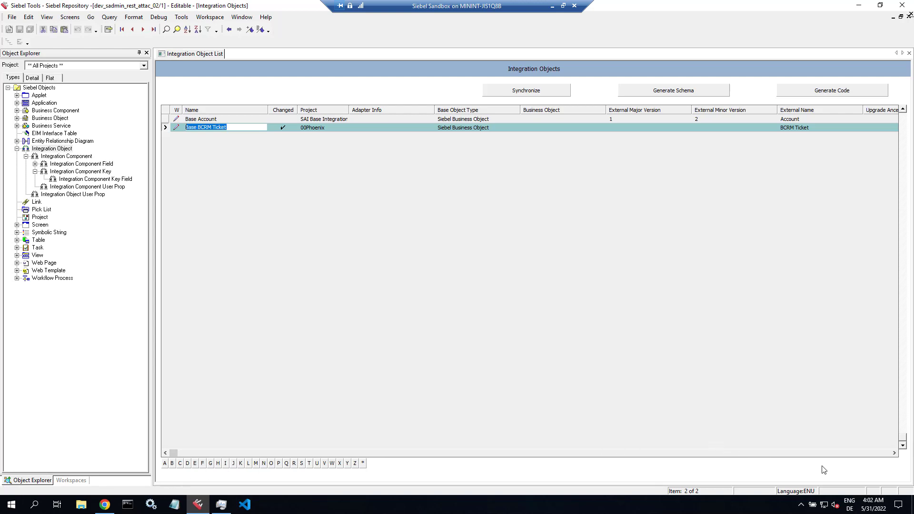
key("alt+Tab")
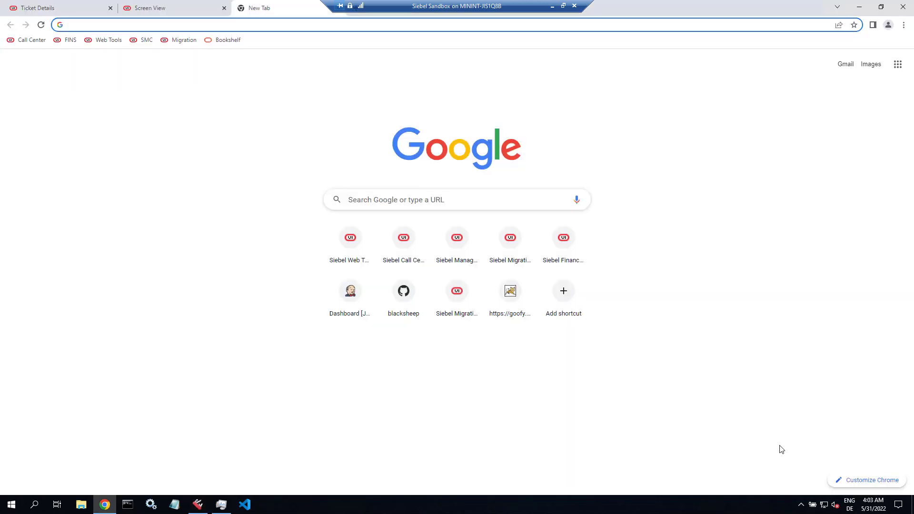
- Search 'postman dow' and open the official Postman downloads page
left_click(200, 25)
type("postman dow")
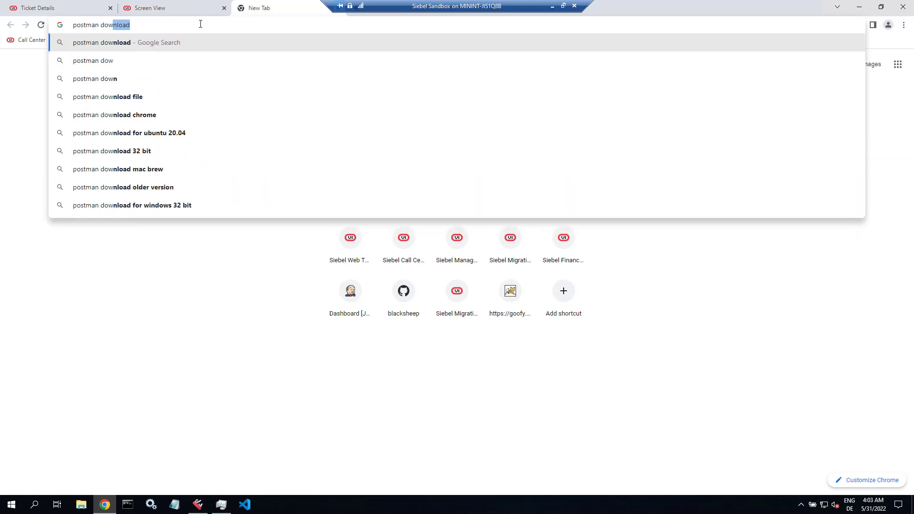
key("Return")
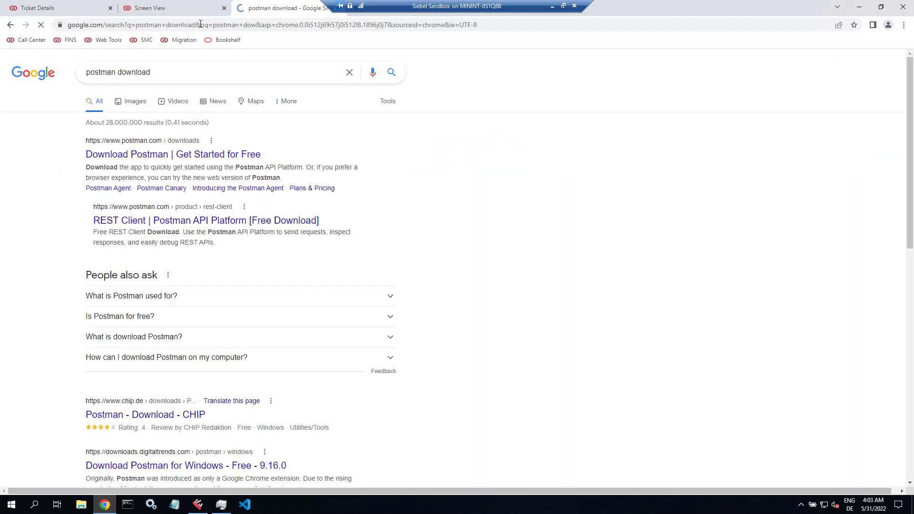
left_click(179, 156)
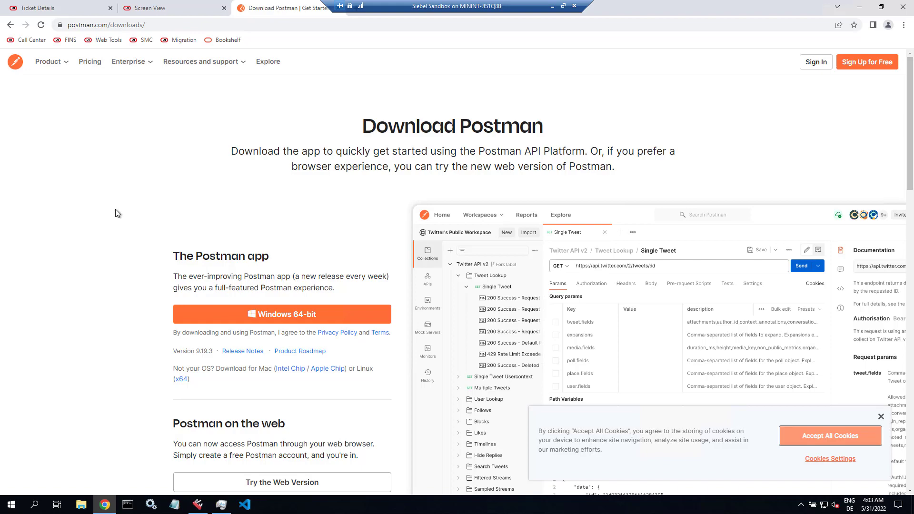
- Download and run the Postman Windows 64-bit installer, then minimize Chrome
scroll(115, 209, "down", 6)
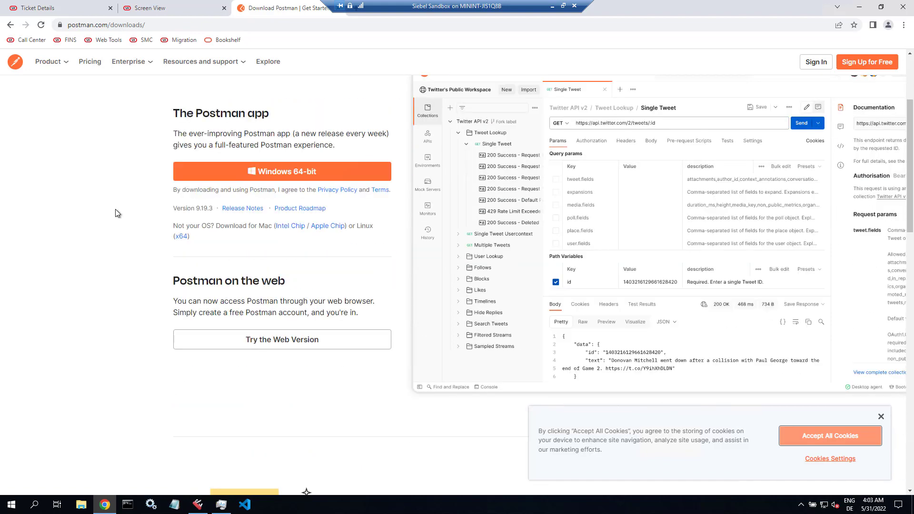
scroll(115, 213, "down", 5)
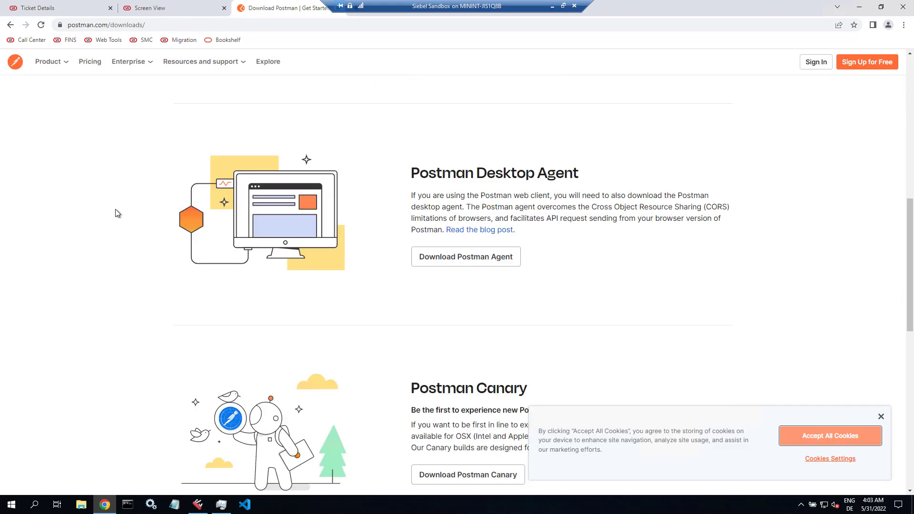
scroll(115, 212, "up", 10)
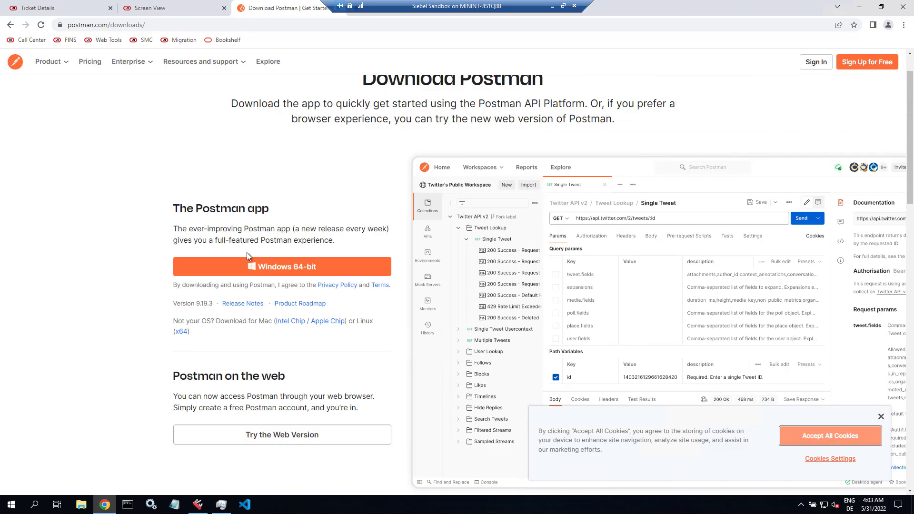
left_click(269, 271)
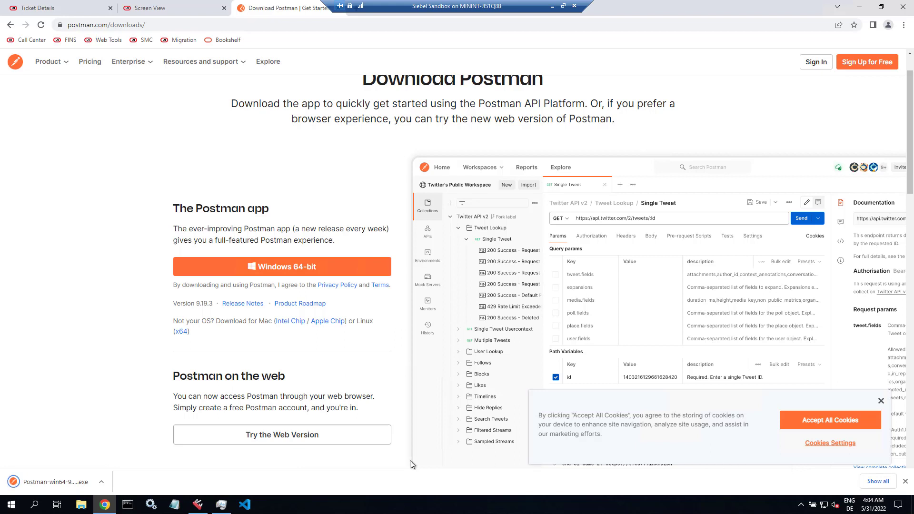
left_click(53, 483)
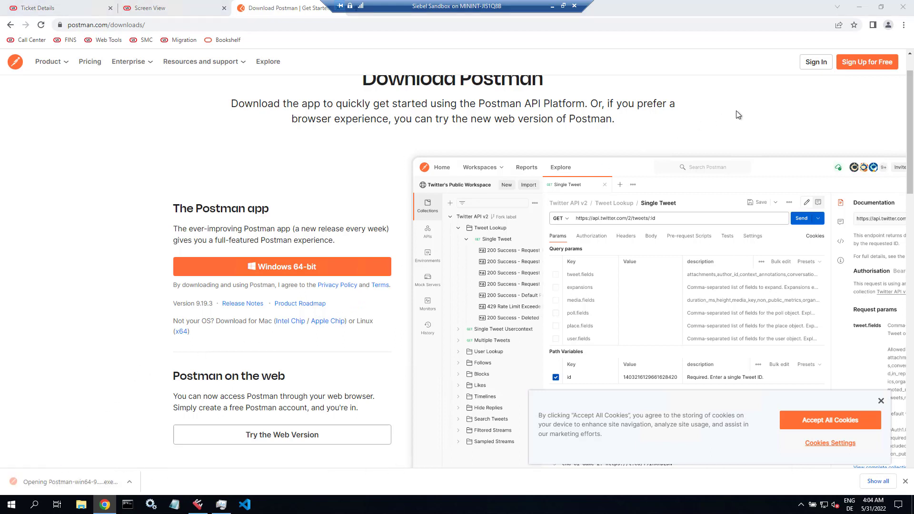
left_click(857, 8)
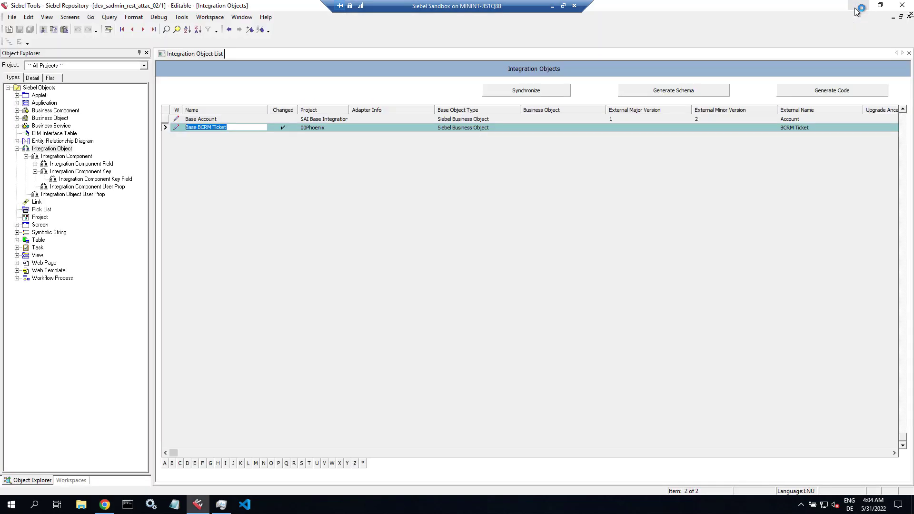
- Clear the desktop, skip Postman sign-in, and start a new untitled Scratch Pad request
left_click(854, 8)
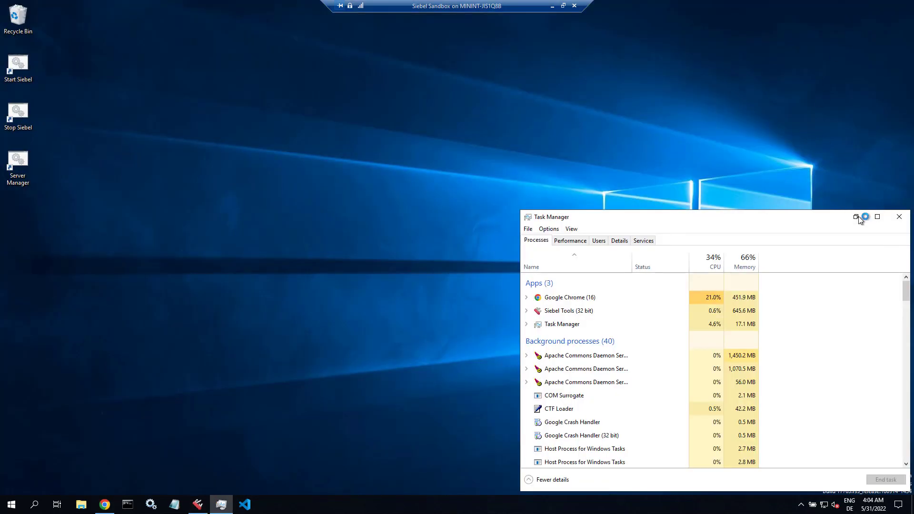
left_click(856, 217)
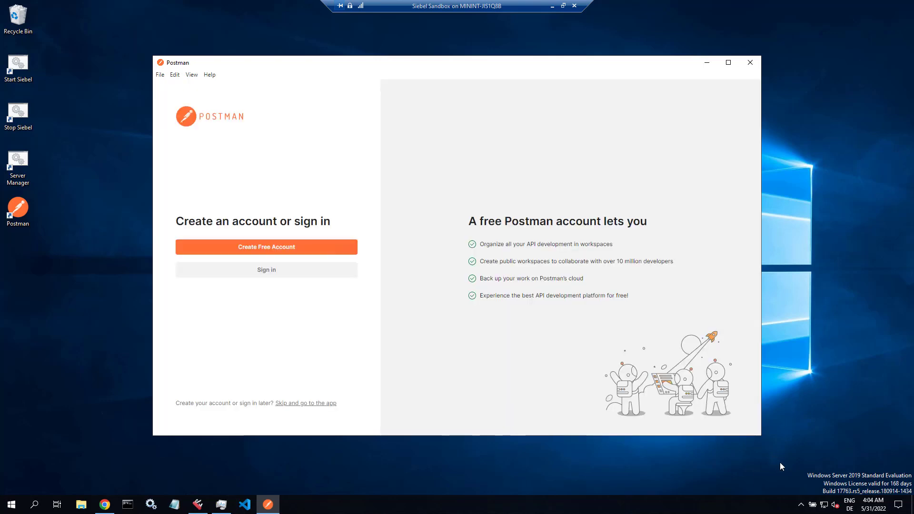
left_click(327, 404)
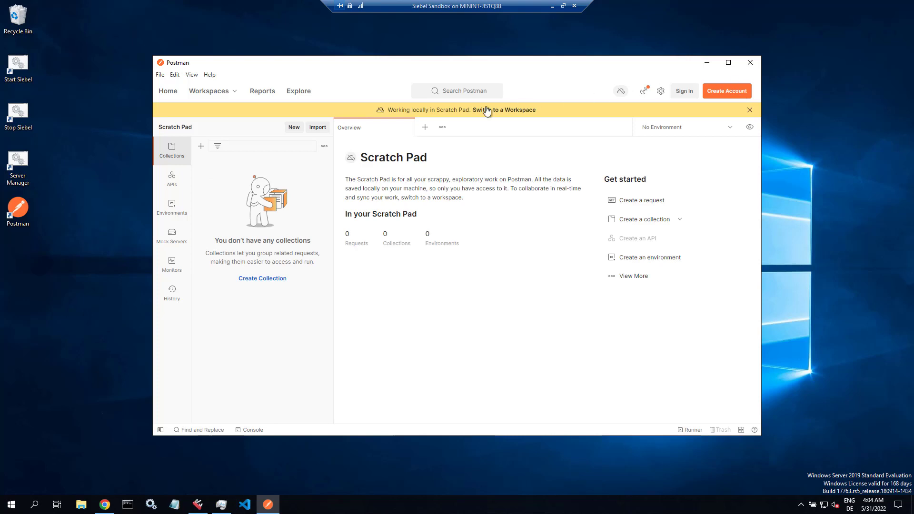
left_click(407, 128)
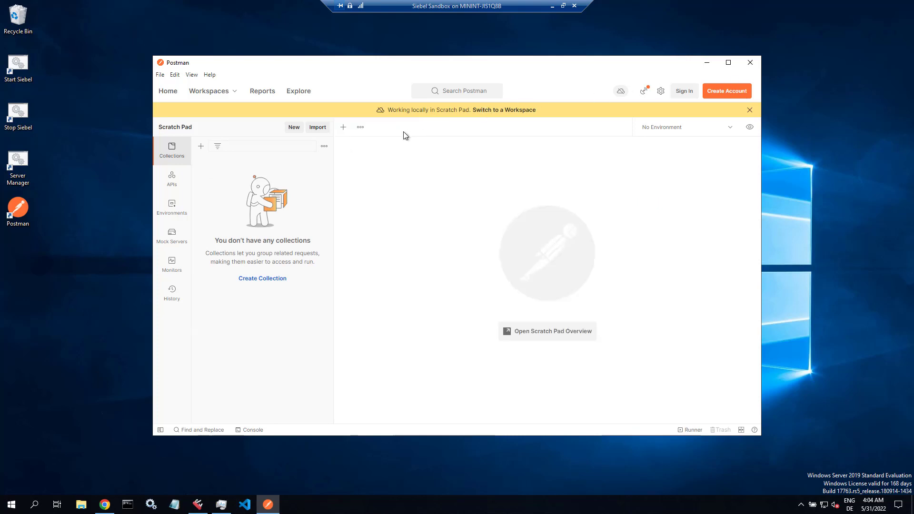
left_click(343, 127)
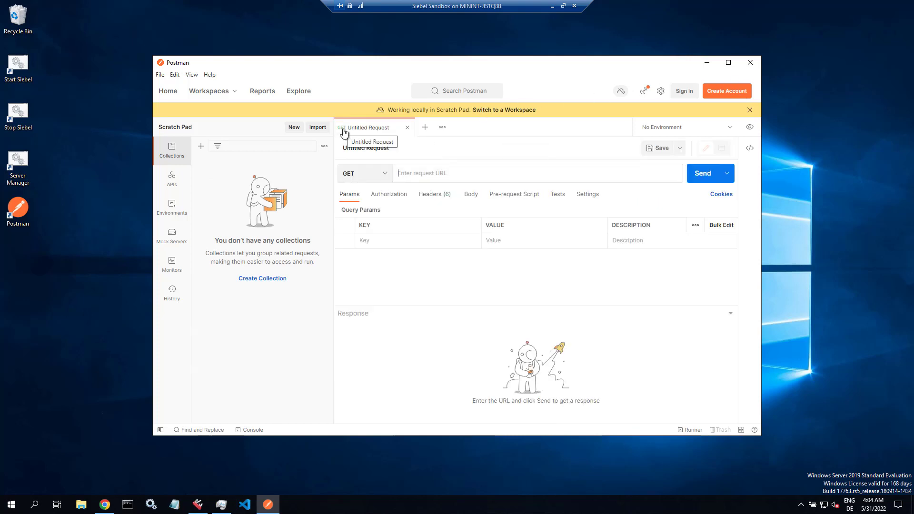
left_click(105, 506)
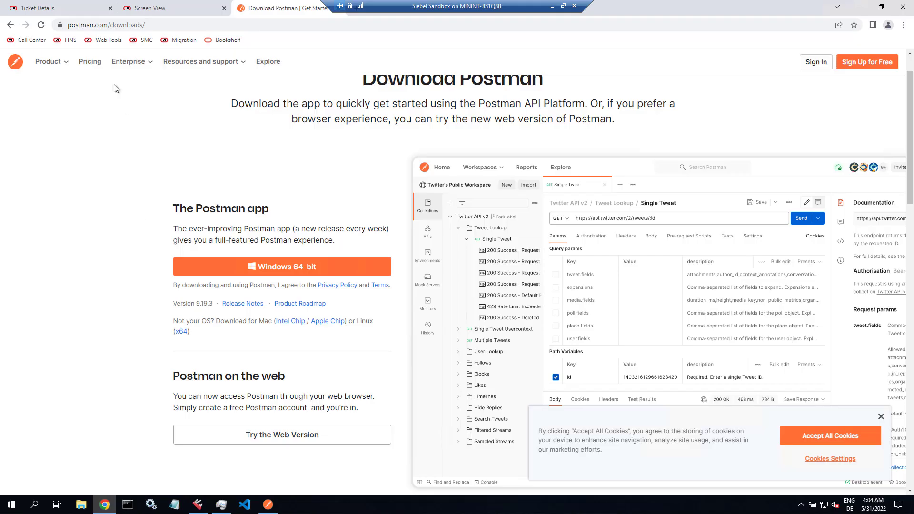
left_click(76, 8)
left_click(101, 24)
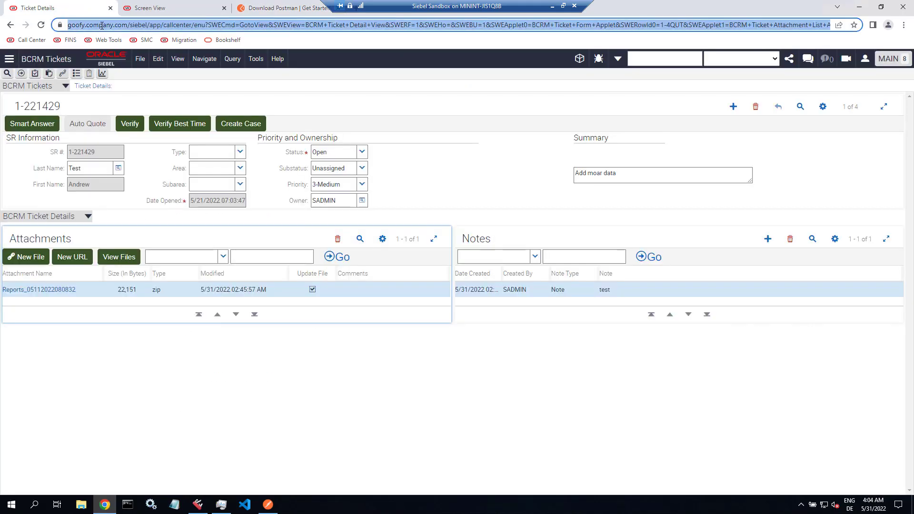
left_click(73, 27)
left_click_drag(69, 27, 172, 27)
key("ctrl+c")
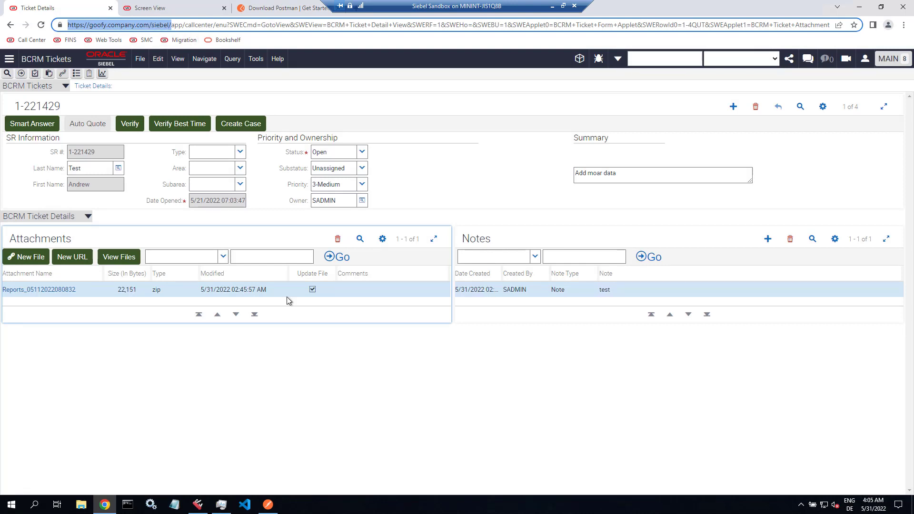
left_click(269, 505)
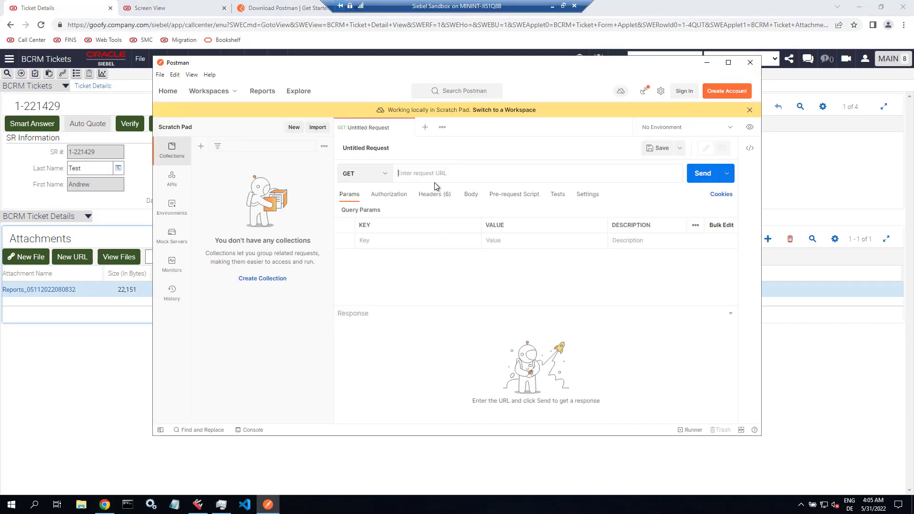
- Set the request URL to the base address plus v1.0/data/Account/Account/describe, using Basic Auth
key("ctrl+v")
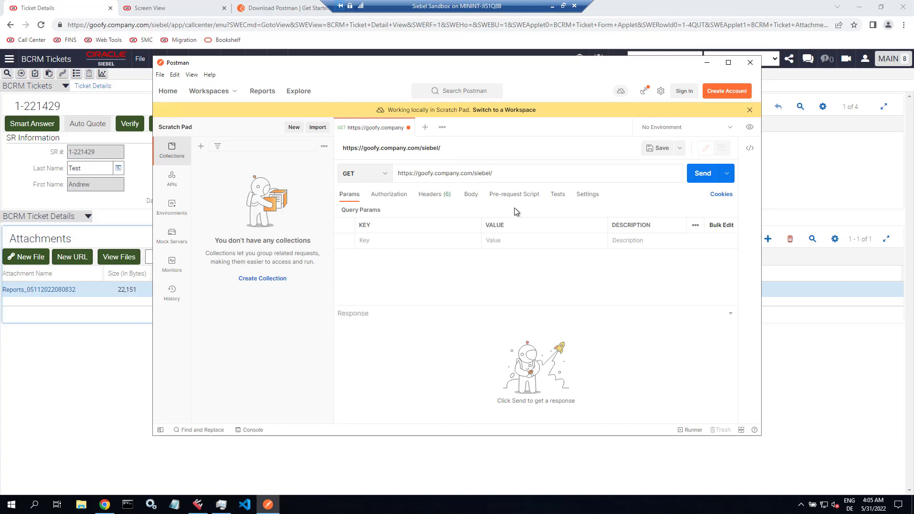
type("v1.0/data/Account/Account/d")
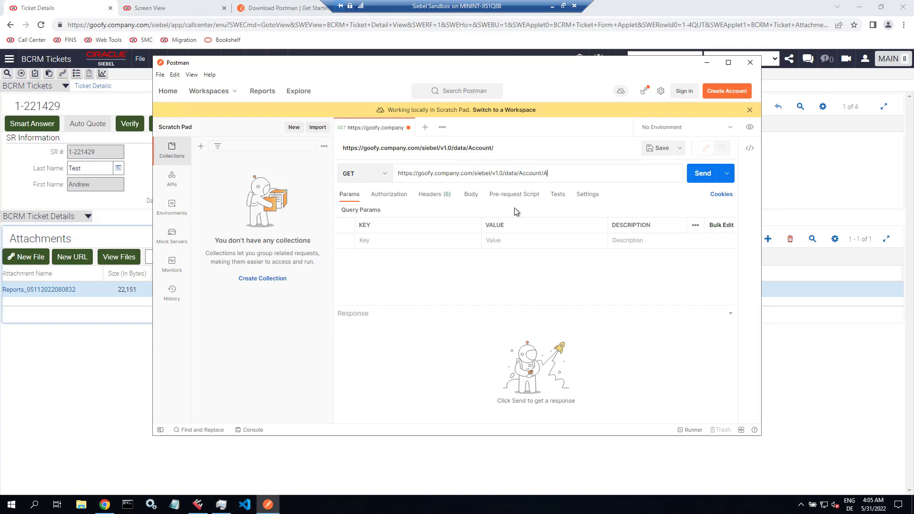
type("escribe")
left_click(388, 196)
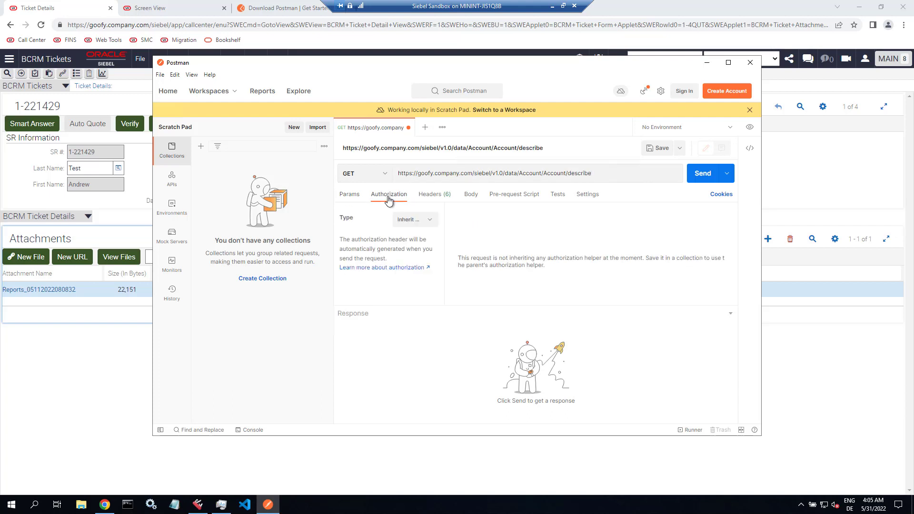
left_click(408, 219)
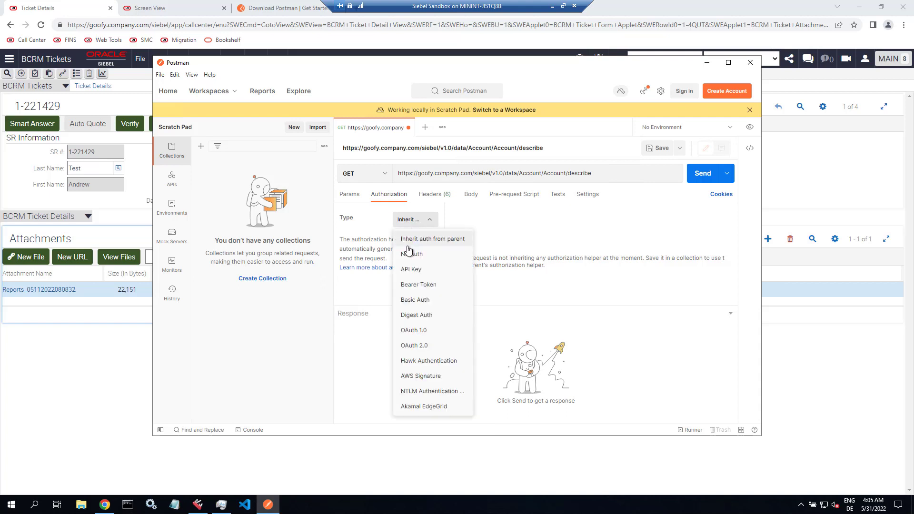
left_click(412, 300)
- Enter the Siebel username and password, then send the Account describe request
left_click(605, 259)
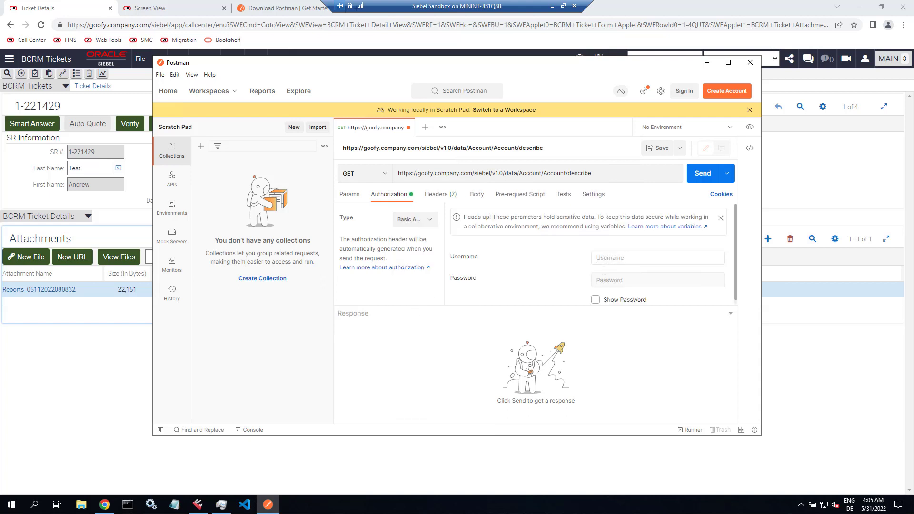
type("SADMIN")
key("Tab")
type("S")
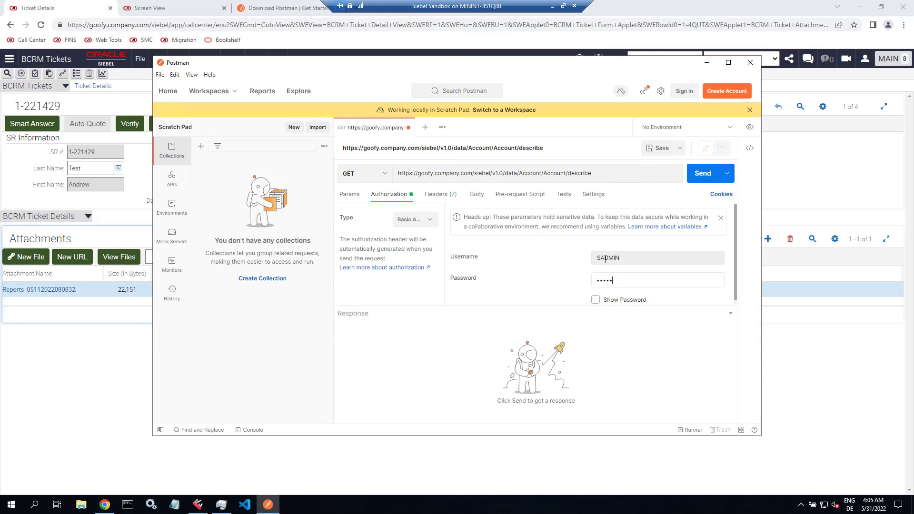
left_click(596, 300)
left_click(596, 301)
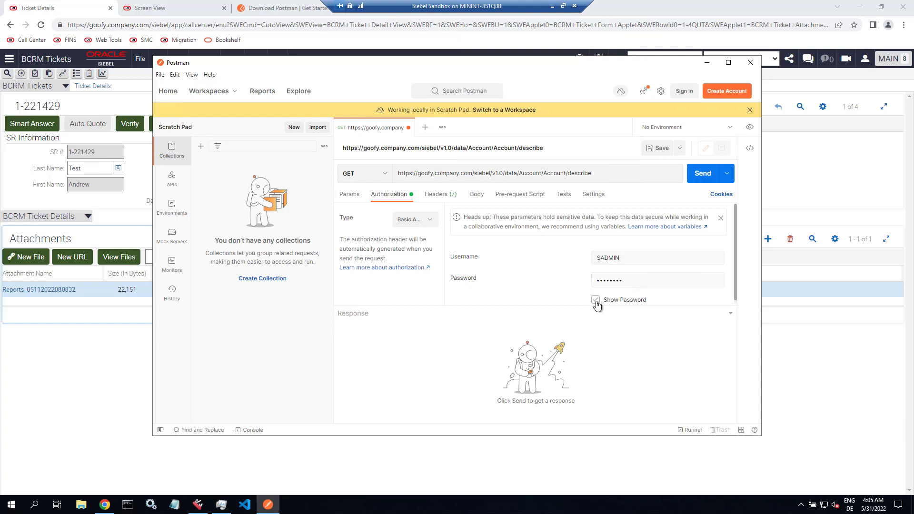
left_click(702, 175)
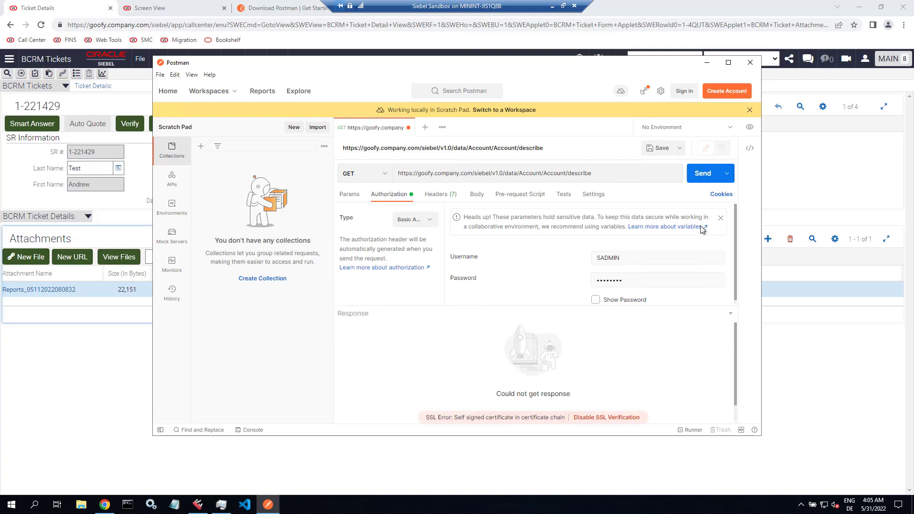
- Disable SSL verification, resend, and review the returned OpenAPI JSON description
left_click(598, 421)
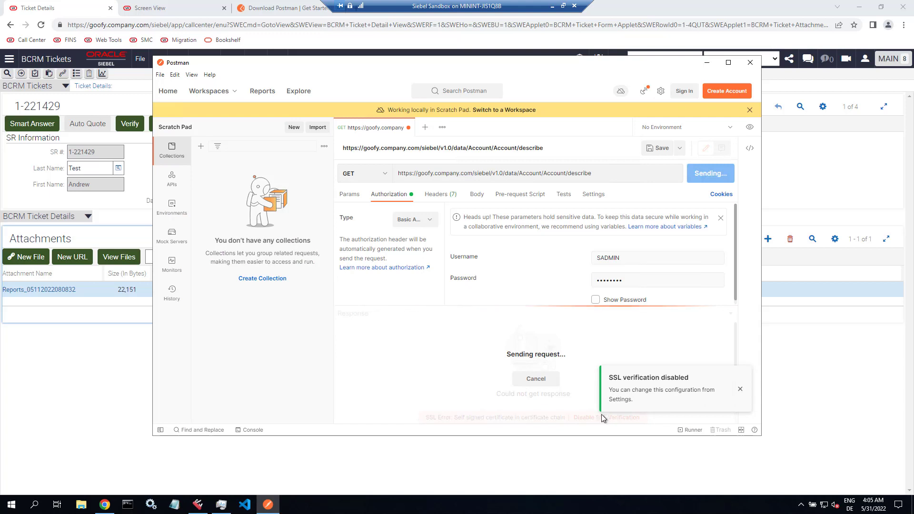
left_click(739, 389)
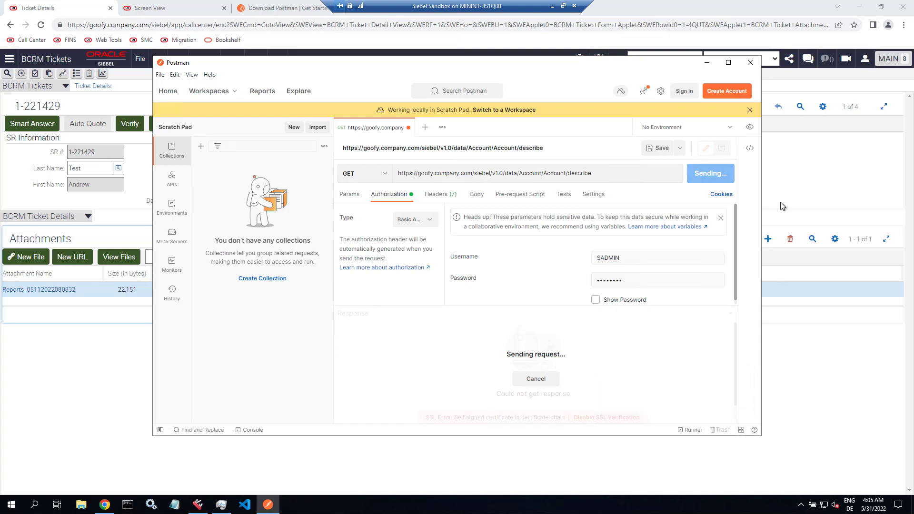
left_click_drag(759, 435, 901, 493)
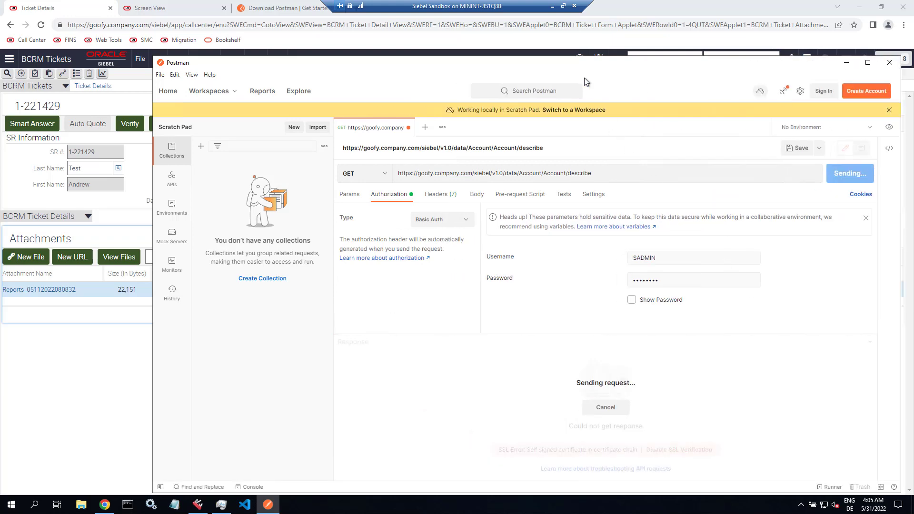
left_click_drag(582, 66, 506, 39)
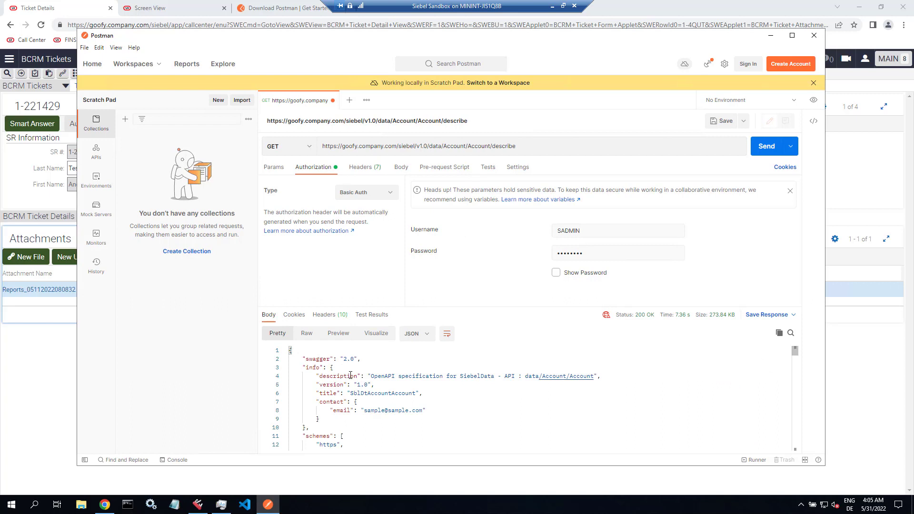
scroll(382, 377, "down", 3)
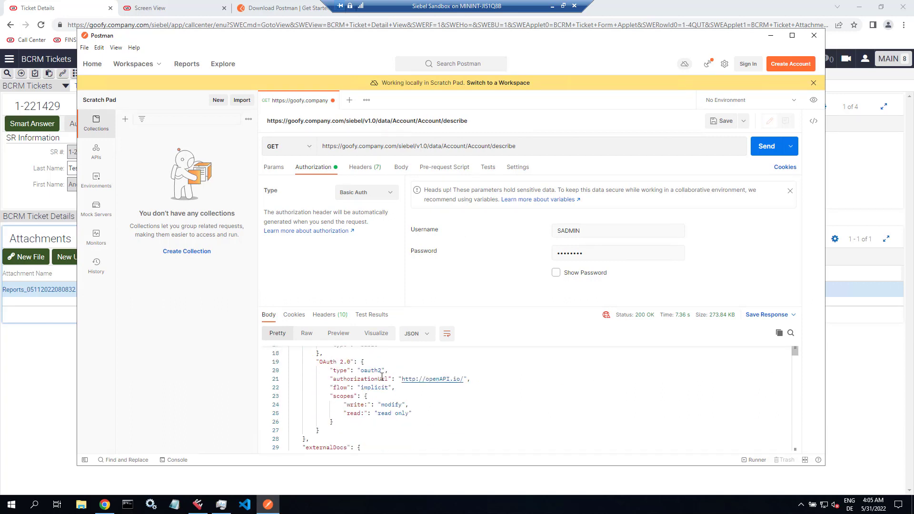
scroll(382, 376, "down", 3)
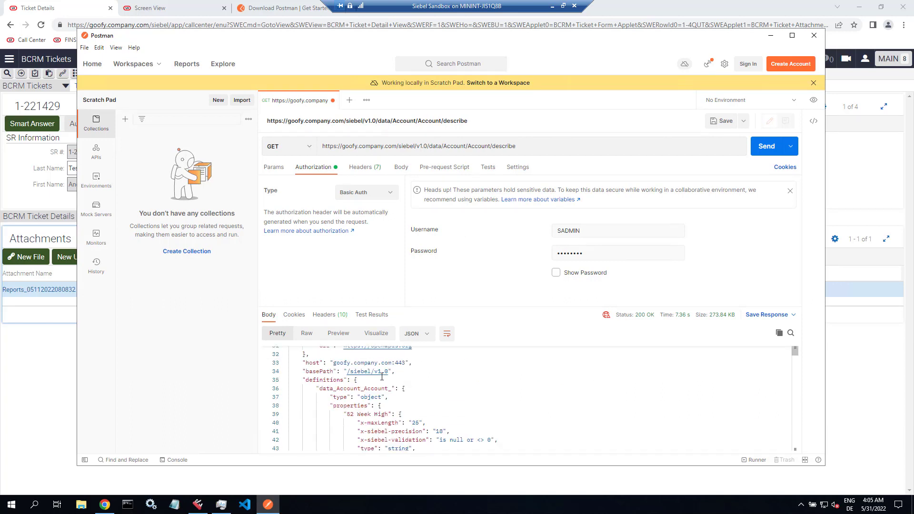
scroll(382, 377, "up", 6)
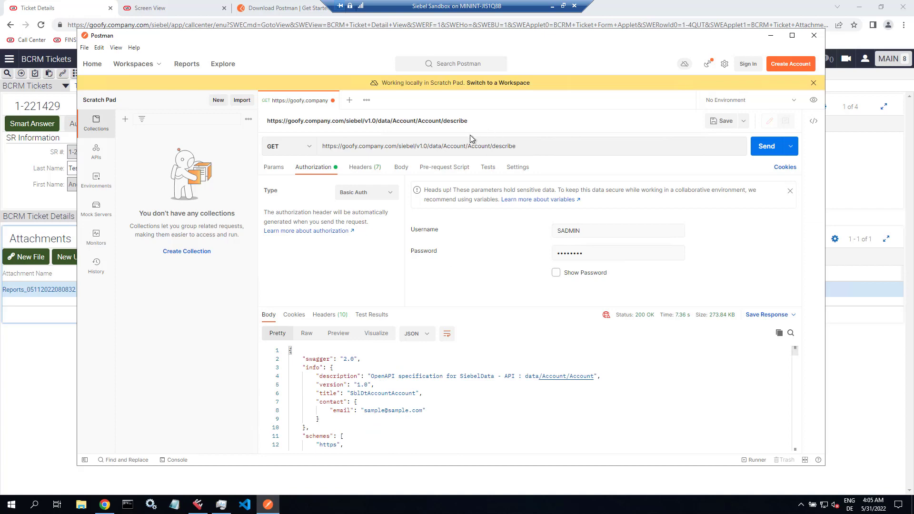
left_click_drag(444, 146, 465, 146)
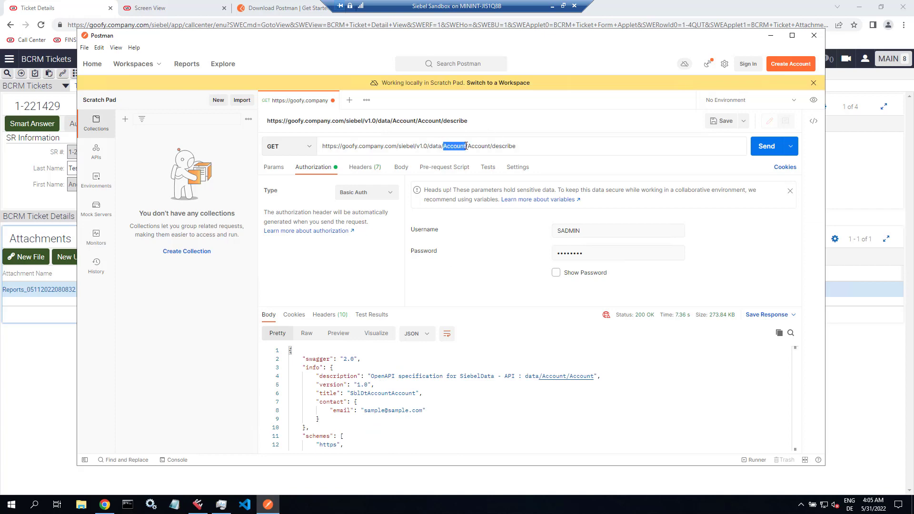
left_click(198, 504)
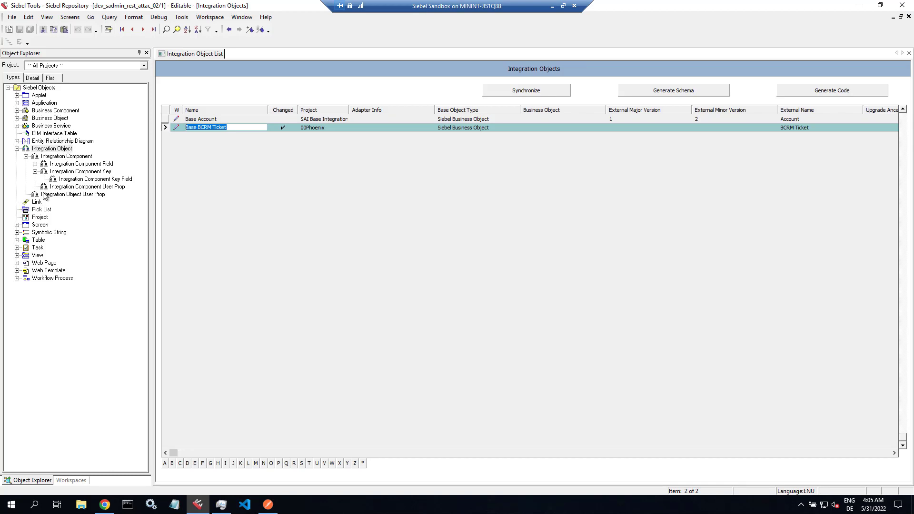
- Query Business Objects for BCRM Ticket and list its components: BCRM Ticket, Attachment, Notes
left_click(58, 119)
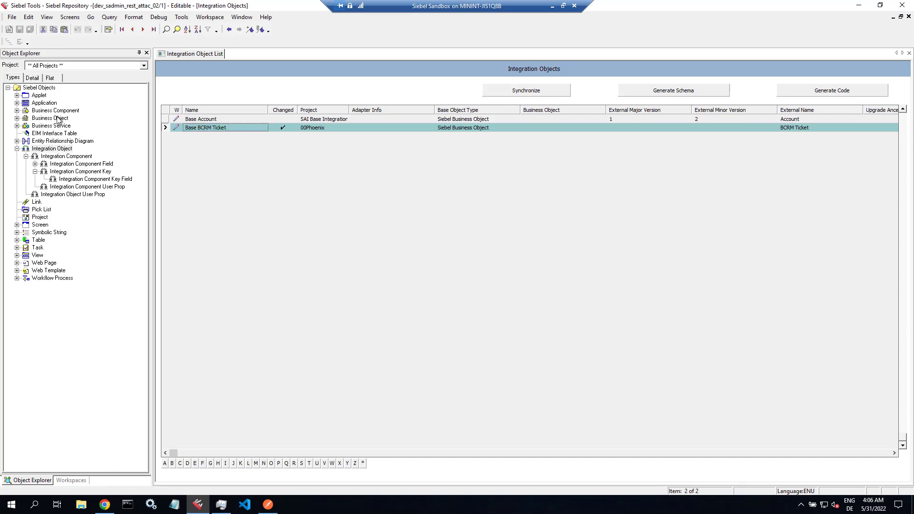
key("ctrl+q")
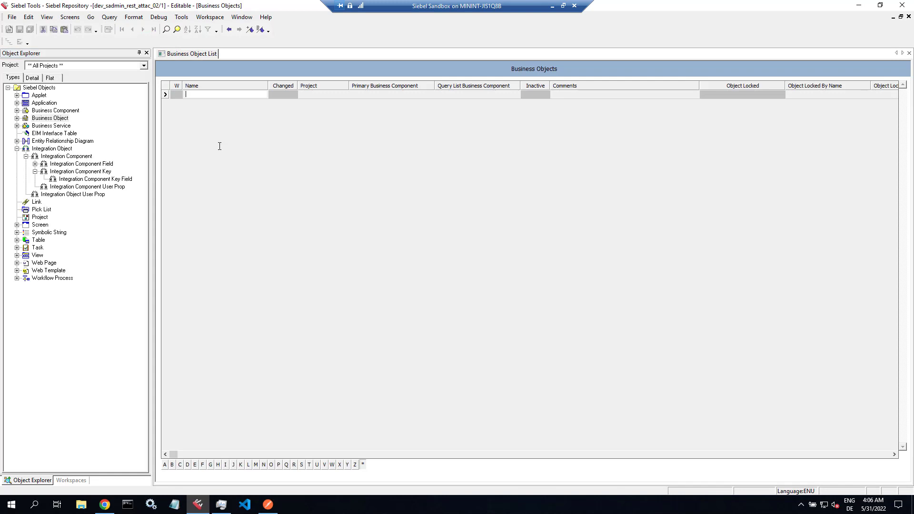
type("BCRM T")
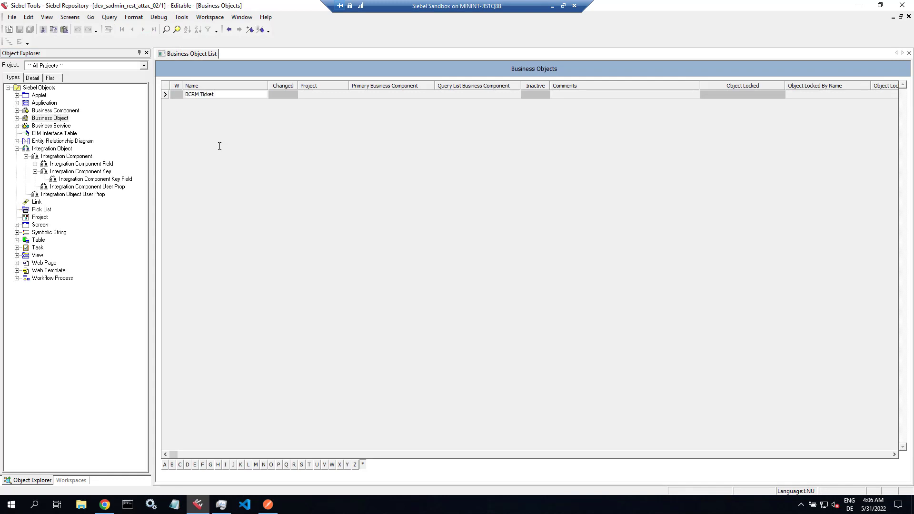
type("icket")
key("Return")
left_click(16, 118)
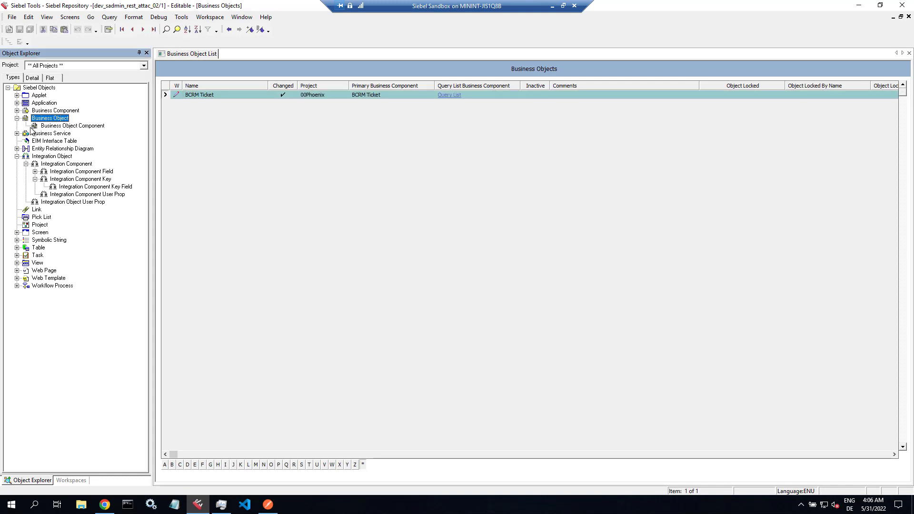
left_click(72, 126)
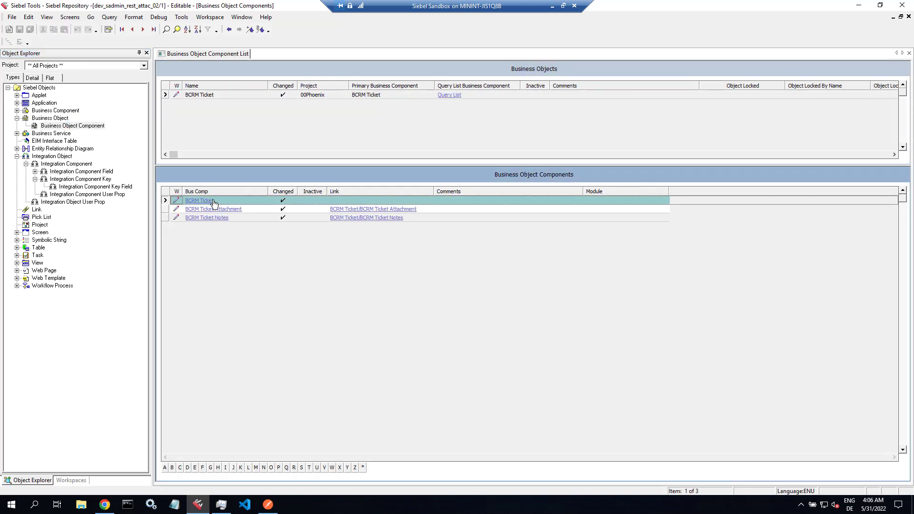
- Point the describe URL at BCRM Ticket/BCRM Ticket, send it, and begin adding ?workspace=dev_sadmin_rest_attac_02
left_click(268, 504)
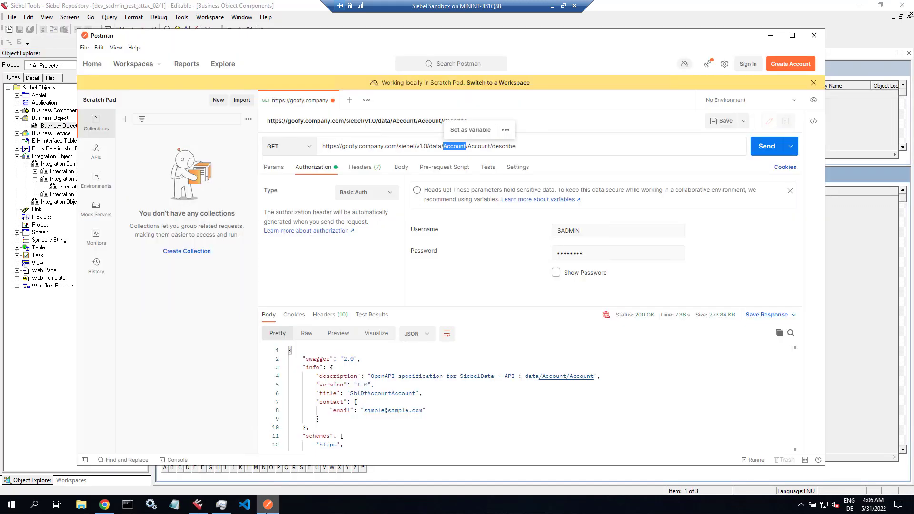
type("BCRM Ticke")
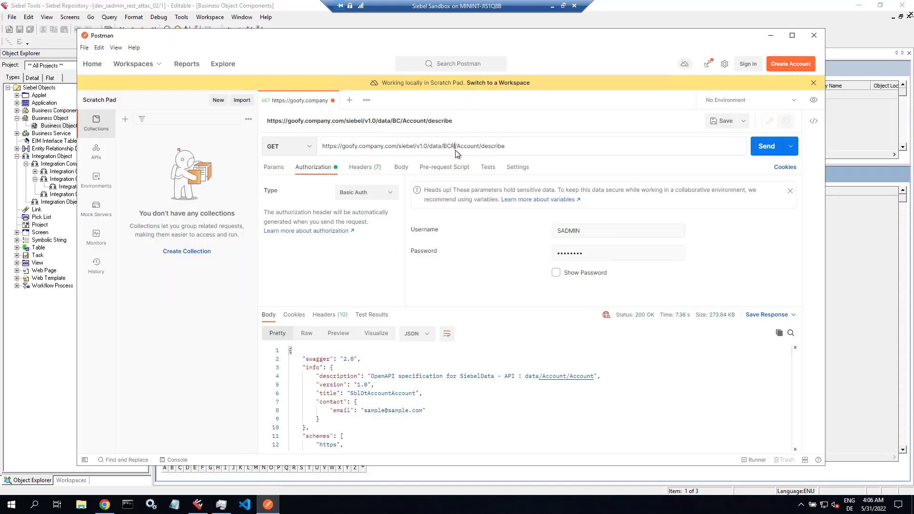
type("t")
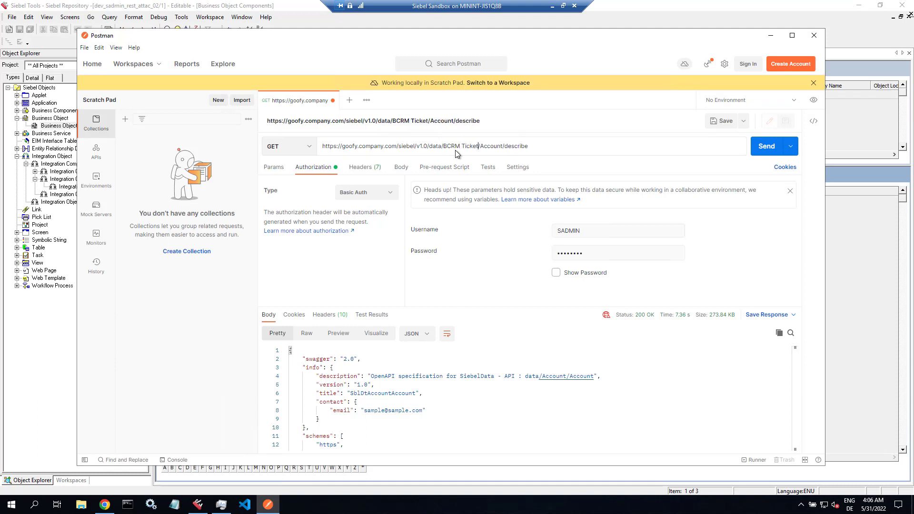
left_click_drag(480, 146, 504, 146)
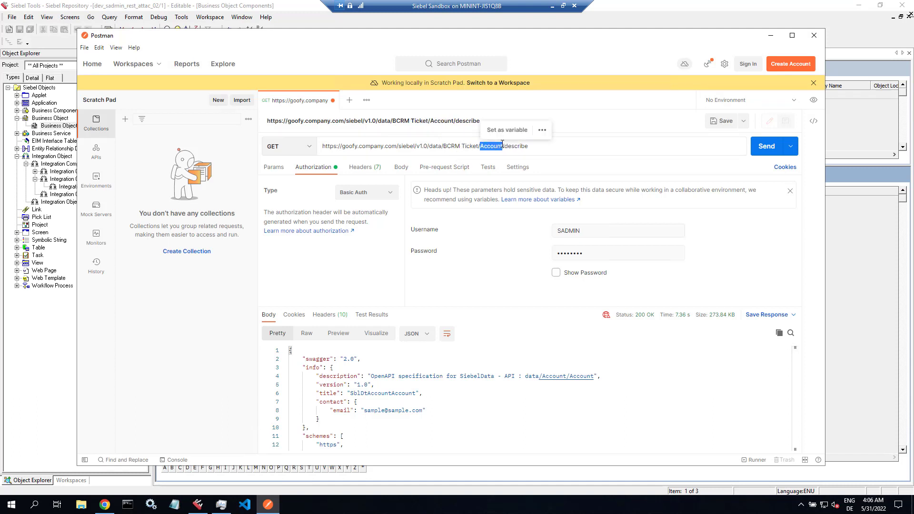
type("BCRM Ticket")
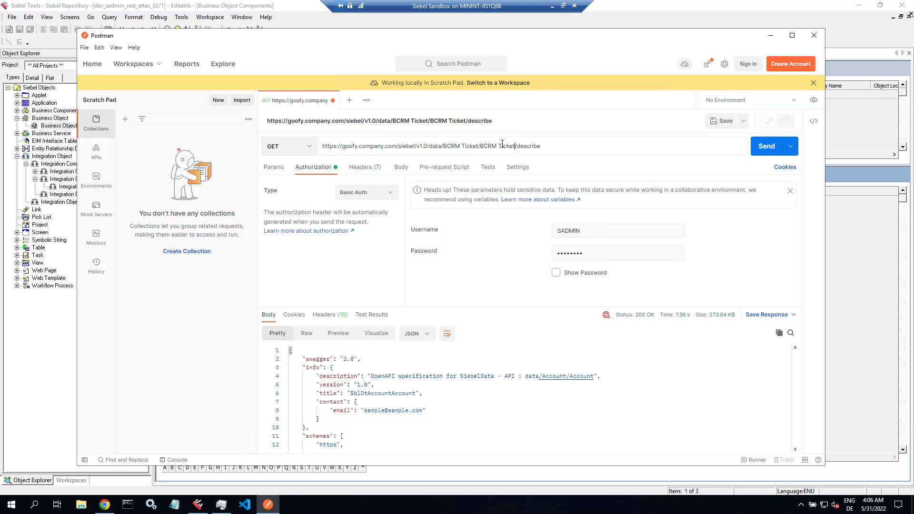
left_click(758, 149)
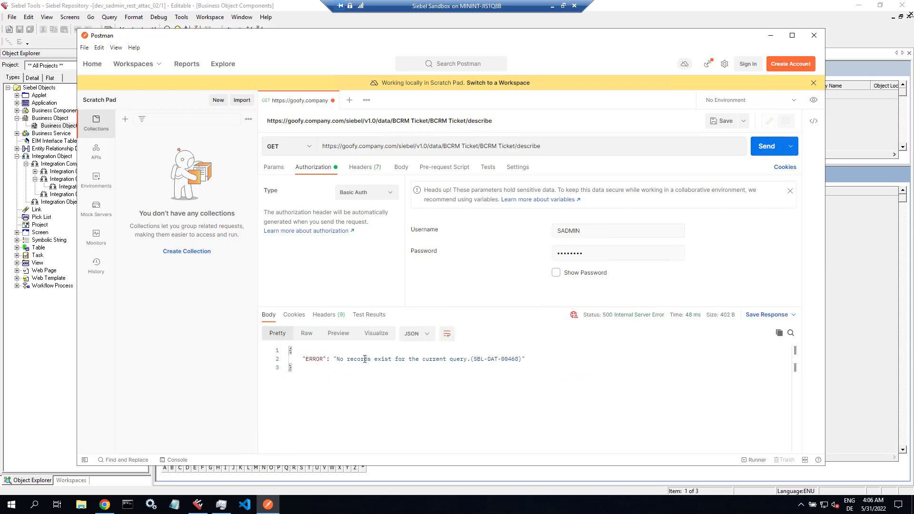
left_click_drag(338, 359, 508, 359)
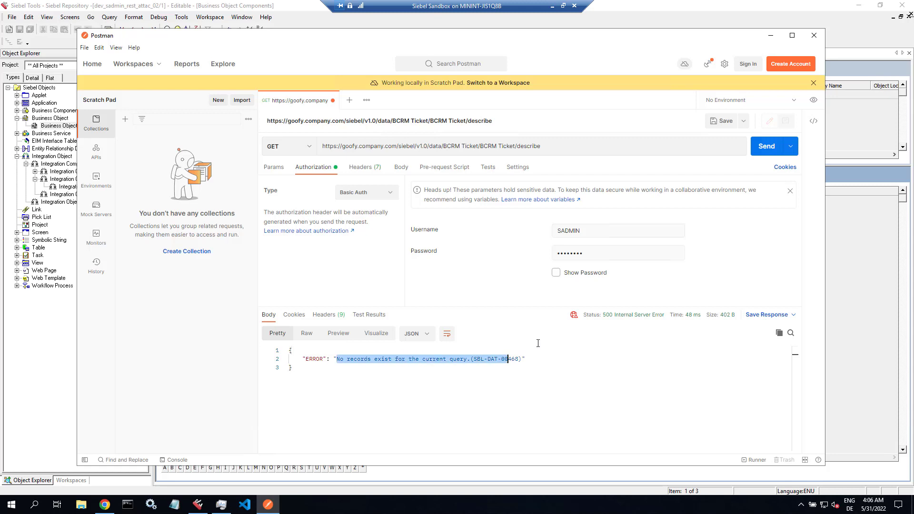
left_click(563, 148)
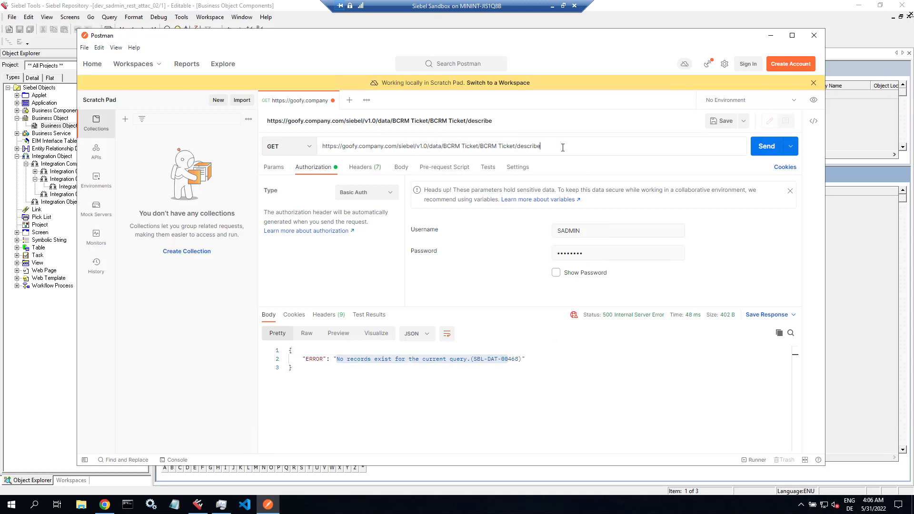
type("?wo")
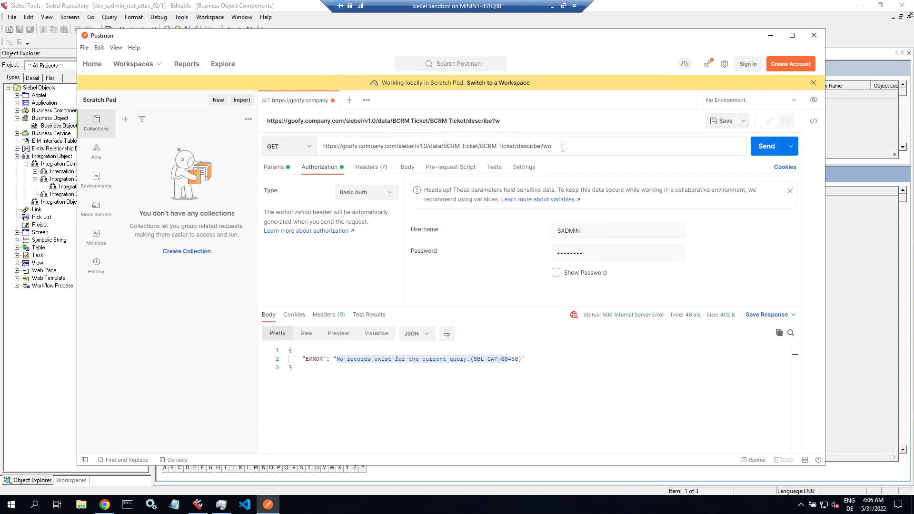
type("rkspace=dev_sadmin_rest_attac_02")
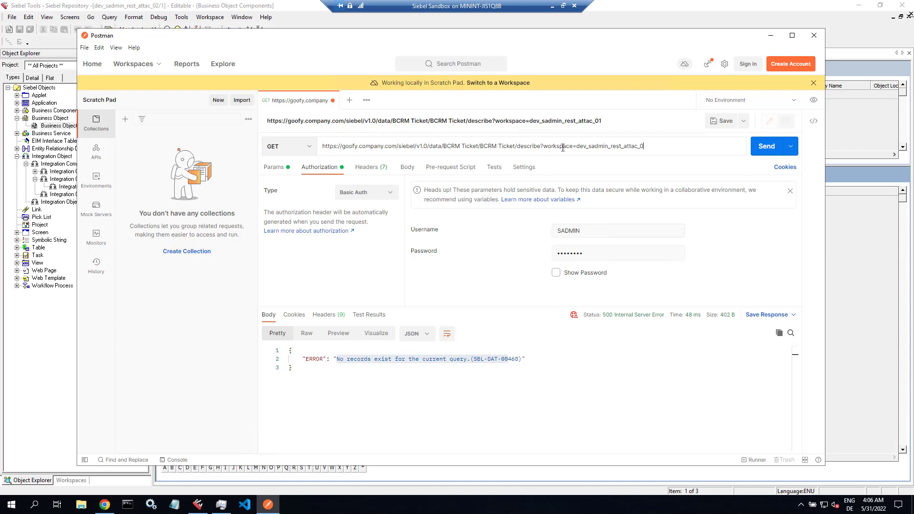
left_click(766, 147)
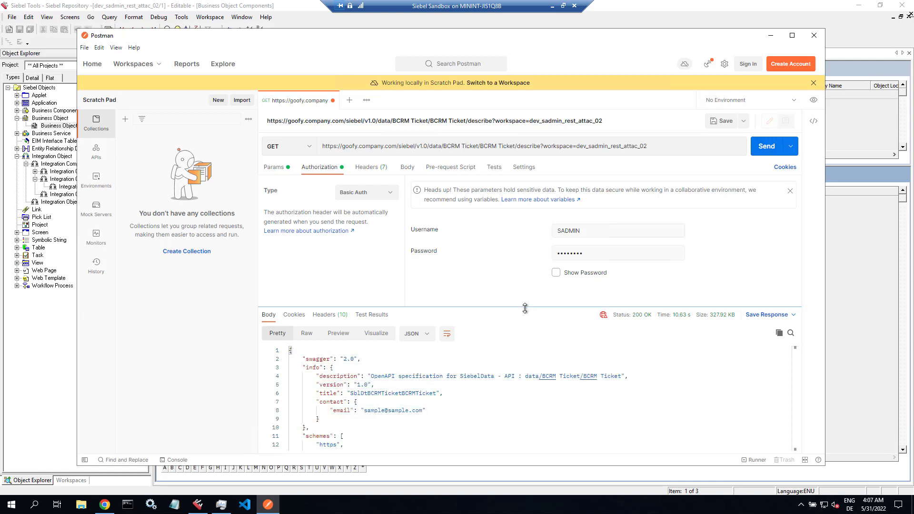
left_click_drag(525, 308, 526, 232)
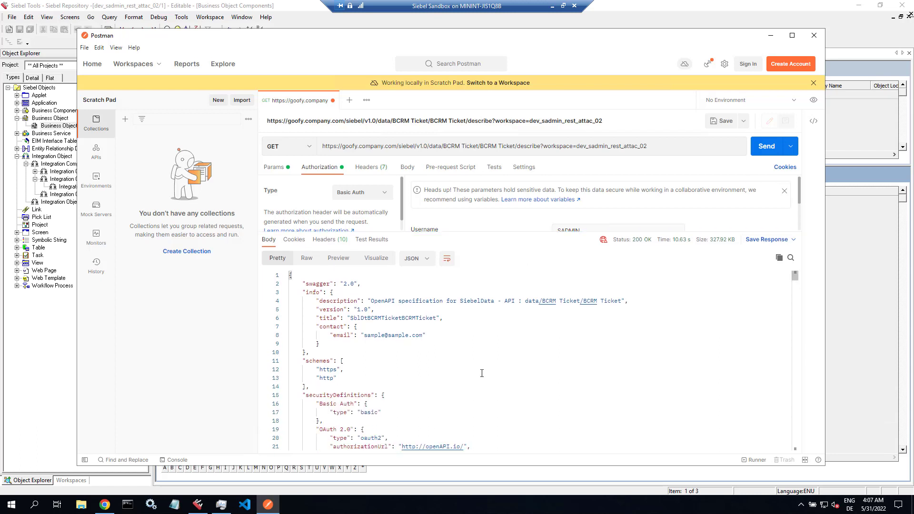
scroll(481, 373, "down", 3)
scroll(481, 373, "up", 3)
- Replace '/describe?' with '?' and send, returning BCRM Ticket records as JSON items
left_click_drag(515, 147, 543, 148)
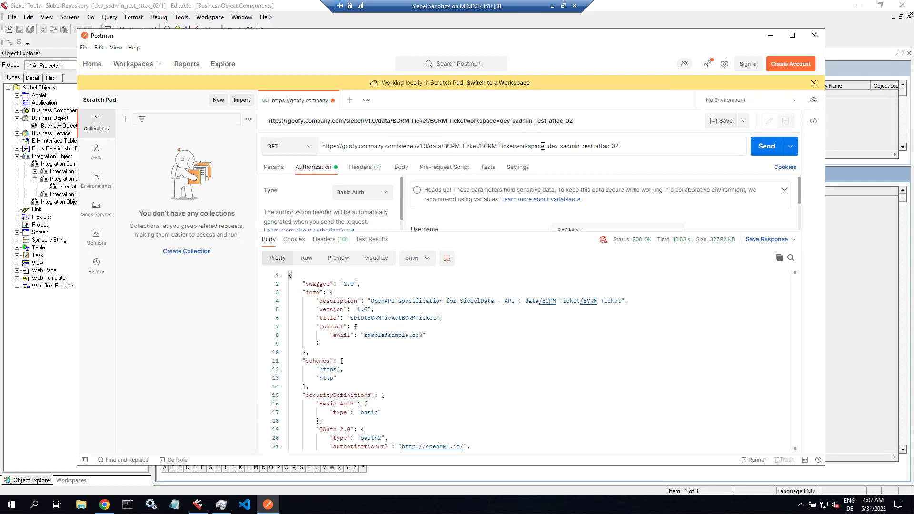
type("?")
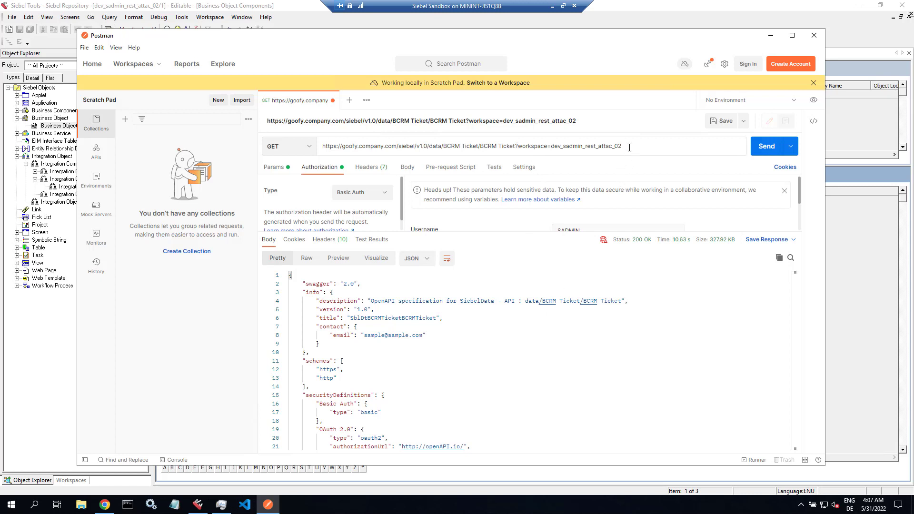
type("&childlinks=")
key("BackSpace")
key("BackSpace")
key("BackSpace")
key("BackSpace")
key("BackSpace")
key("BackSpace")
key("BackSpace")
key("BackSpace")
key("BackSpace")
key("BackSpace")
key("BackSpace")
key("BackSpace")
left_click(767, 149)
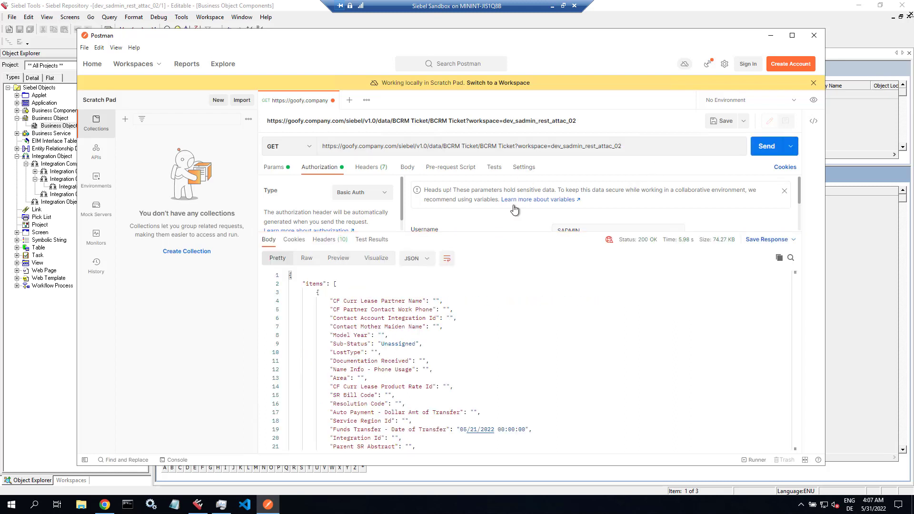
scroll(487, 331, "down", 3)
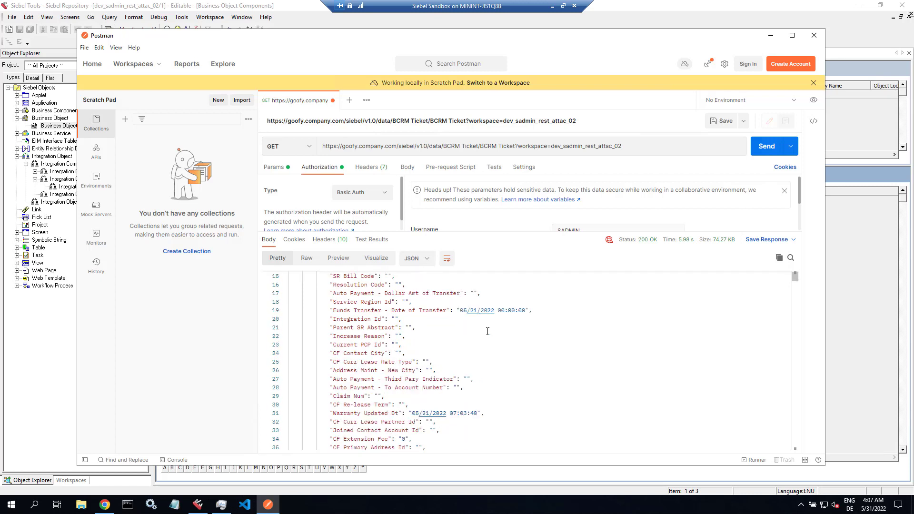
scroll(487, 331, "down", 2)
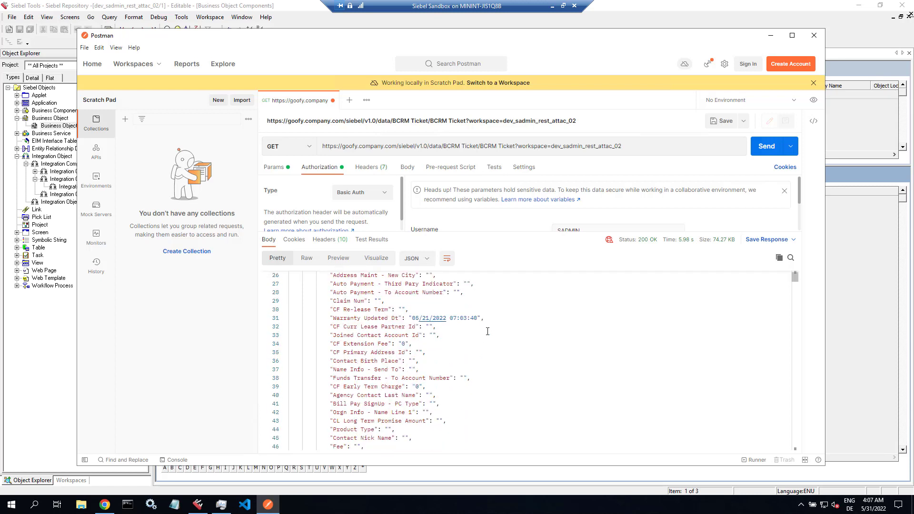
left_click(641, 148)
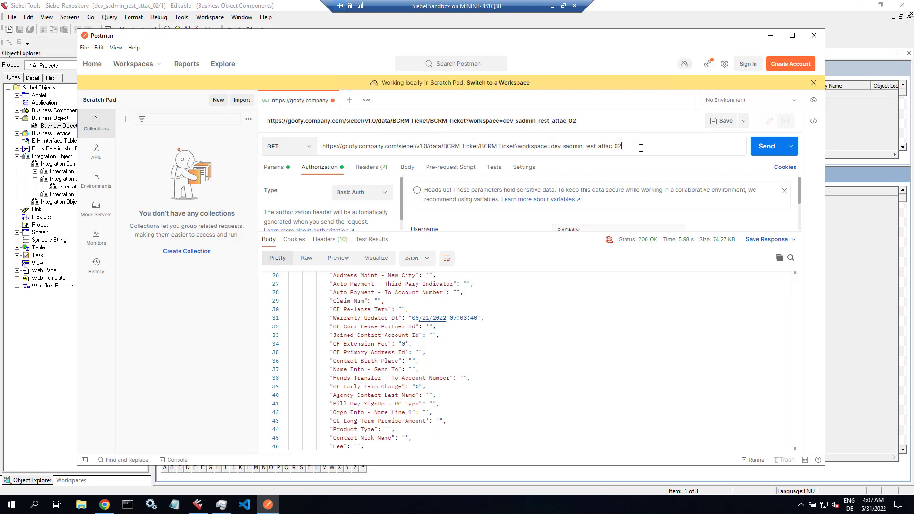
- Add &fields=SR Number to the query and compare SR 1-221429 with the Siebel ticket page
type("&fields=SR Number")
key("Return")
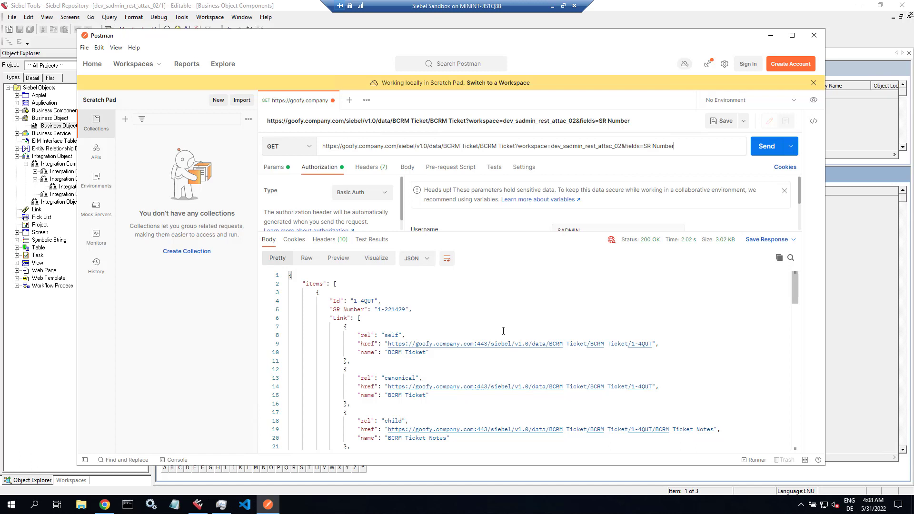
scroll(675, 364, "down", 3)
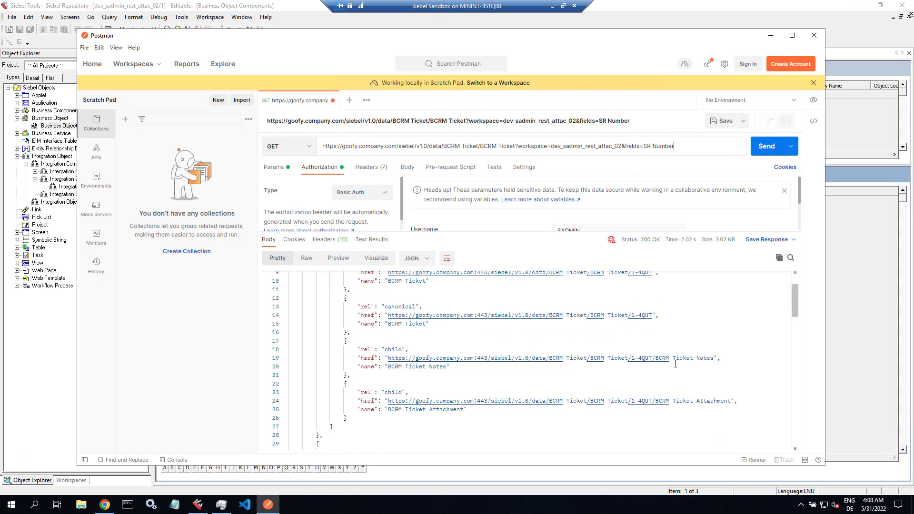
scroll(675, 364, "up", 3)
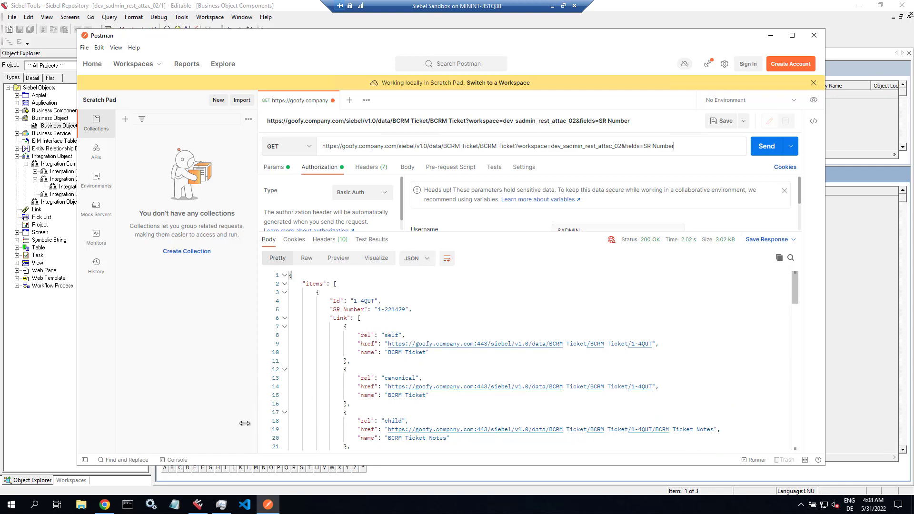
left_click(107, 508)
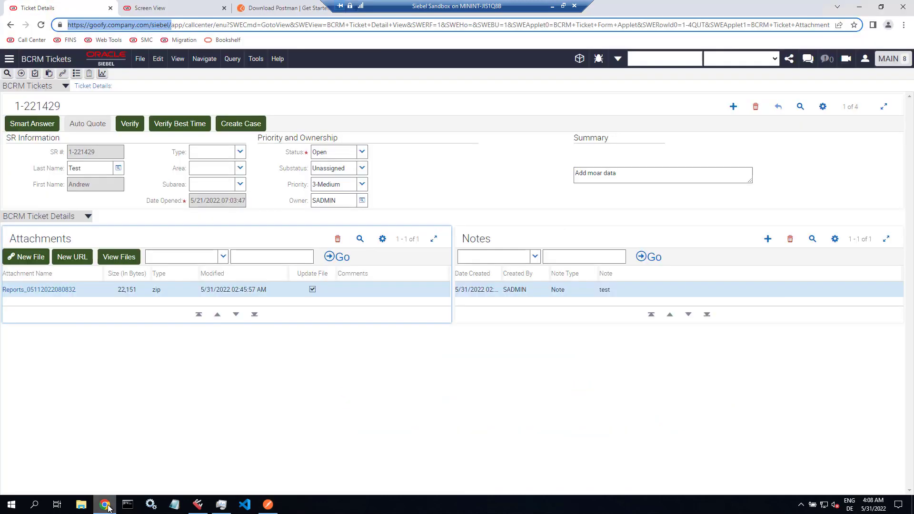
left_click(103, 154)
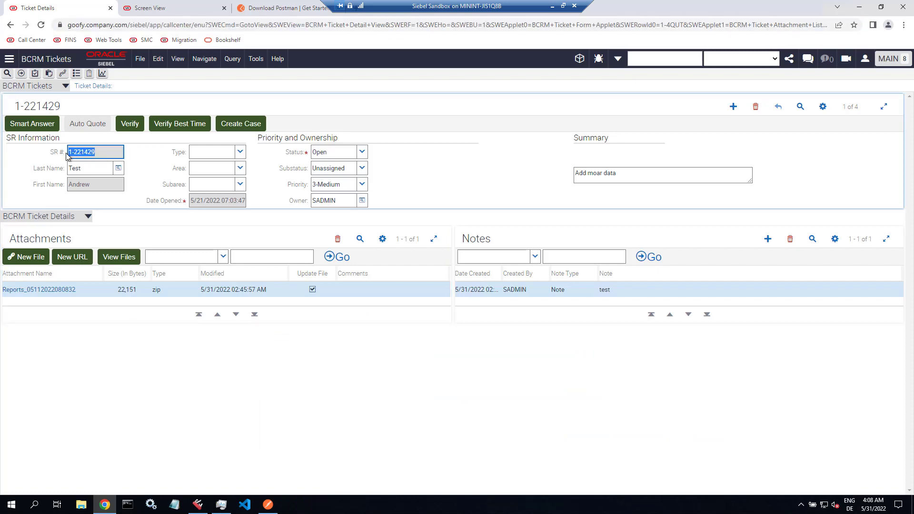
left_click(267, 507)
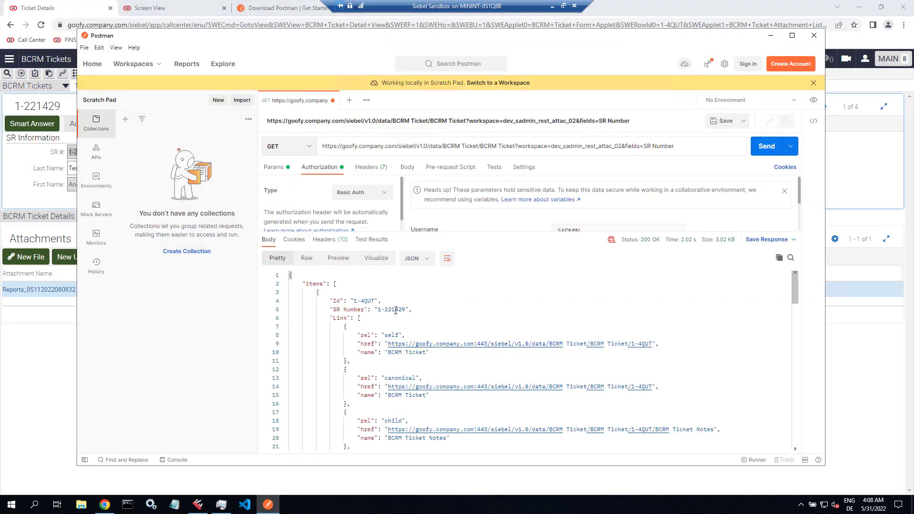
- Copy the BCRM Ticket Attachment child link from the response and select the whole request URL
left_click_drag(405, 309, 377, 310)
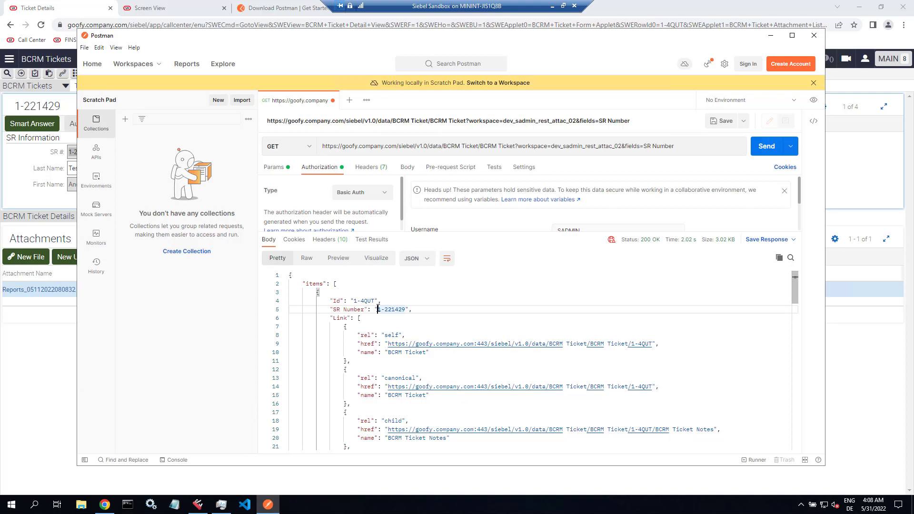
scroll(665, 363, "down", 3)
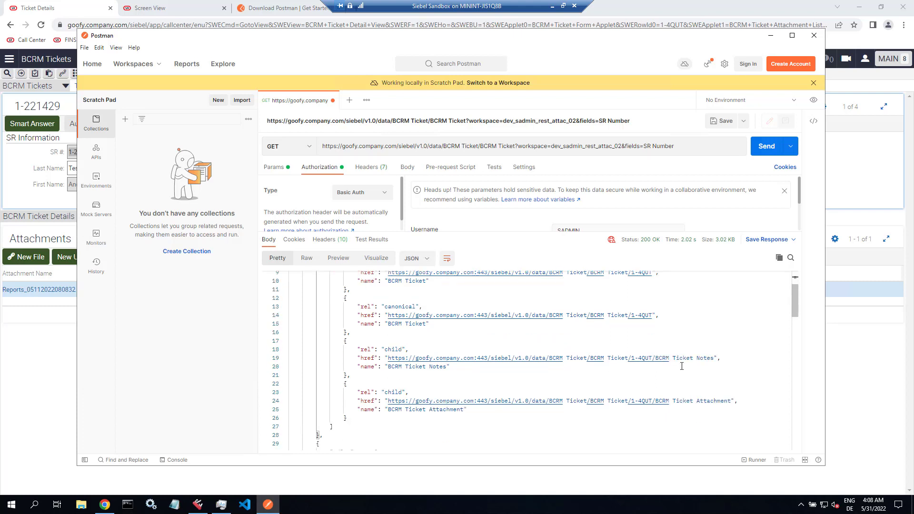
left_click_drag(387, 401, 731, 400)
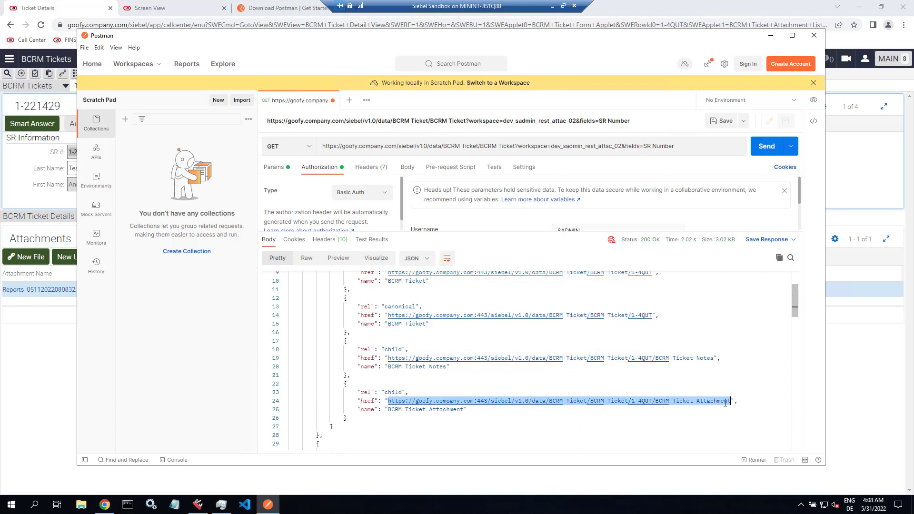
right_click(724, 403)
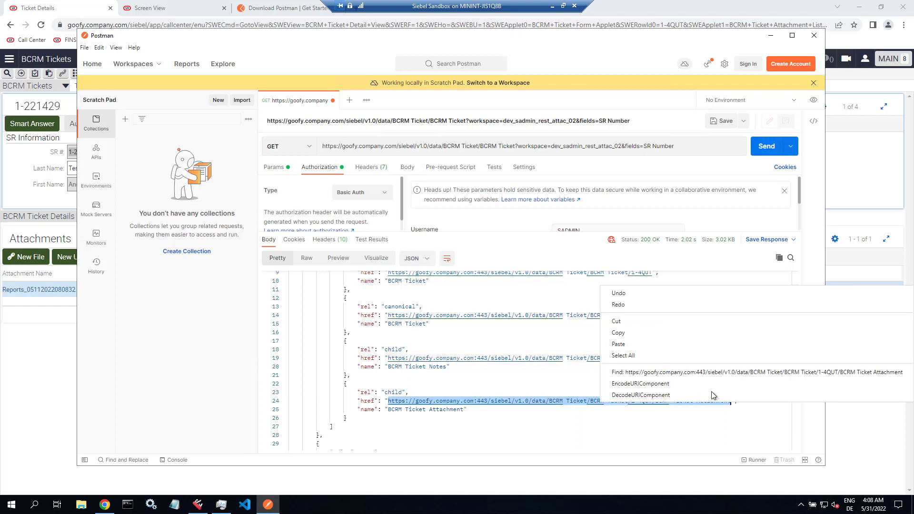
left_click(647, 336)
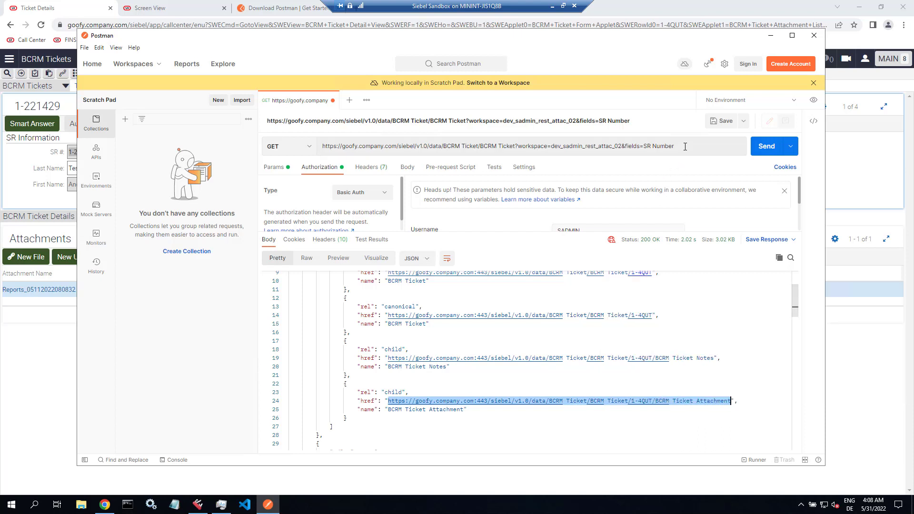
left_click(648, 152)
left_click_drag(647, 151, 307, 153)
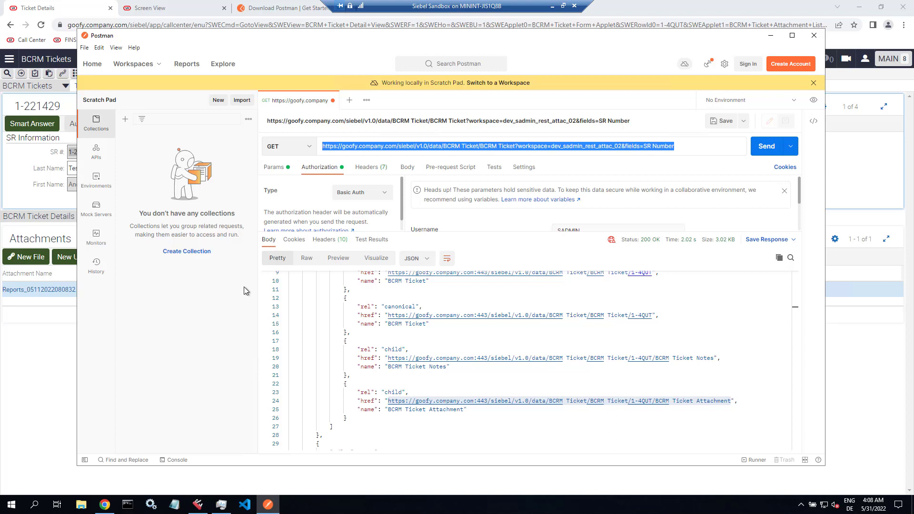
- Send the pasted attachment link, then resend it with ?workspace=dev_sadmin_rest_attac_02 appended
key("ctrl+v")
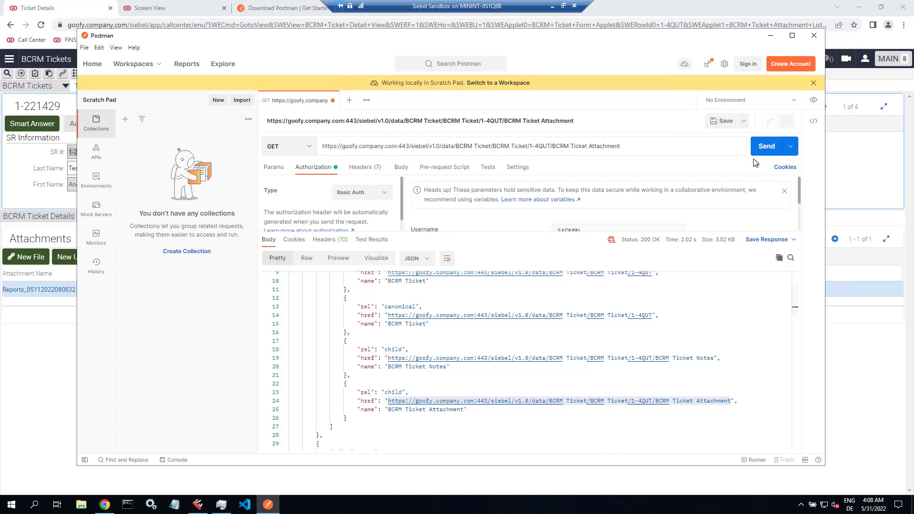
left_click(766, 148)
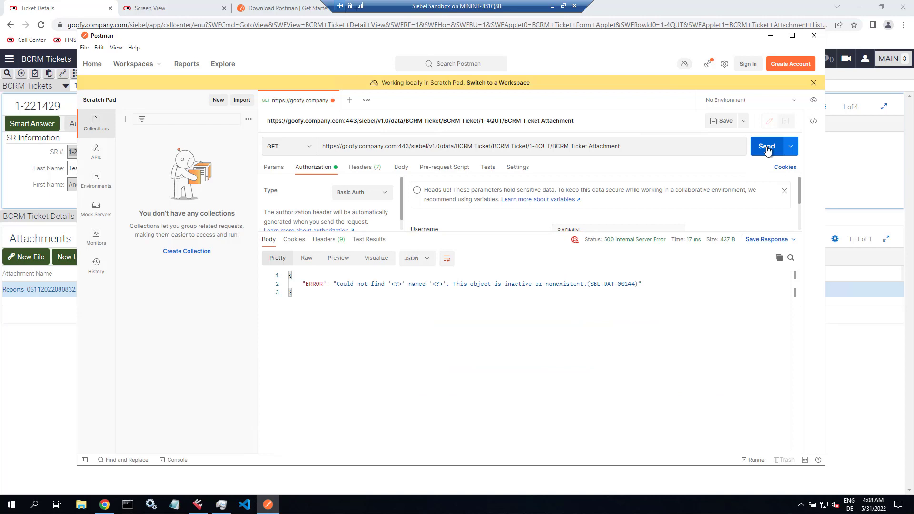
left_click(665, 147)
type("?")
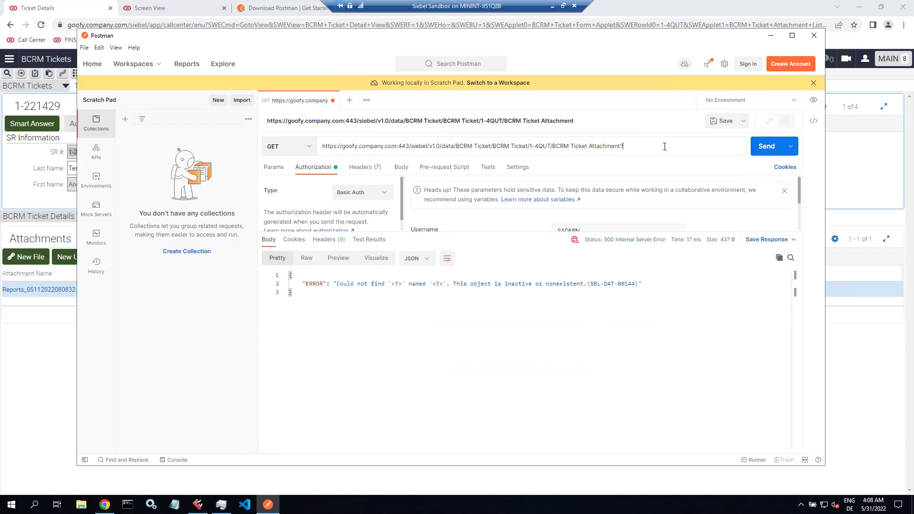
type("workspace=")
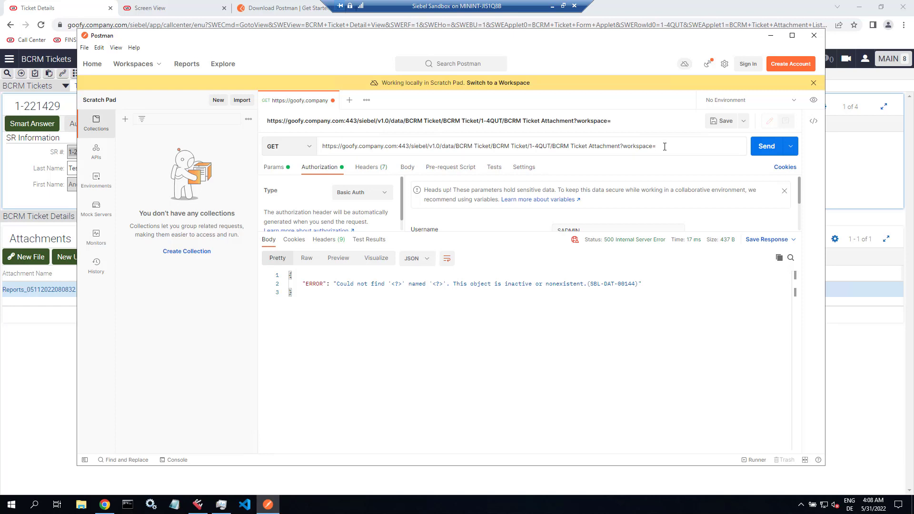
type("dev_sadmin_rest_attac")
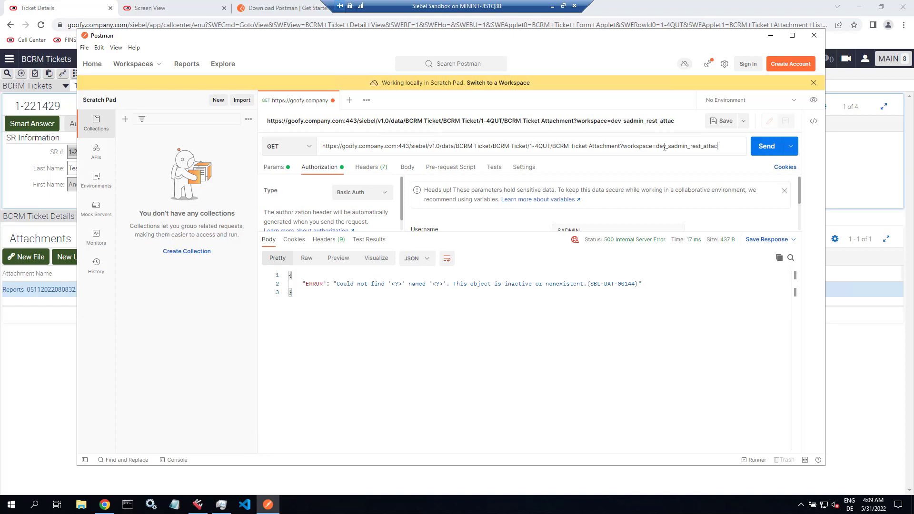
type("_02")
key("Return")
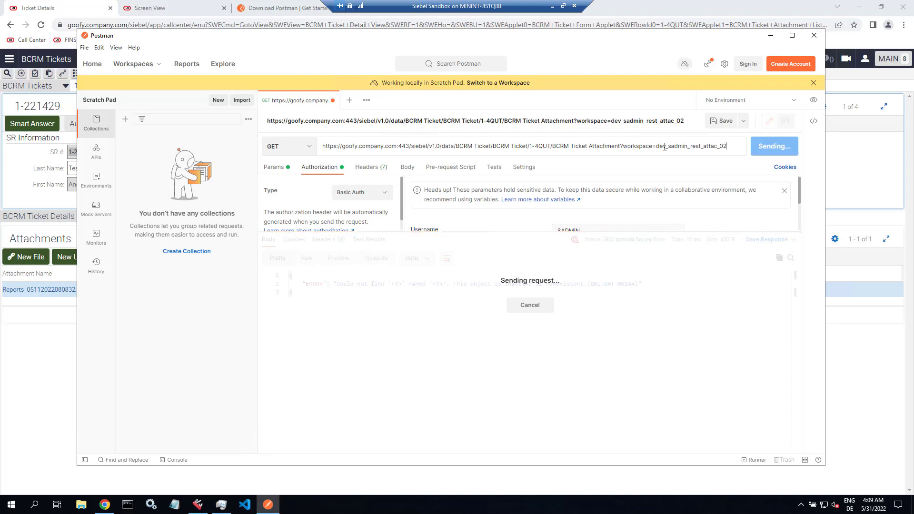
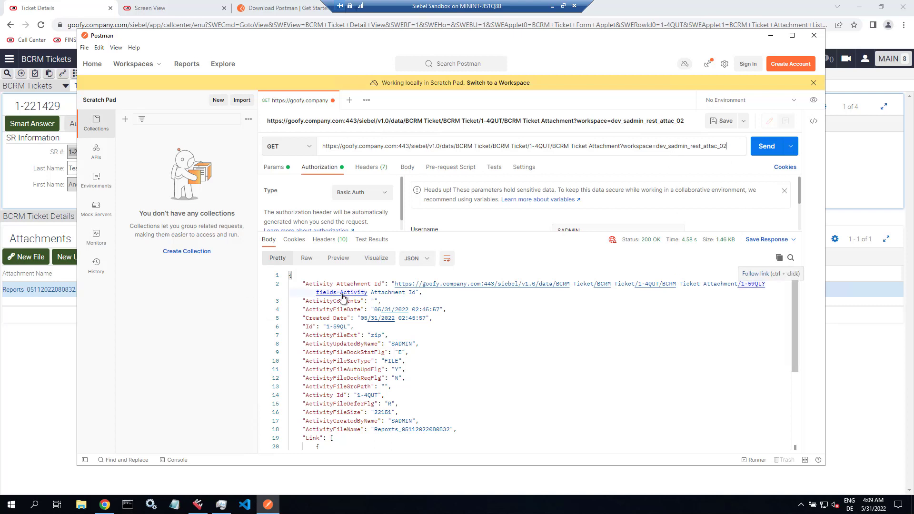
- Checkpoint the development workspace with the comment 'testing'
left_click_drag(417, 293, 395, 284)
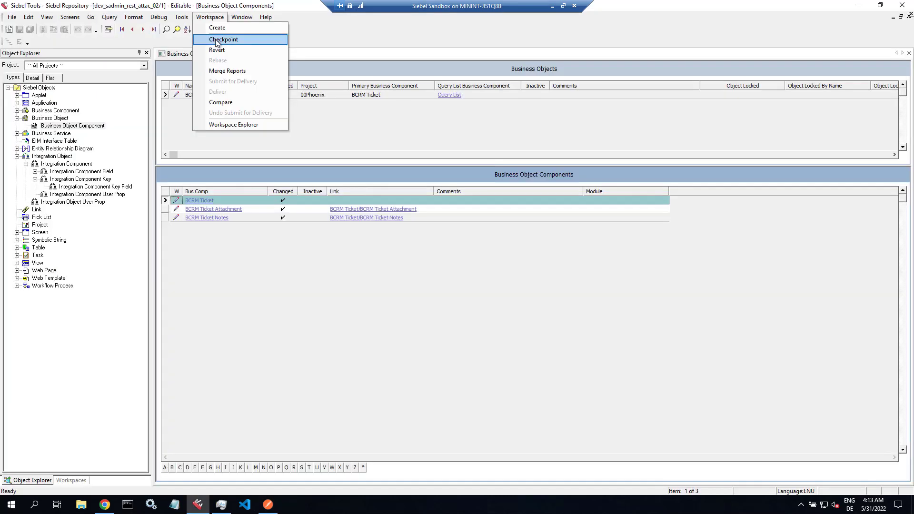
left_click(217, 40)
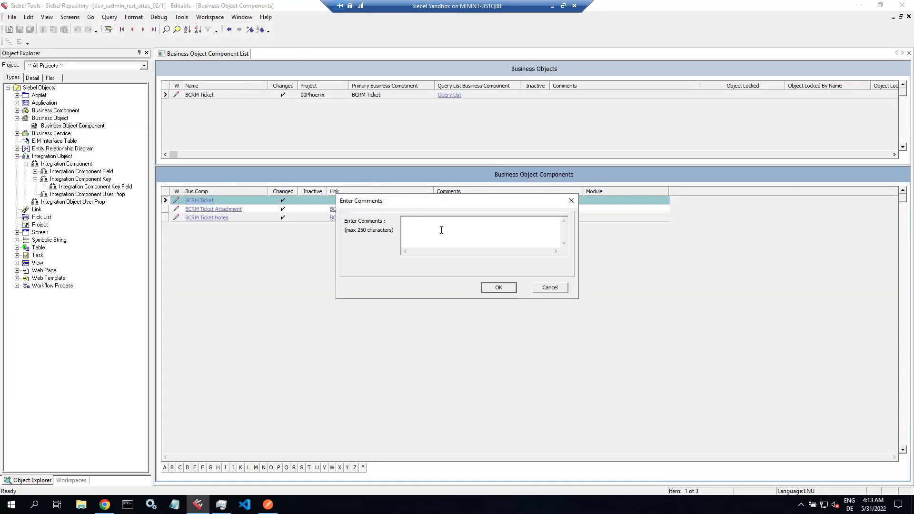
type("testing")
left_click(489, 292)
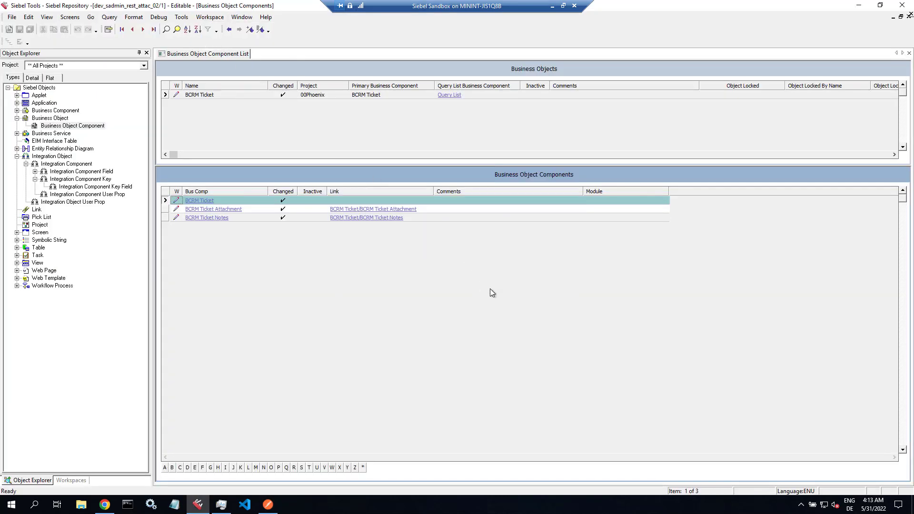
- Submit the workspace for delivery
left_click(218, 19)
left_click(227, 81)
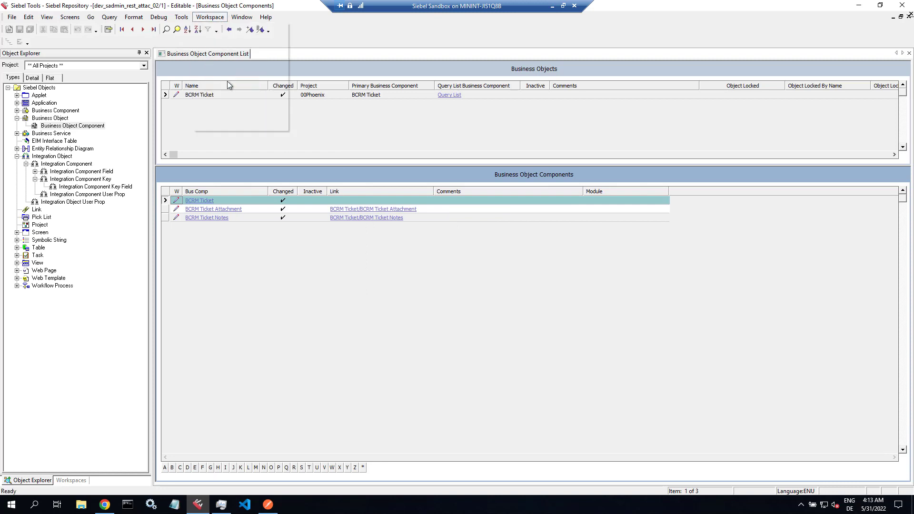
left_click(492, 275)
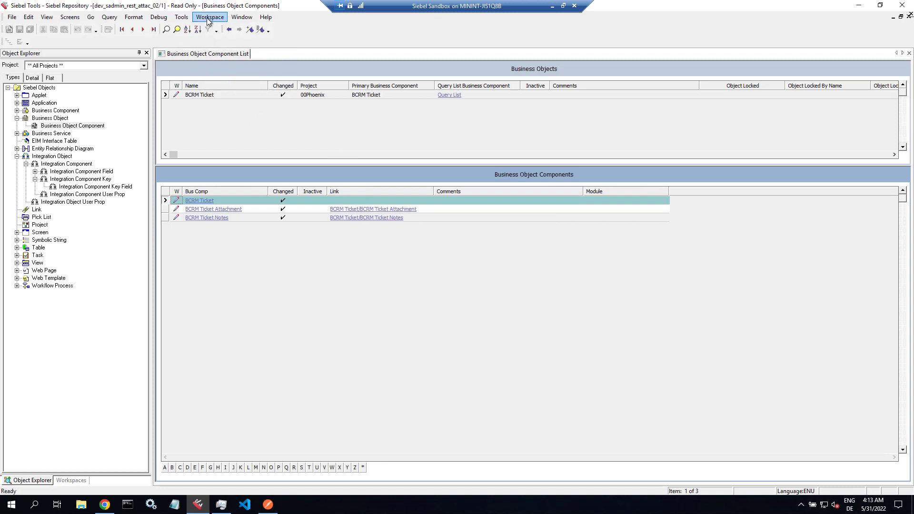
- Deliver the workspace into MAIN with comment 'Base BCRM Ticket IO' and finish the merge
left_click(208, 19)
left_click(221, 93)
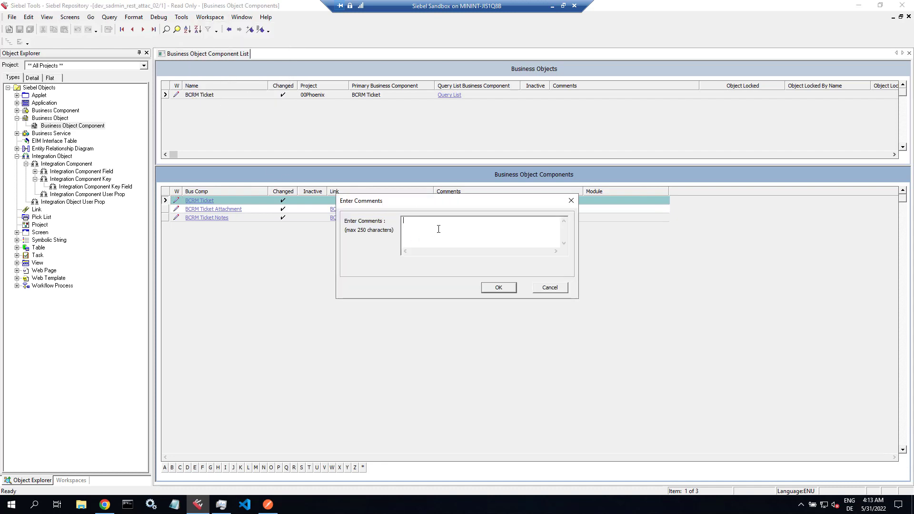
type("Base BCRM Ticket IO")
left_click(508, 287)
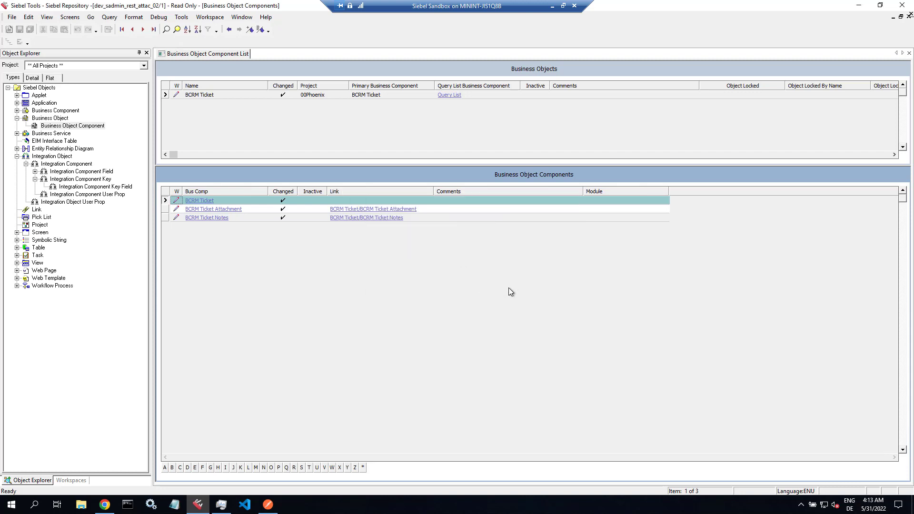
left_click(510, 313)
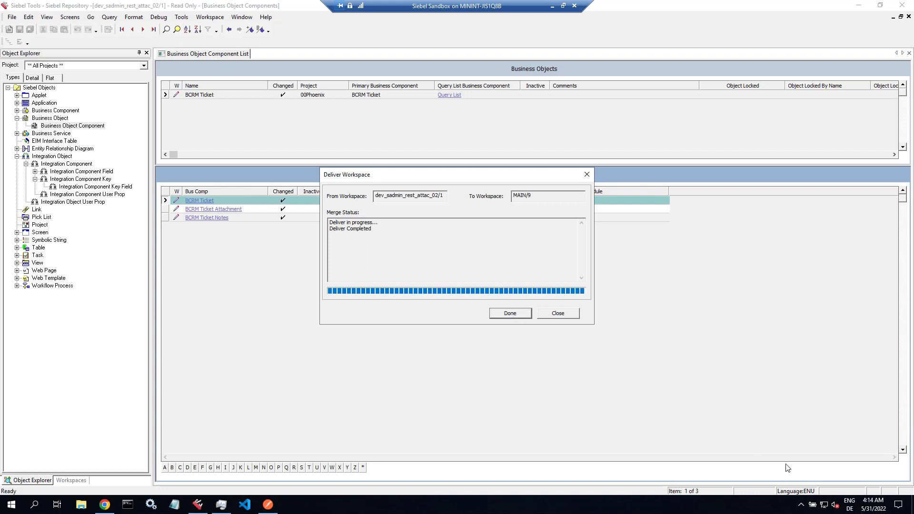
left_click(524, 314)
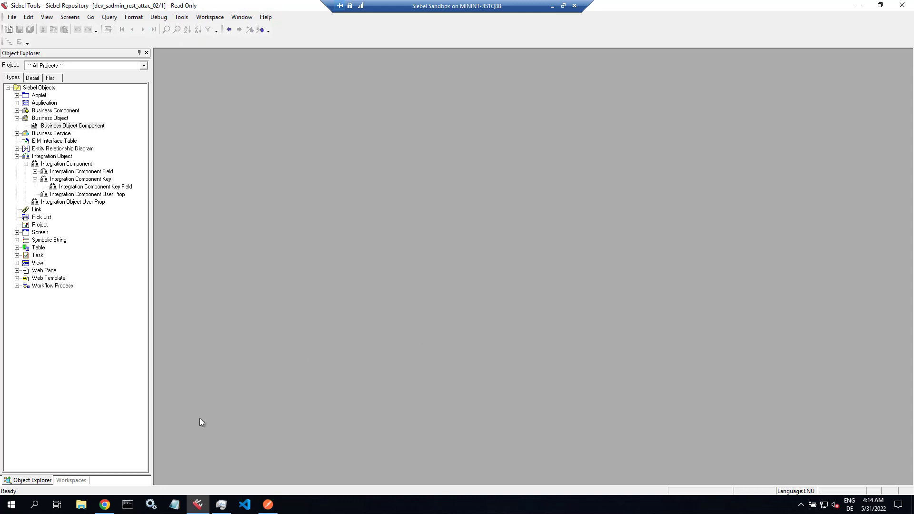
- Resend the ticket attachment list request in Postman
left_click(268, 505)
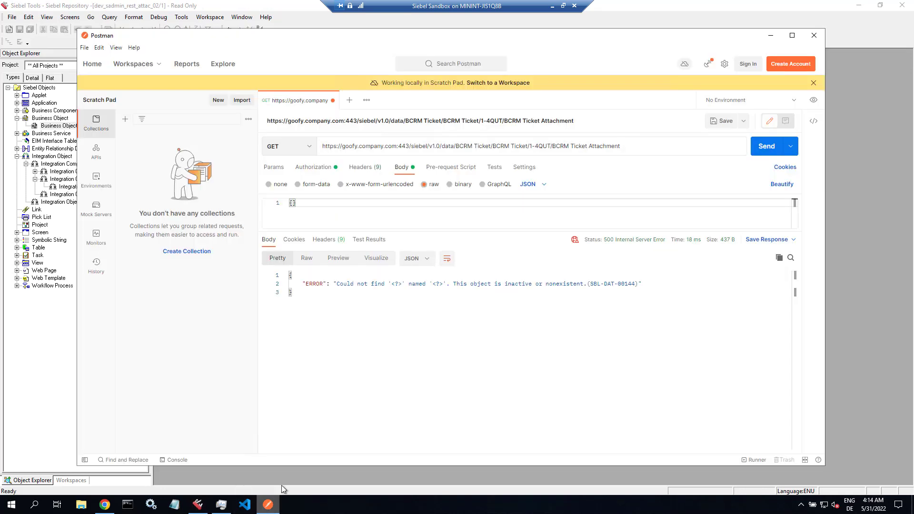
left_click(545, 147)
left_click(765, 147)
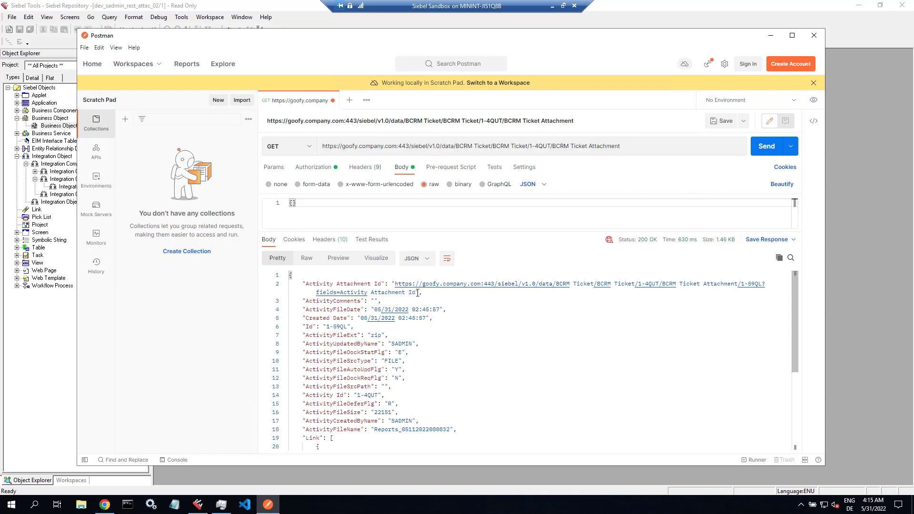
- Request the attachment's Activity Attachment Id URL directly, getting the raw 23.88 KB zip back
left_click_drag(417, 292, 396, 284)
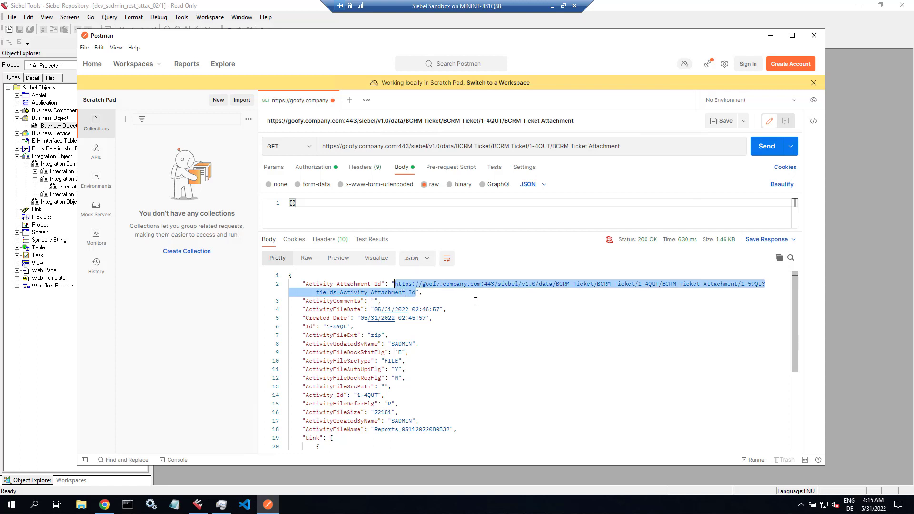
left_click(637, 149)
key("ctrl+a")
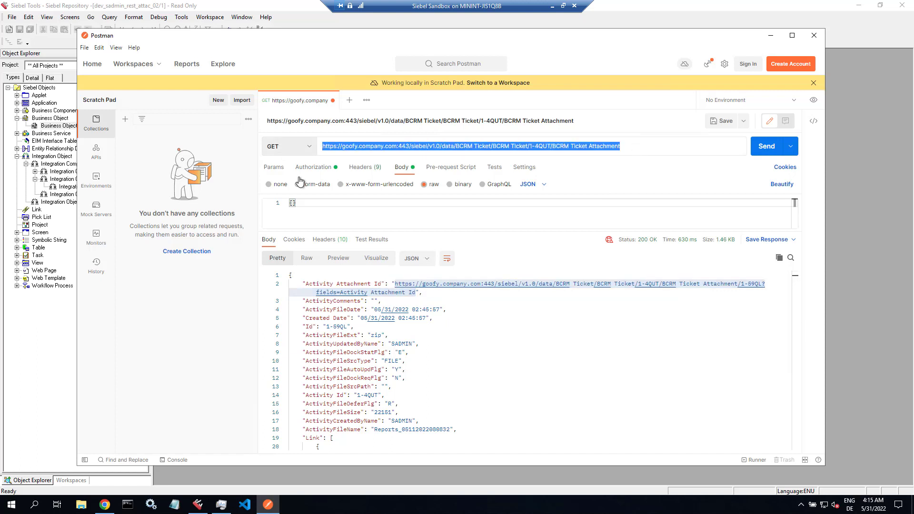
key("ctrl+v")
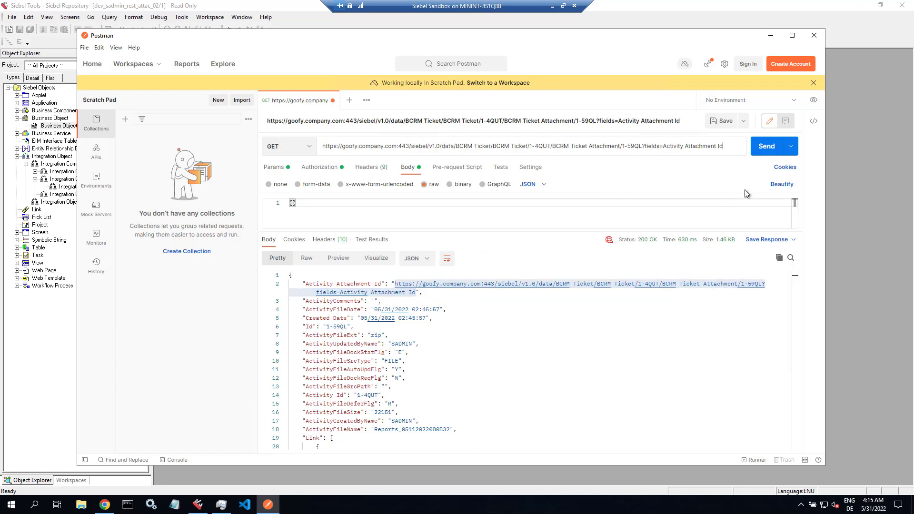
left_click(766, 148)
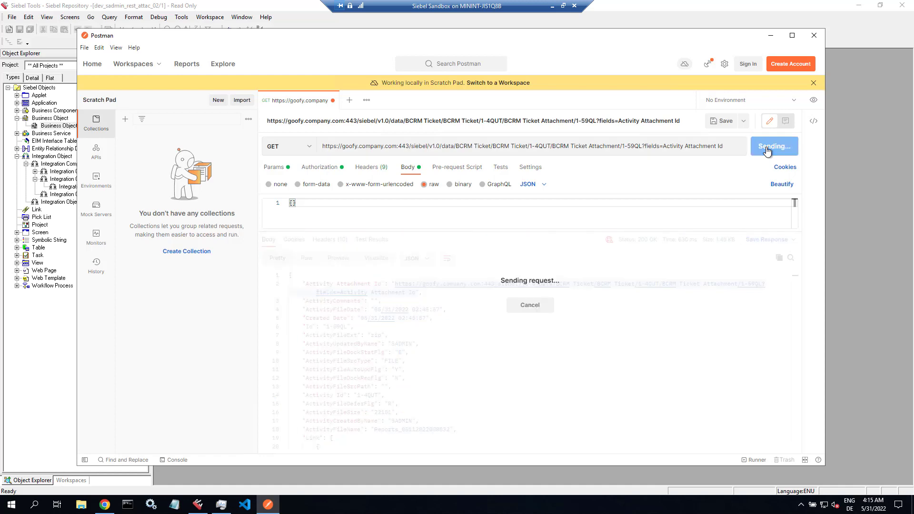
left_click(726, 151)
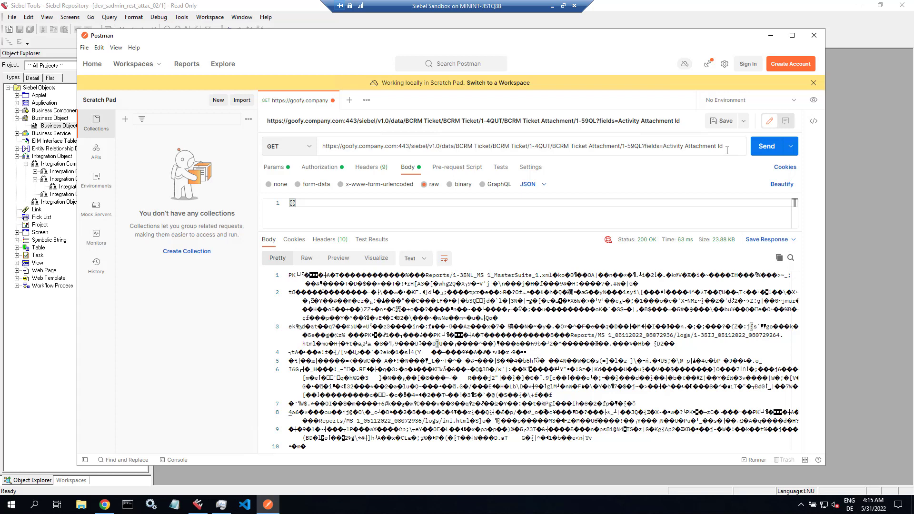
- Append ?inlineattachment=true to the attachment URL and send it, returning base64 JSON
type("?inline")
type("attachment=true")
left_click(766, 150)
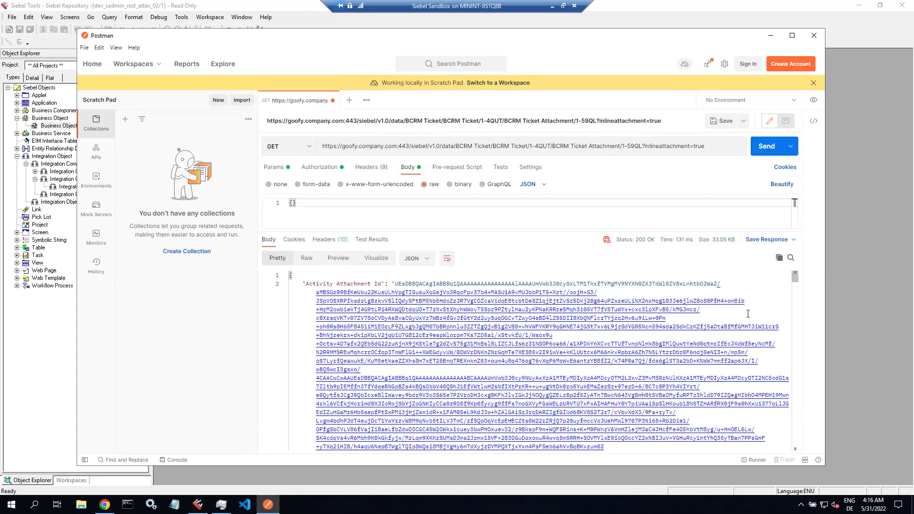
scroll(747, 313, "down", 3)
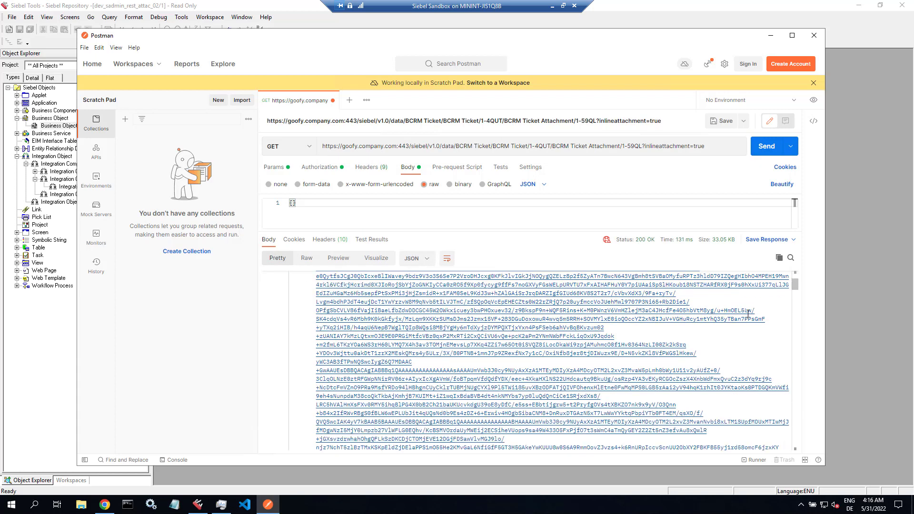
scroll(771, 305, "down", 1)
left_click_drag(794, 292, 806, 275)
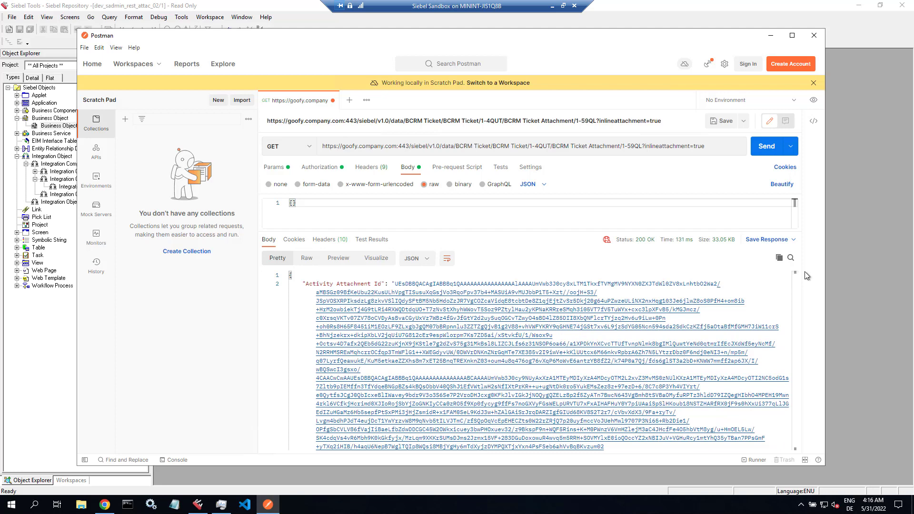
- Show the response as Raw text and copy it to the clipboard
left_click(423, 262)
left_click(423, 263)
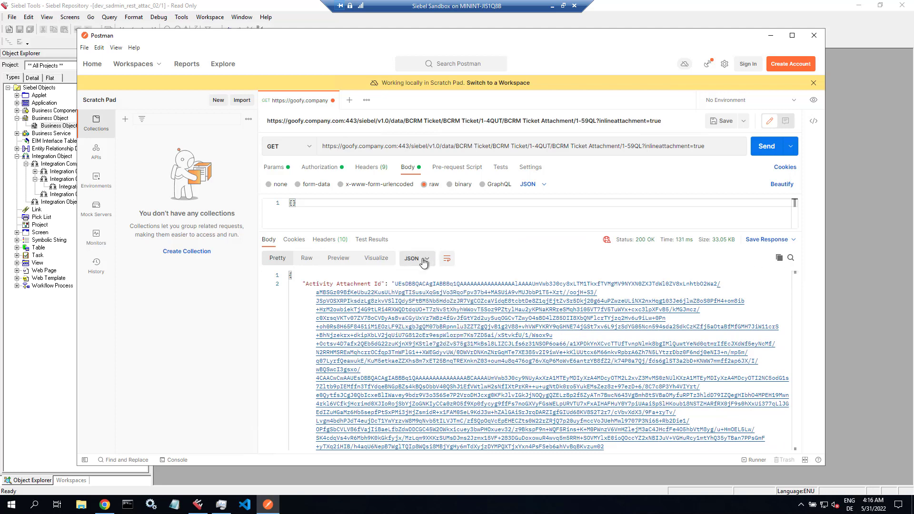
left_click(307, 262)
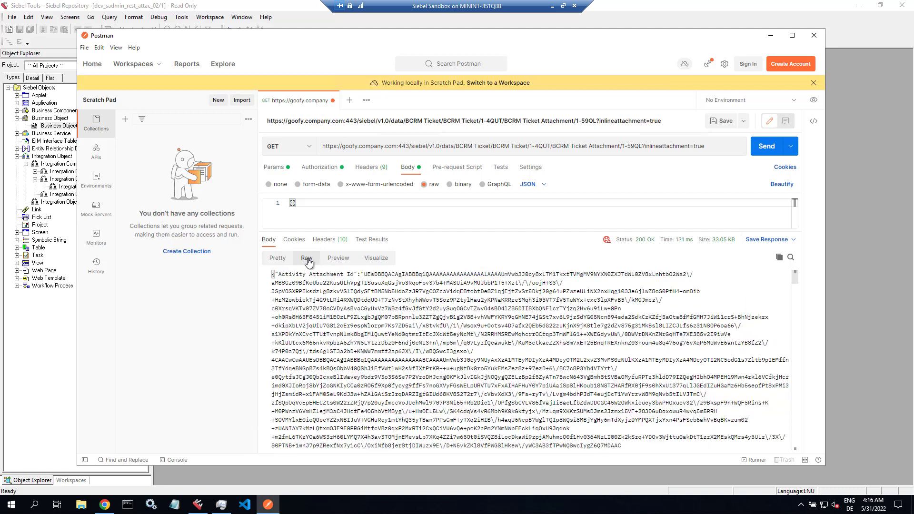
left_click(779, 258)
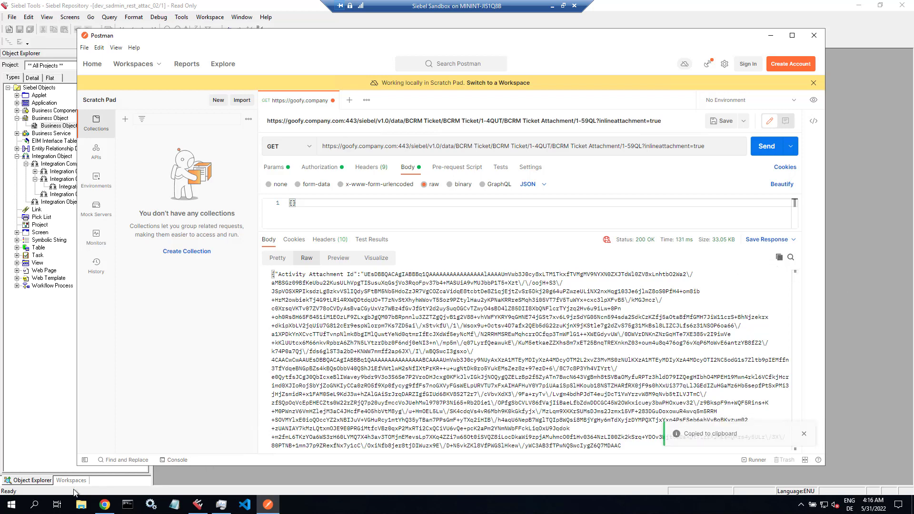
left_click(10, 505)
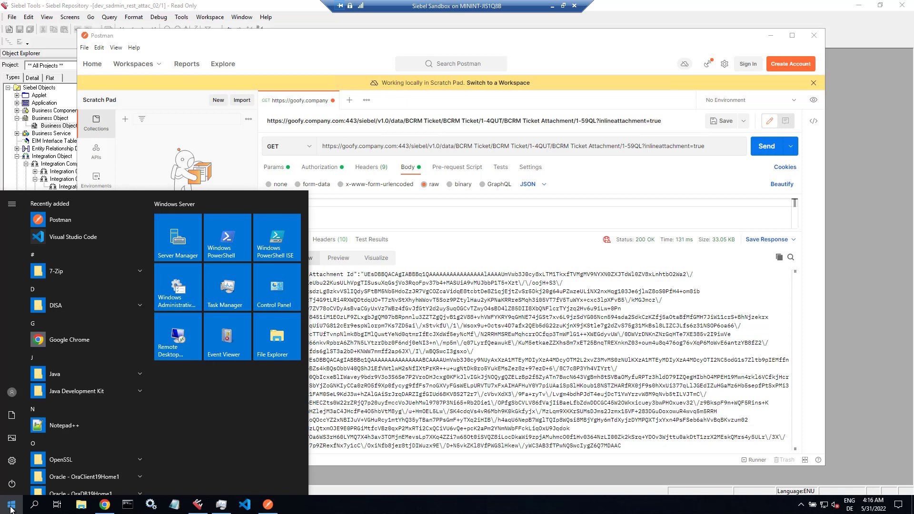
- Paste the copied response into a new Notepad++ document and turn on word wrap
left_click(72, 428)
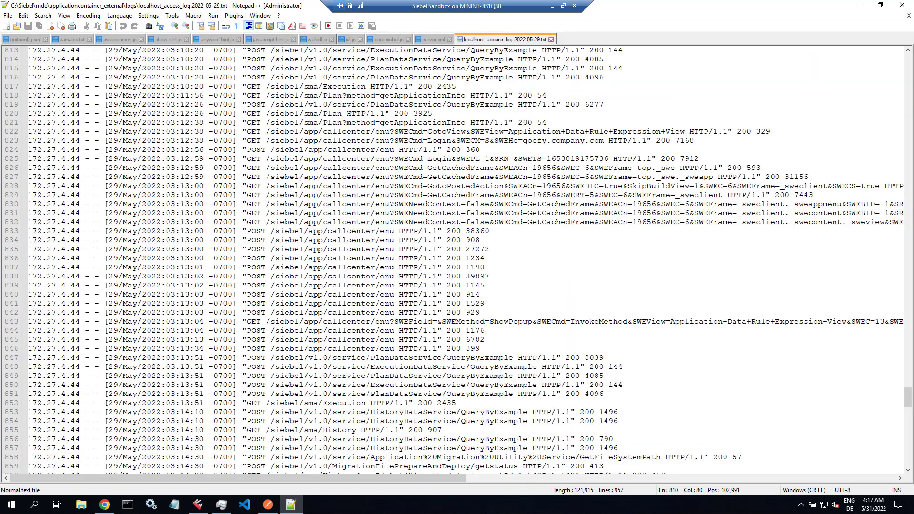
left_click(6, 26)
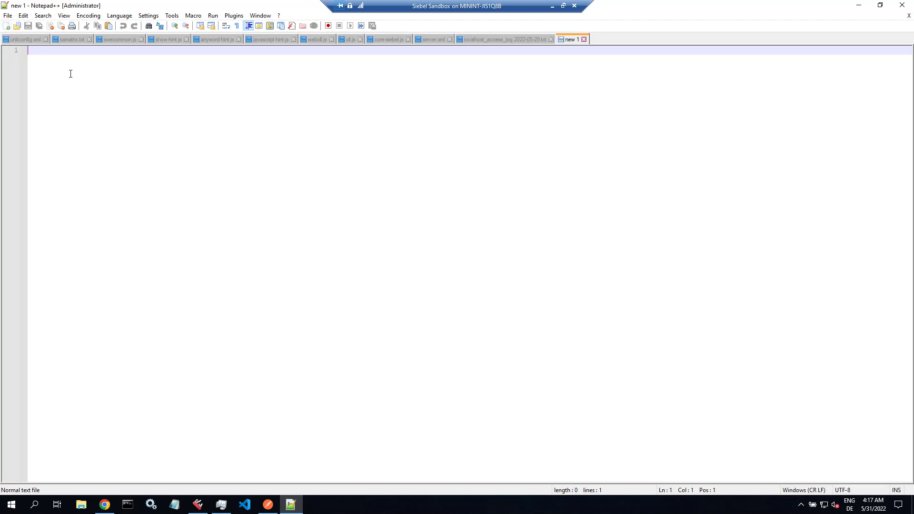
key("ctrl+v")
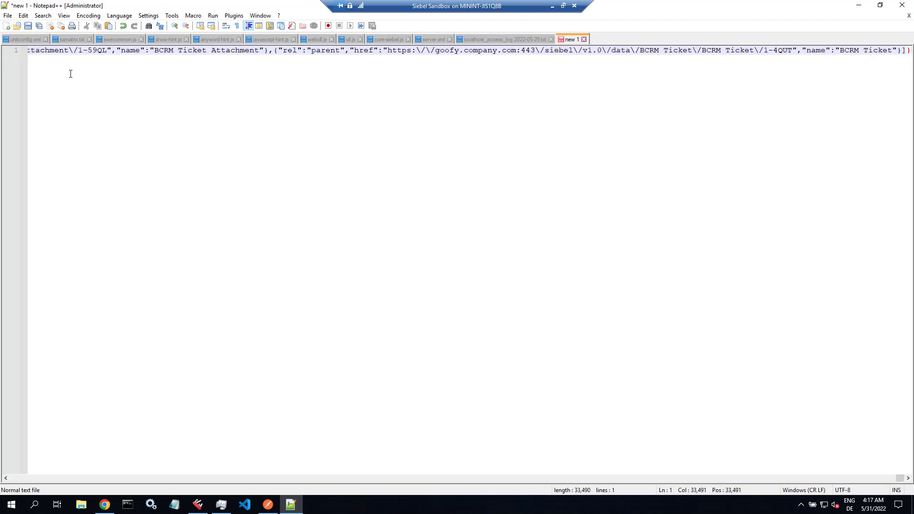
key("ctrl+Home")
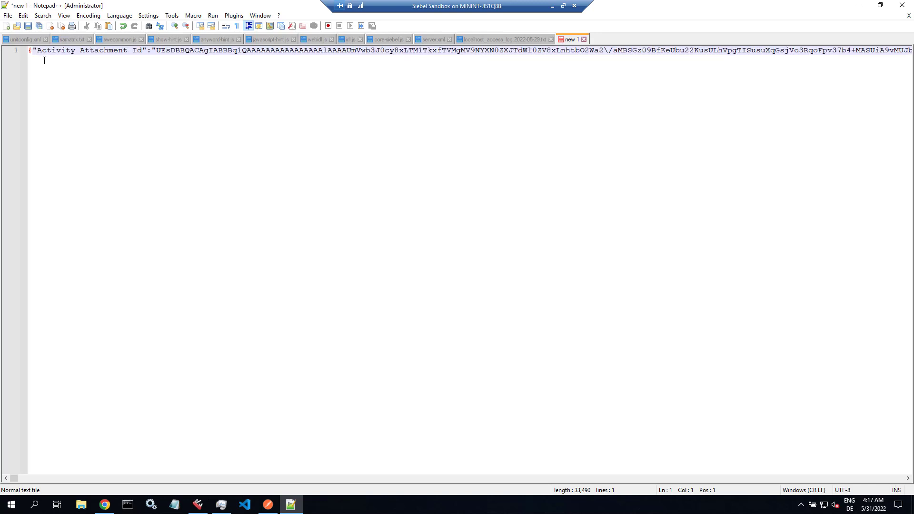
left_click(159, 52)
key("ctrl+Right")
left_click(64, 15)
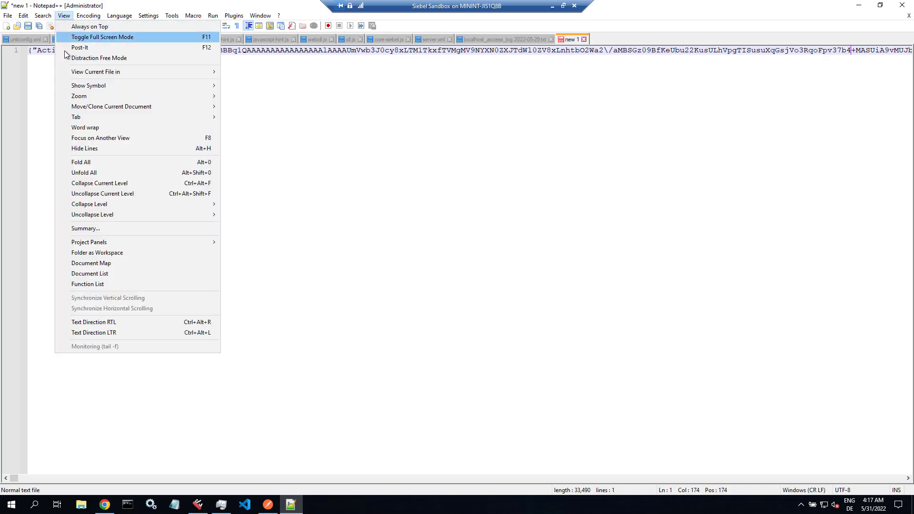
left_click(82, 128)
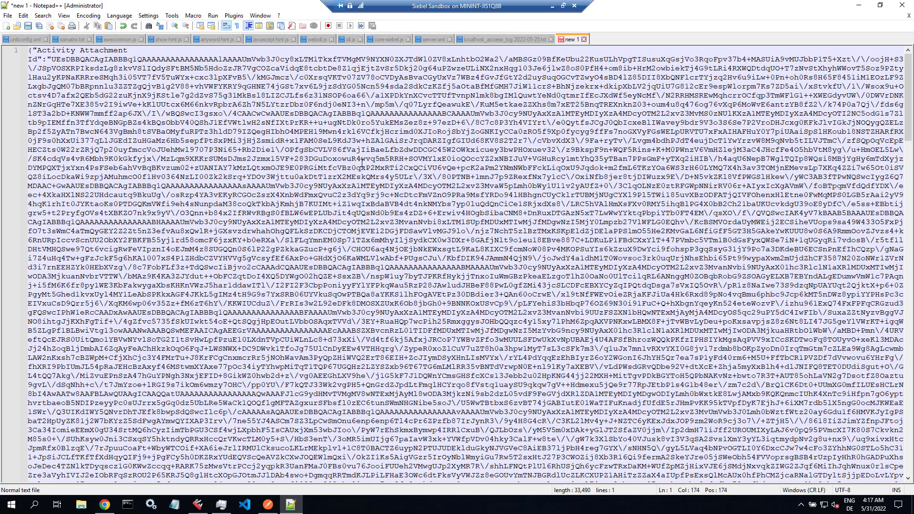
left_click_drag(908, 137, 909, 413)
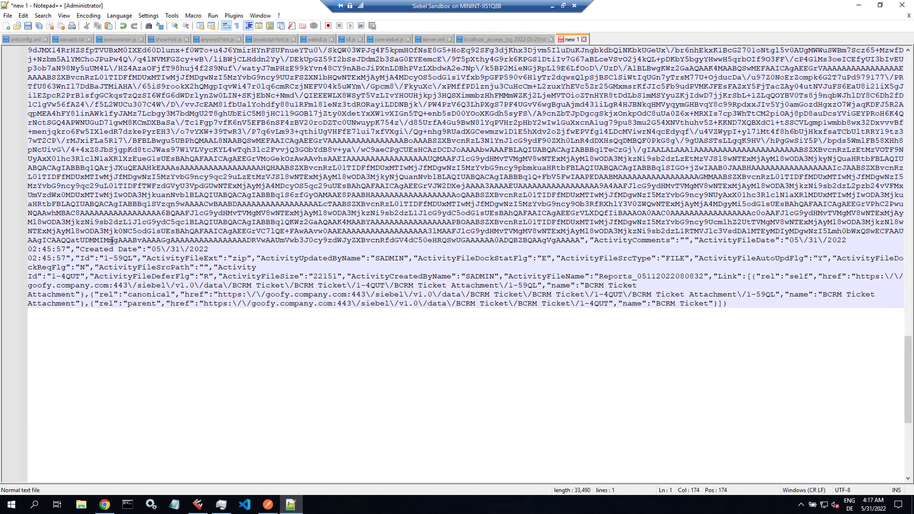
- Copy the Activity Attachment Id entry up to ActivityComments, then start another new document
left_click(112, 241)
key("End")
key("Left")
key("Left")
key("Left")
key("Left")
key("Left")
key("Left")
key("Left")
key("Left")
key("Left")
key("Left")
key("Left")
key("Left")
key("Left")
key("Left")
key("Left")
key("Left")
key("Left")
key("Left")
key("Left")
key("Left")
key("shift+Page_Up")
key("shift+Page_Up")
key("shift+Page_Up")
key("shift+Page_Up")
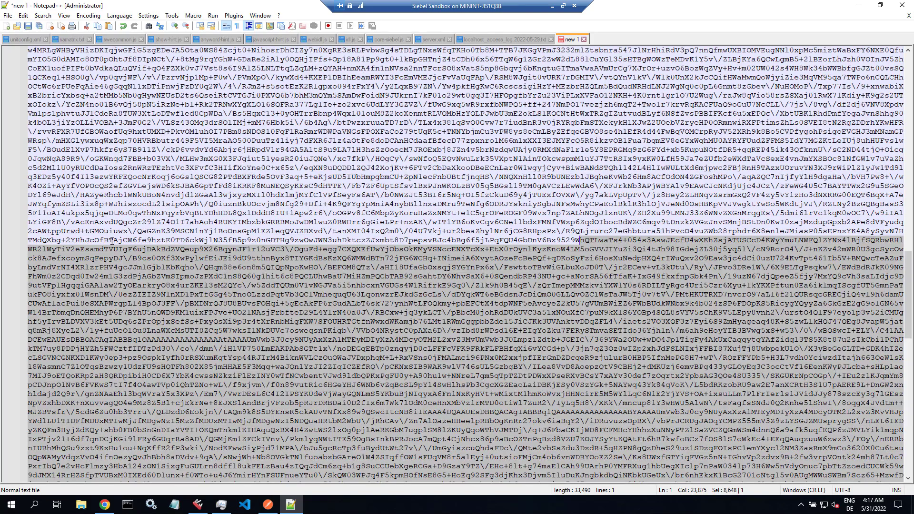
key("shift+Left")
key("shift+Left")
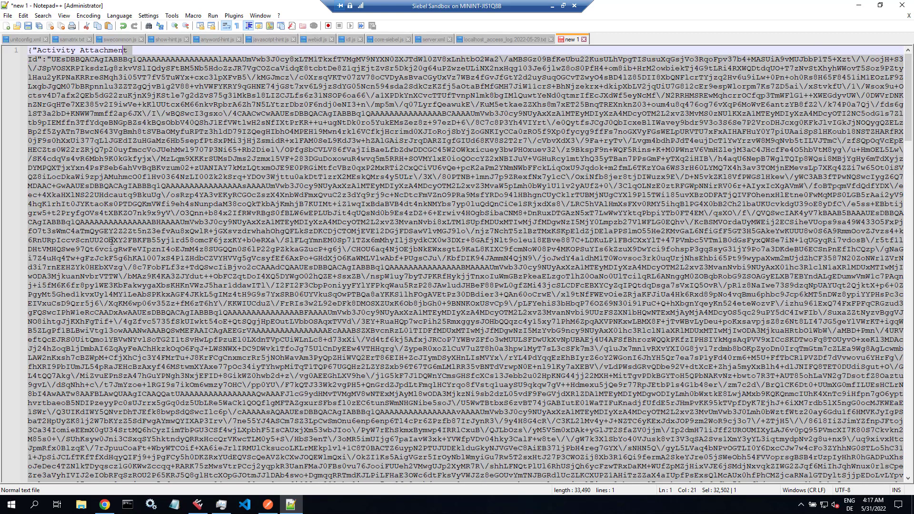
key("shift+Left")
key("shift+Left")
key("shift+Left")
key("shift+Left")
key("shift+Left")
key("shift+Left")
key("shift+Left")
key("shift+Left")
key("shift+Left")
key("shift+Left")
key("shift+Left")
key("shift+Left")
key("shift+Left")
key("shift+Left")
key("shift+Left")
key("shift+Left")
key("shift+Left")
key("shift+Left")
key("shift+Left")
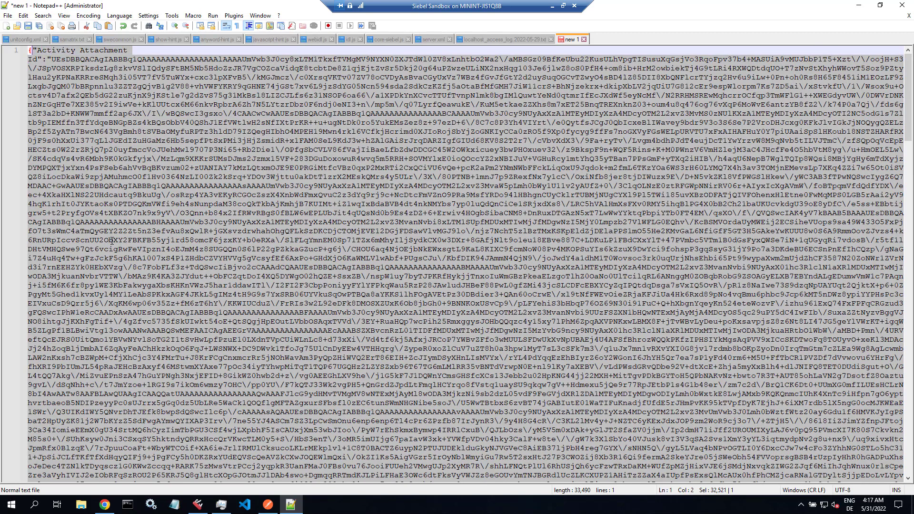
right_click(133, 92)
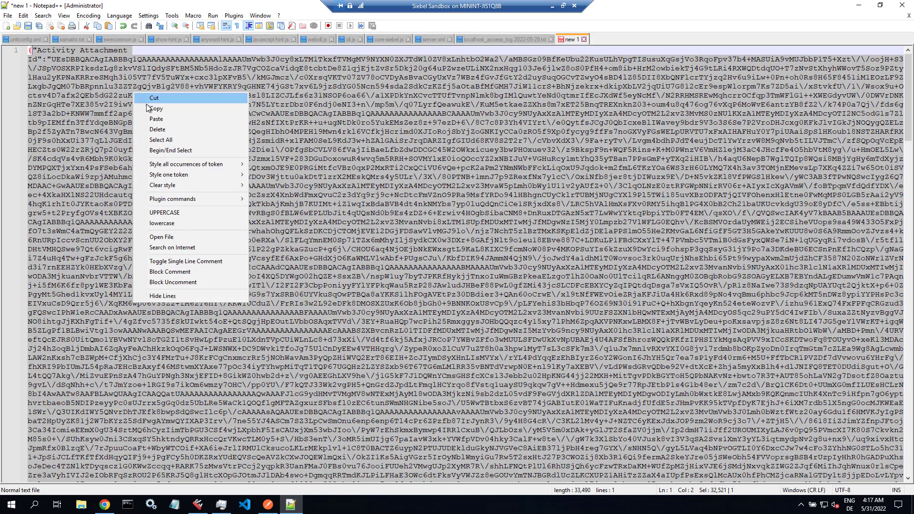
left_click(146, 108)
left_click(6, 26)
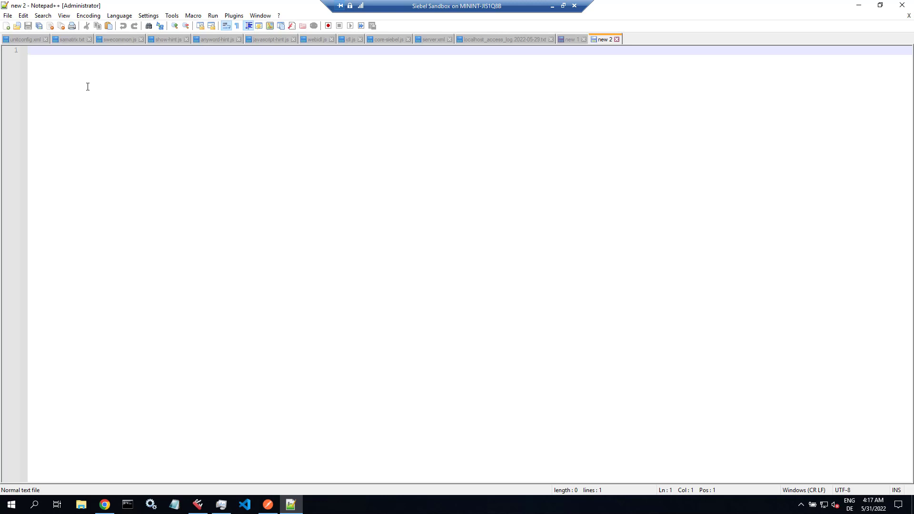
- Type '{' and '"BCRM Ticket Attachment":{' on separate lines, then open a quoted field on line 3
type("{")
key("Return")
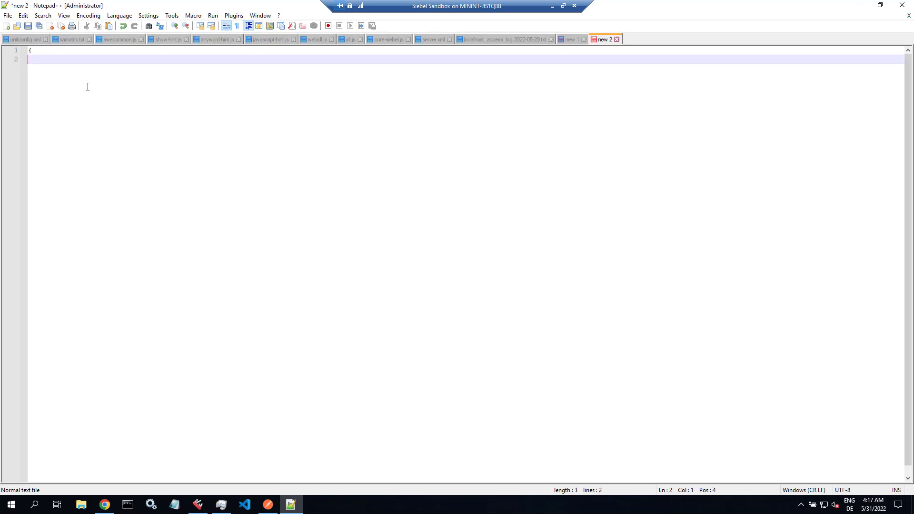
type("\"BCRM Ticket Attachment\":")
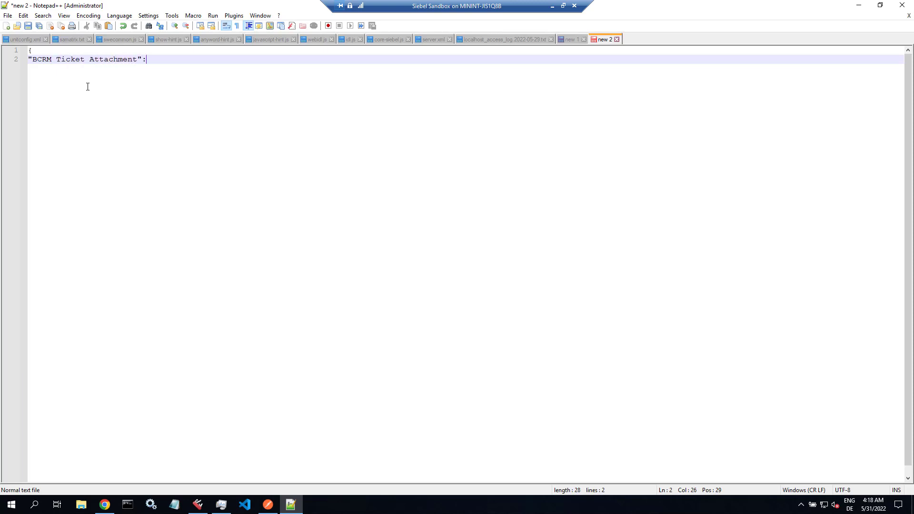
type("{")
key("Return")
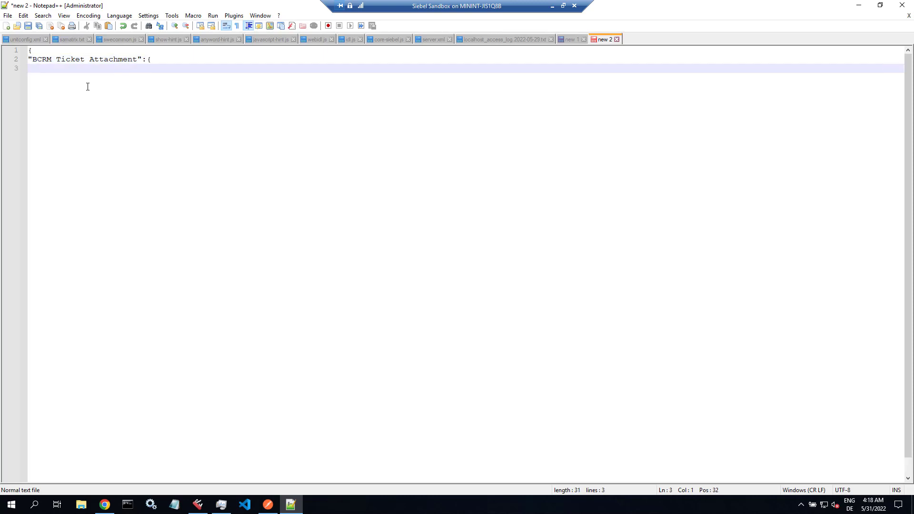
type("\"")
left_click(198, 504)
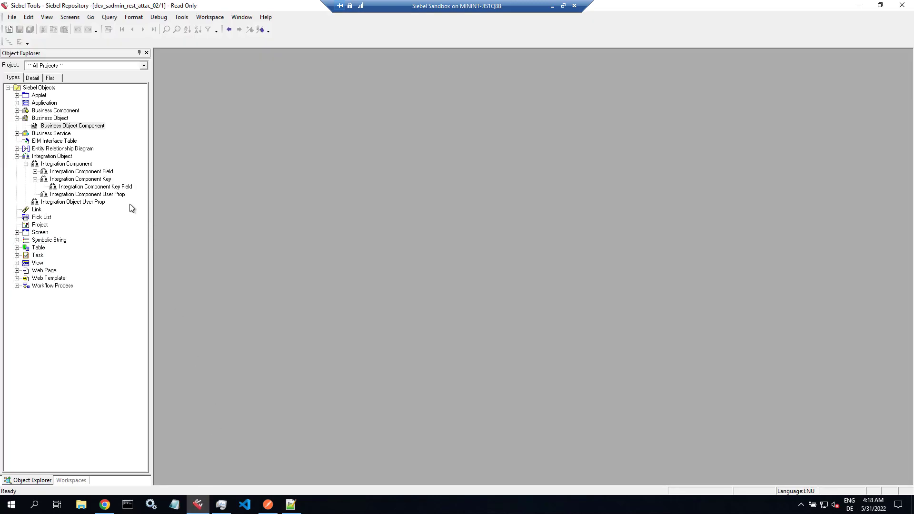
- Drill from business object BCRM Ticket into the BCRM Ticket Attachment fields to check ActivityFileName
left_click(56, 119)
left_click(59, 126)
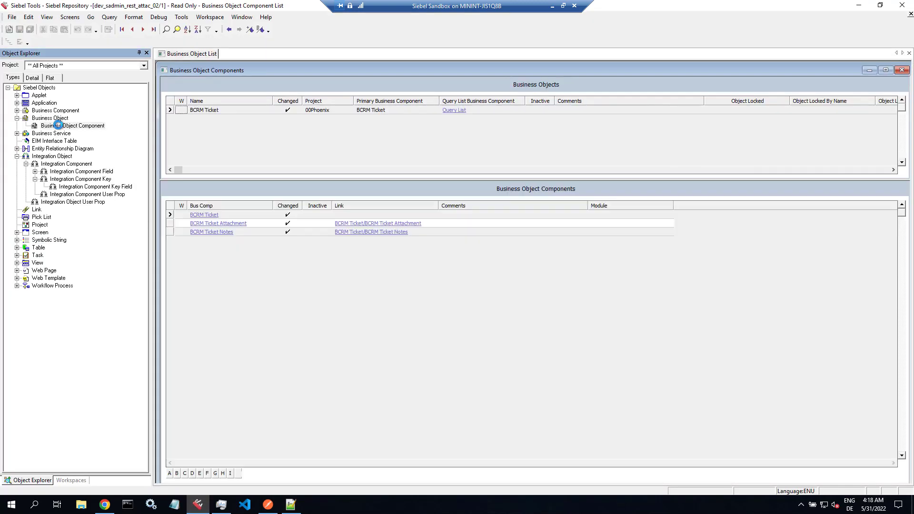
left_click(235, 224)
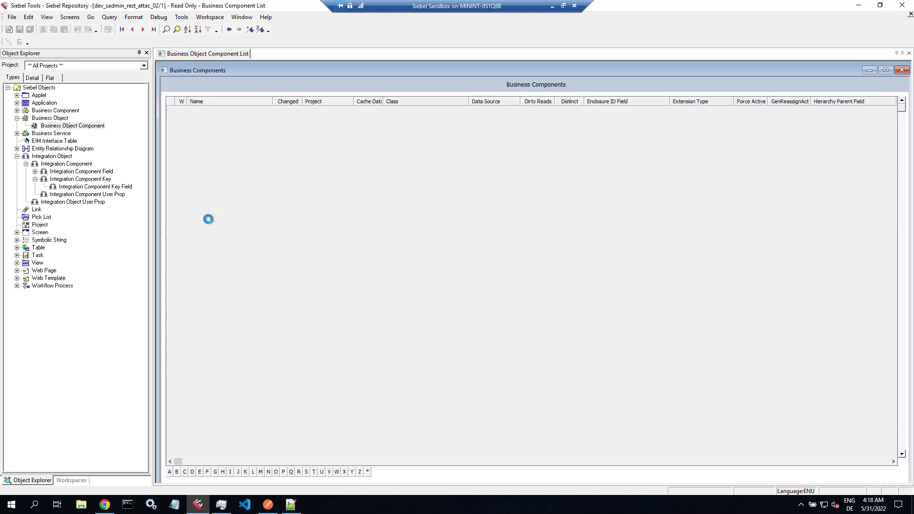
left_click(17, 110)
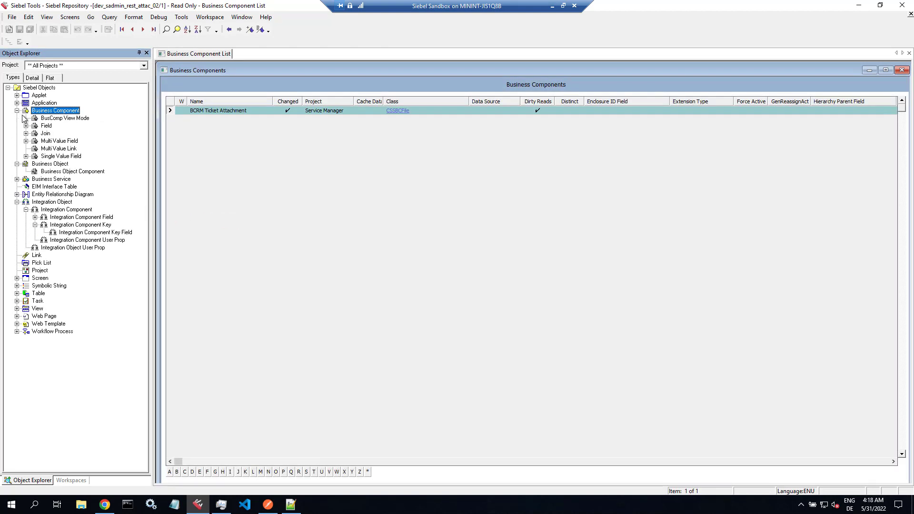
left_click(47, 124)
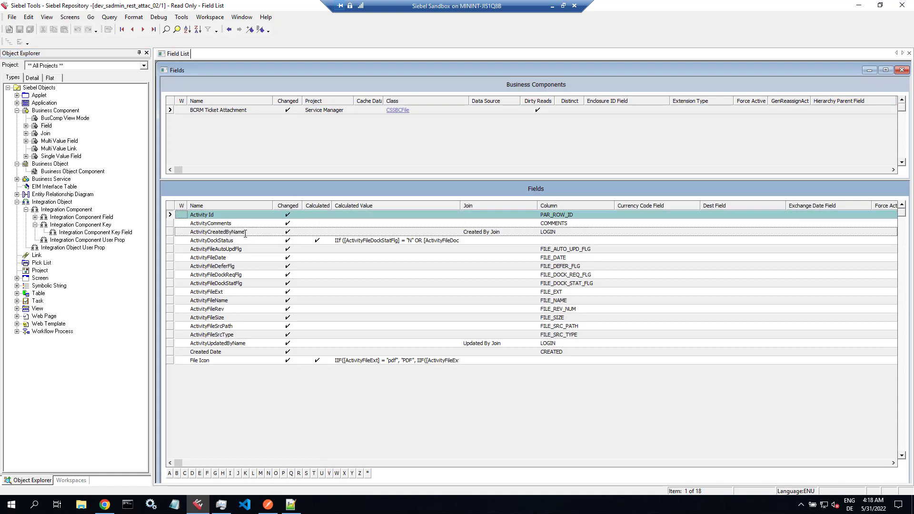
left_click(236, 303)
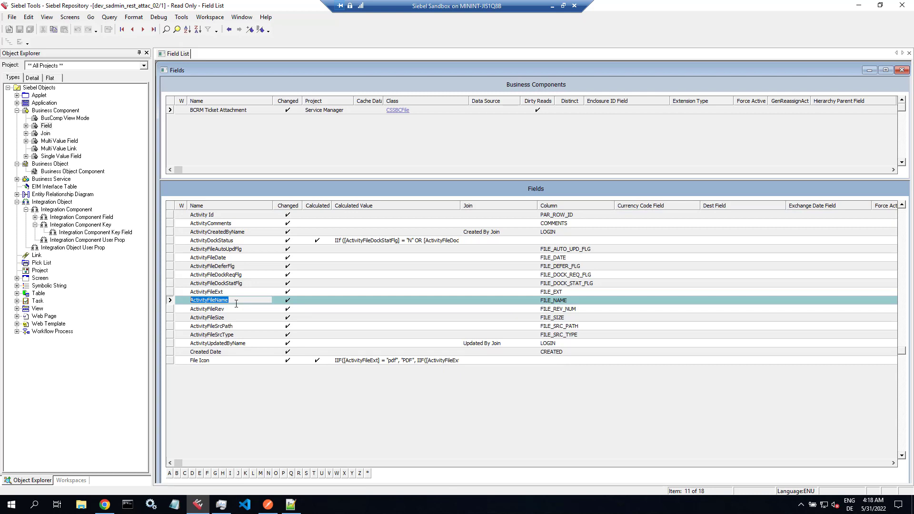
left_click(290, 504)
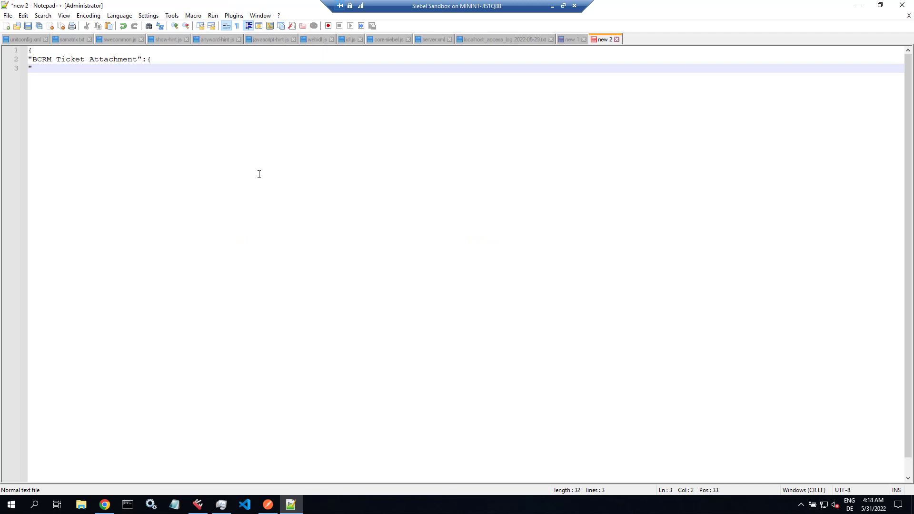
- Add the line '"ActivityFileName":"BigArchive",' and check the ActivityFileExt field name in Siebel Tools
type("ActivityFileName\":\"BigArchi")
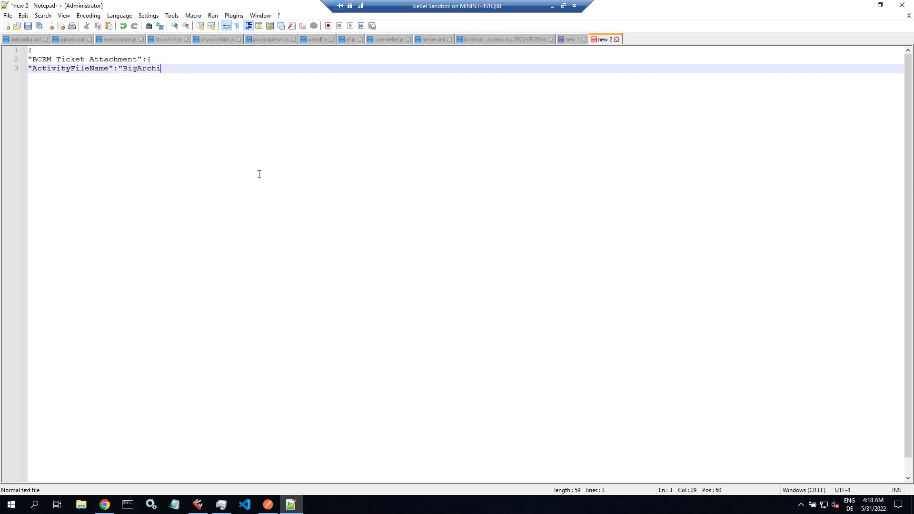
type("ve\",")
key("Return")
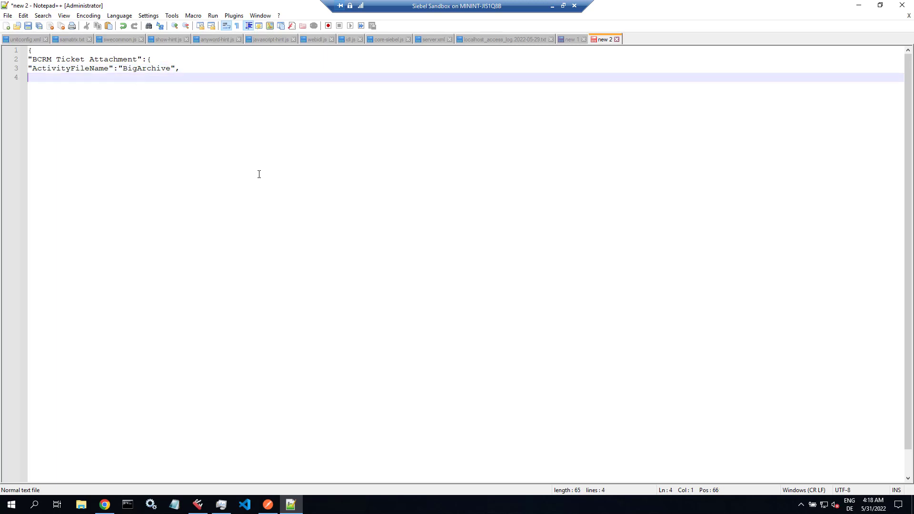
key("alt+Tab")
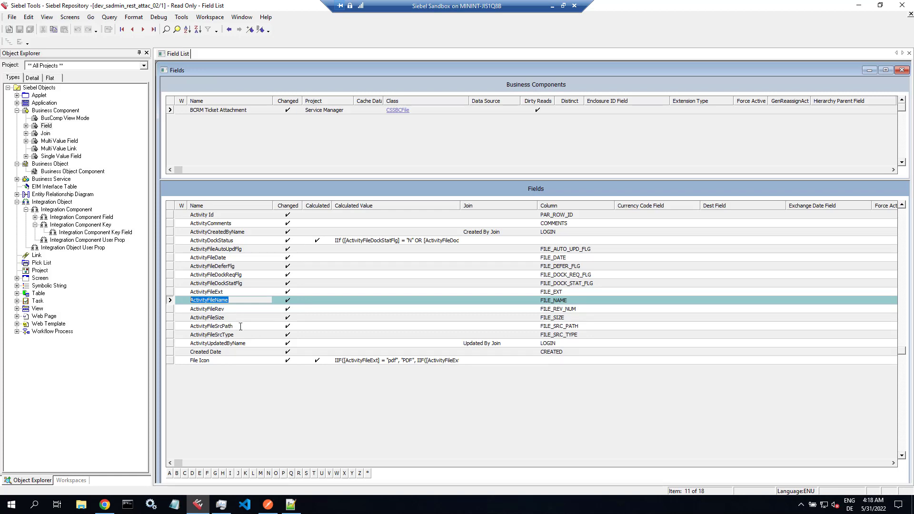
left_click(242, 292)
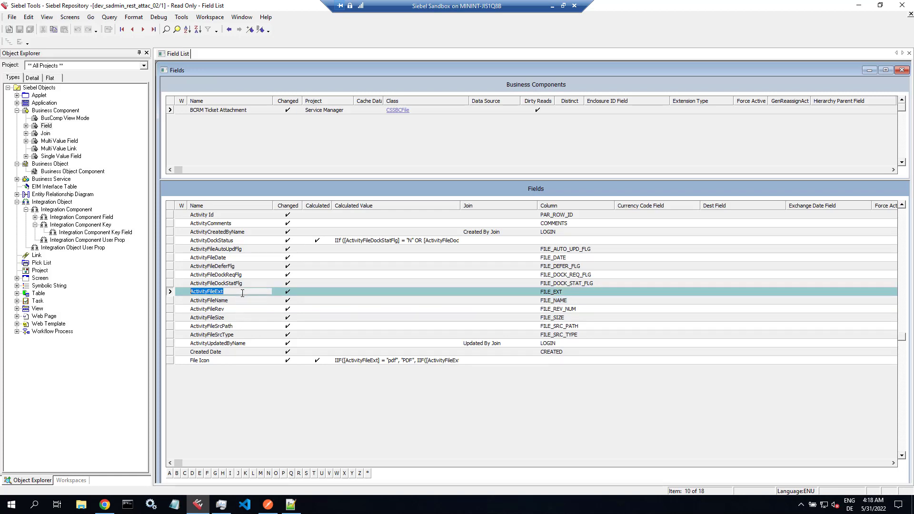
left_click(289, 505)
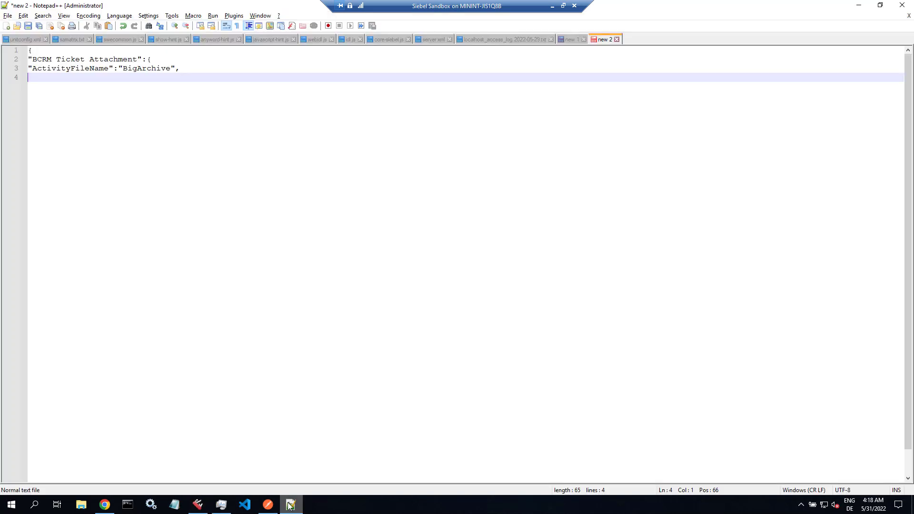
- Add '"ActivityFileExt":"zip",' and paste the copied Activity Attachment Id base64 data below it
type("\"Activit")
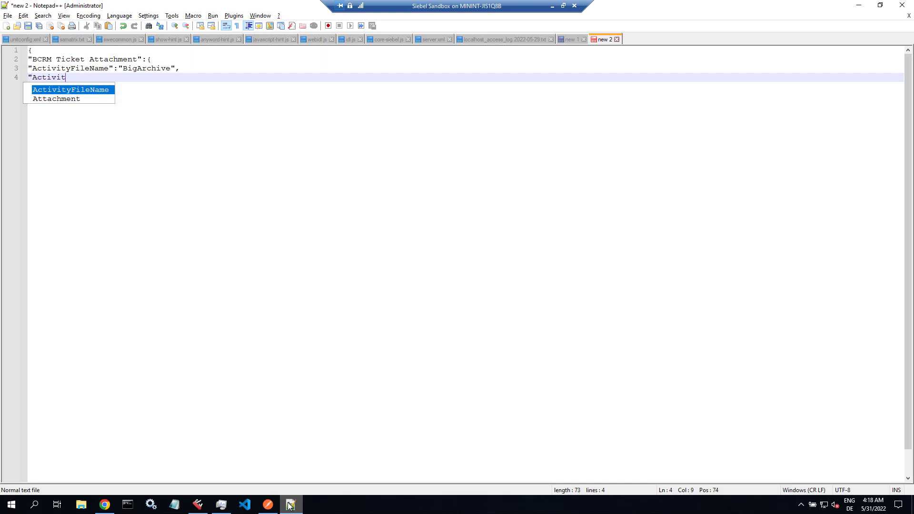
type("yFile\"")
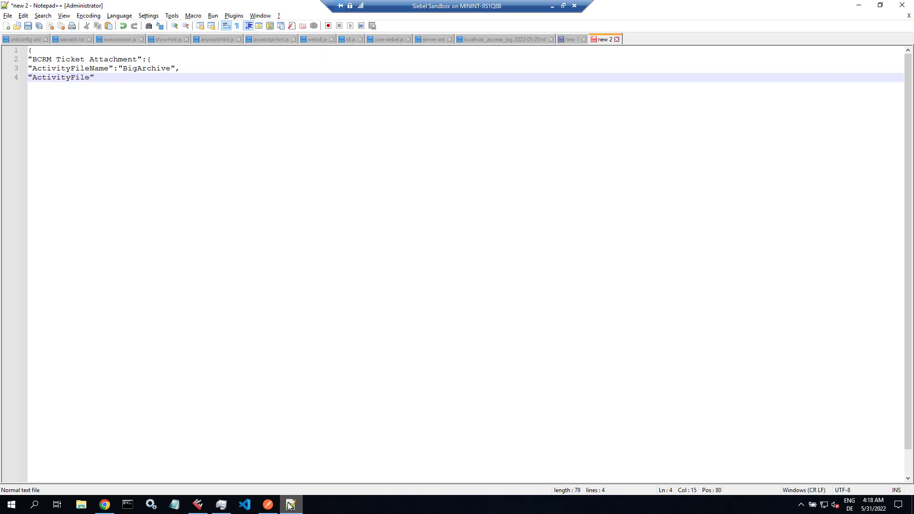
key("Left")
type("Ext")
key("Right")
type(":\"zip")
key("BackSpace")
key("BackSpace")
type("ip\",")
key("Return")
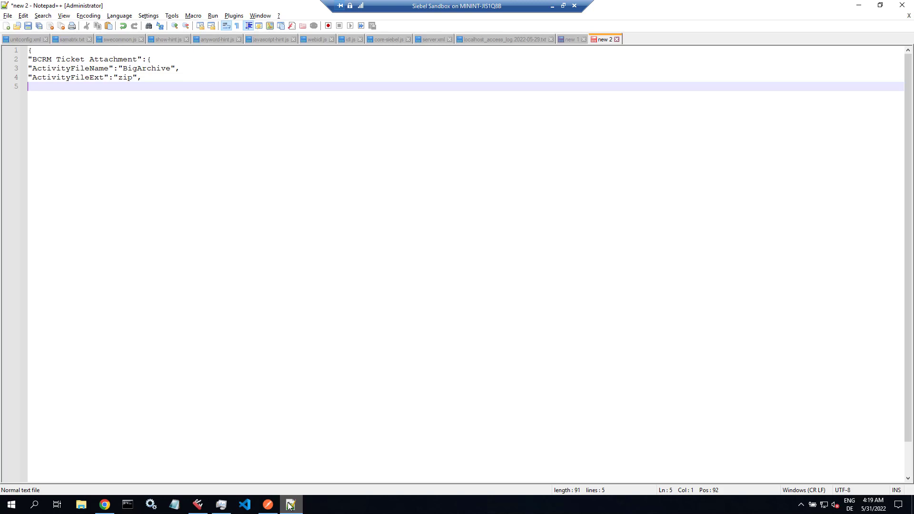
key("ctrl+v")
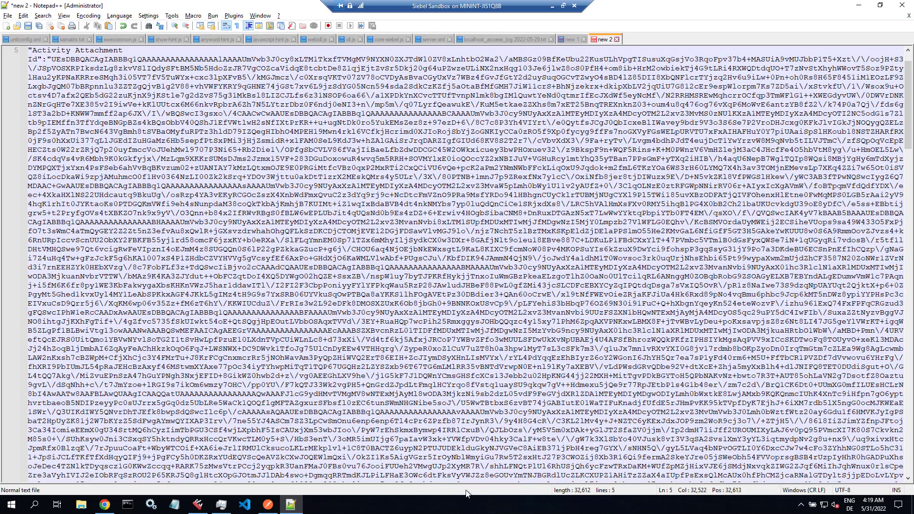
- Close the base64 string with a quote and add the two closing braces
left_click_drag(908, 110, 911, 424)
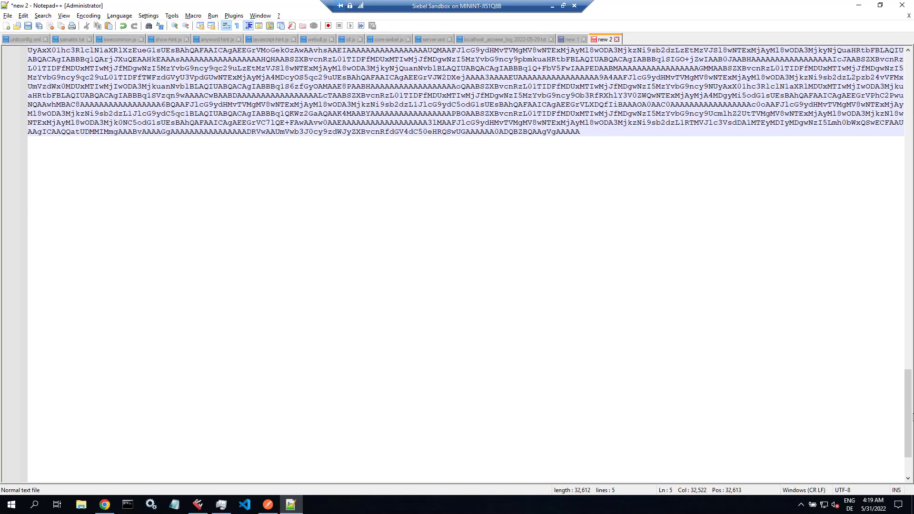
type("\"")
key("Return")
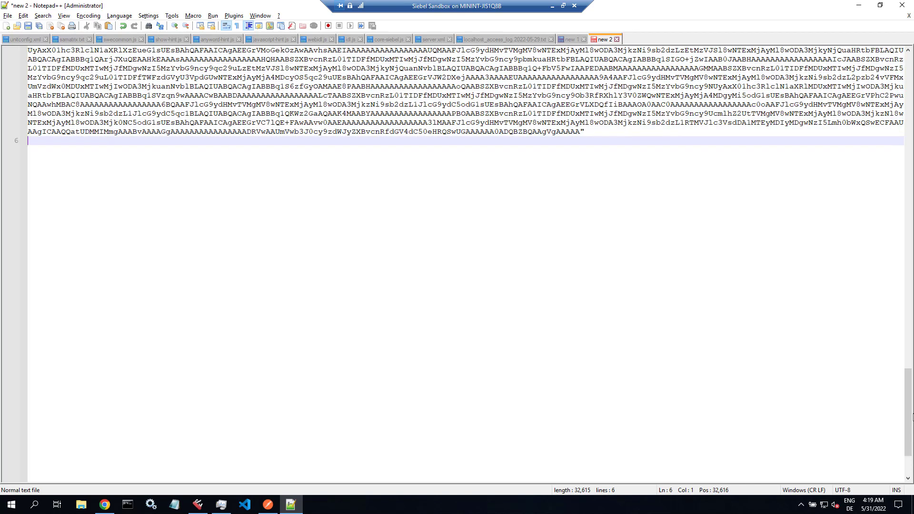
type("}")
key("Return")
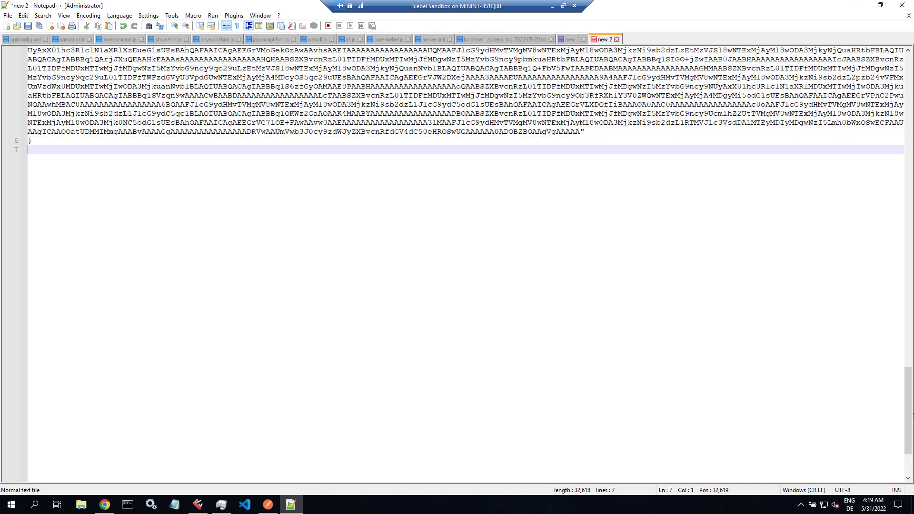
type("}")
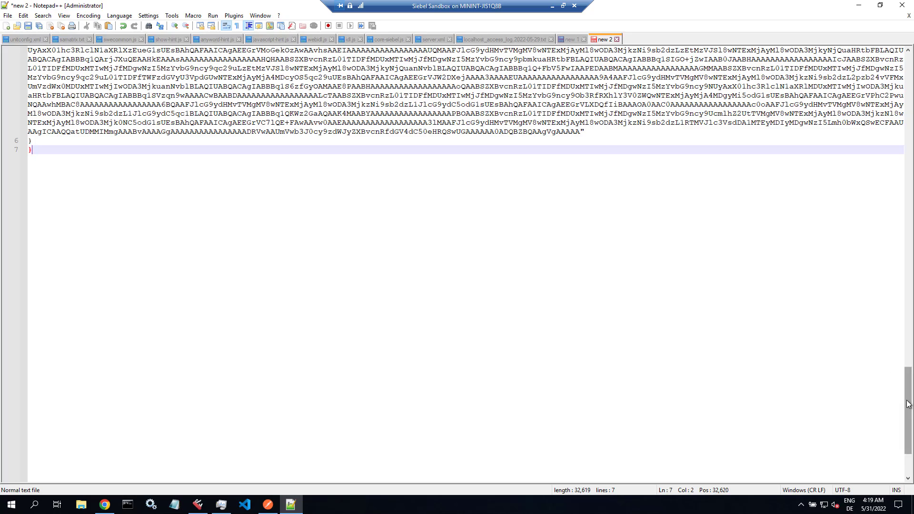
- Delete the stray space between 'Attachment' and 'Id' in the key name
left_click_drag(909, 406, 897, 61)
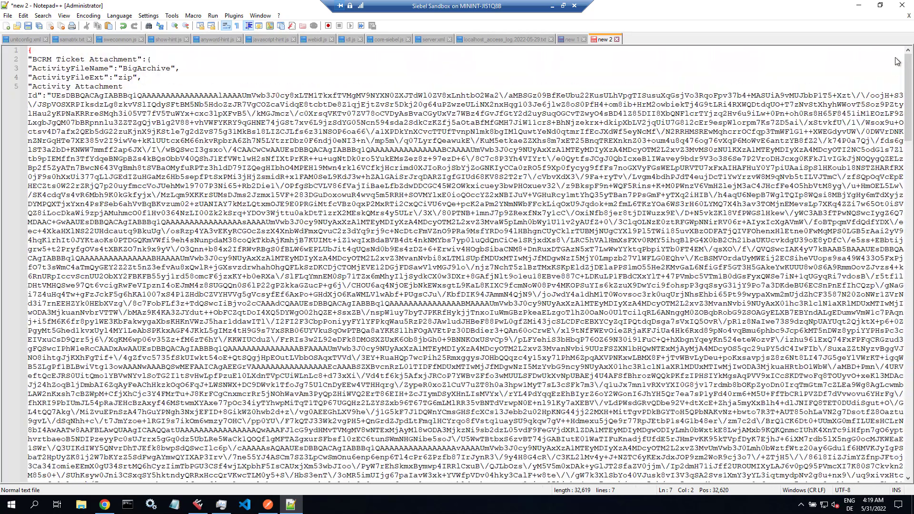
left_click(137, 87, "shift")
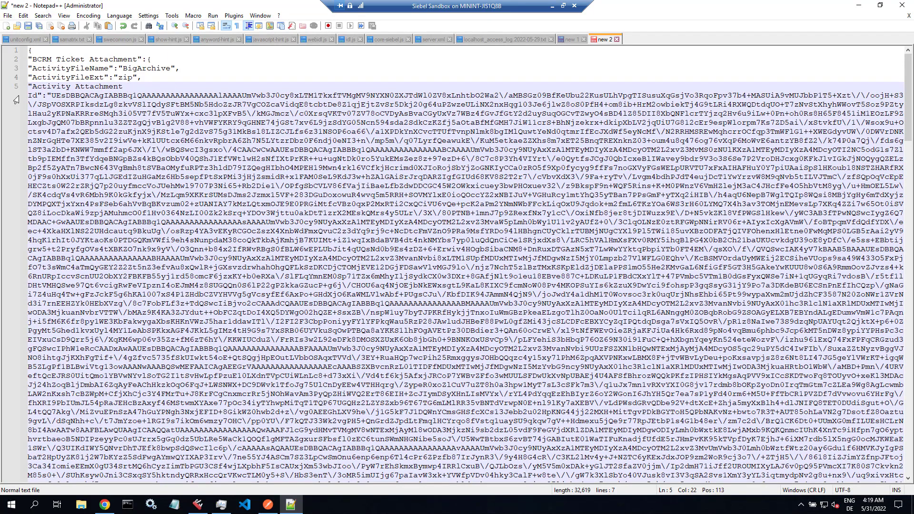
left_click(31, 95, "shift")
key("BackSpace")
- Save the draft in Documents as test_attachment_upload.json with file type All types (*.*)
key("ctrl+s")
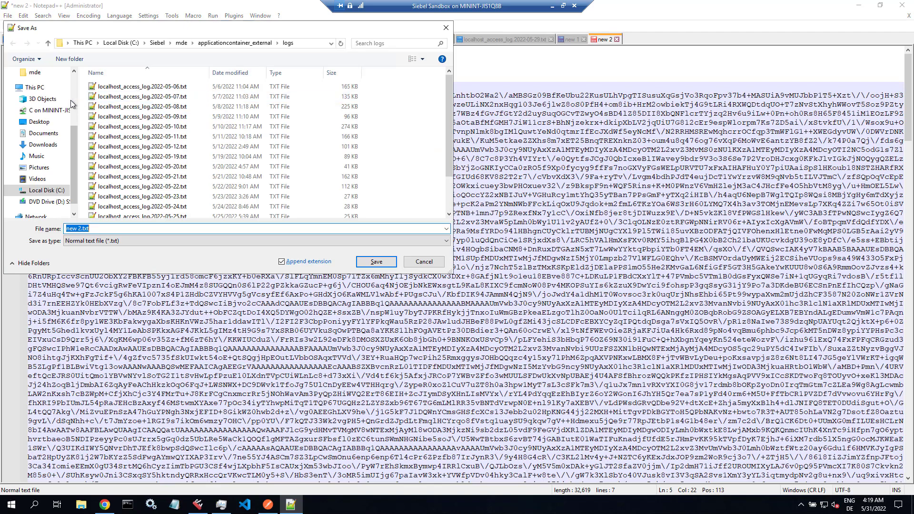
scroll(43, 102, "up", 2)
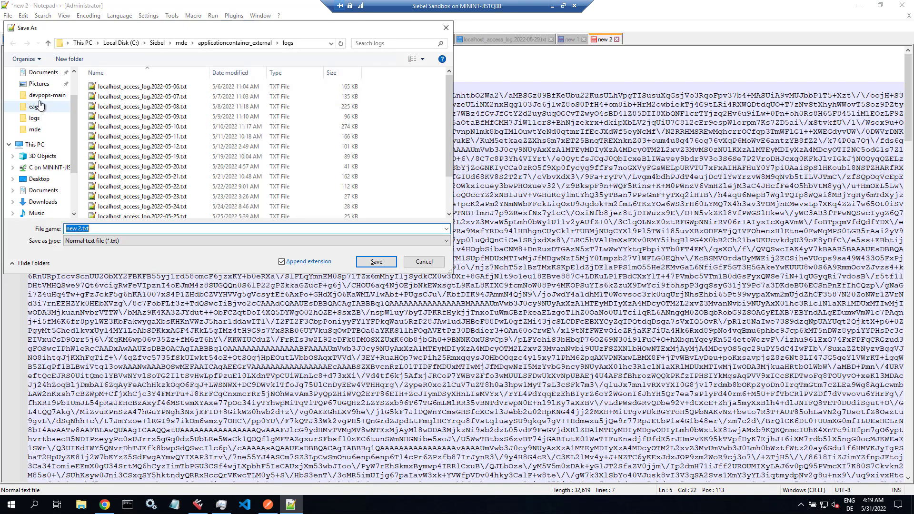
left_click(41, 73)
left_click(111, 230)
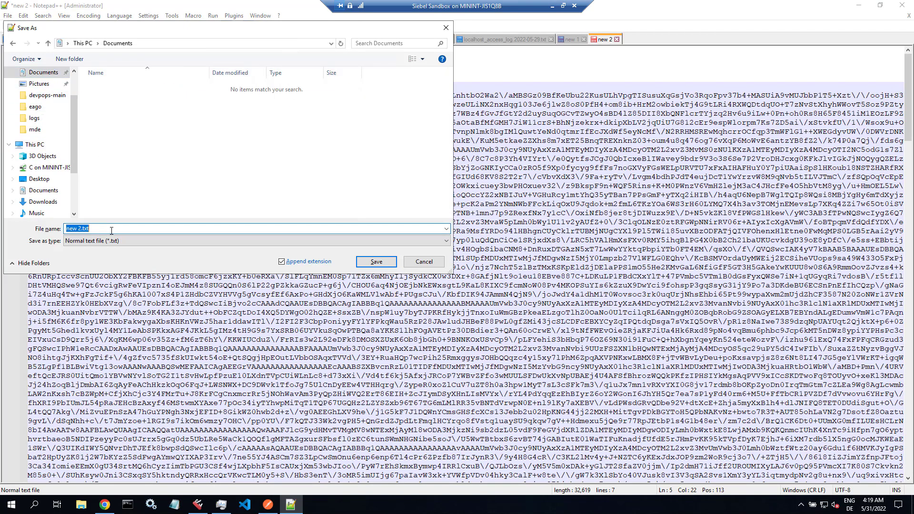
type("test_attachment_upload.json")
left_click(244, 241)
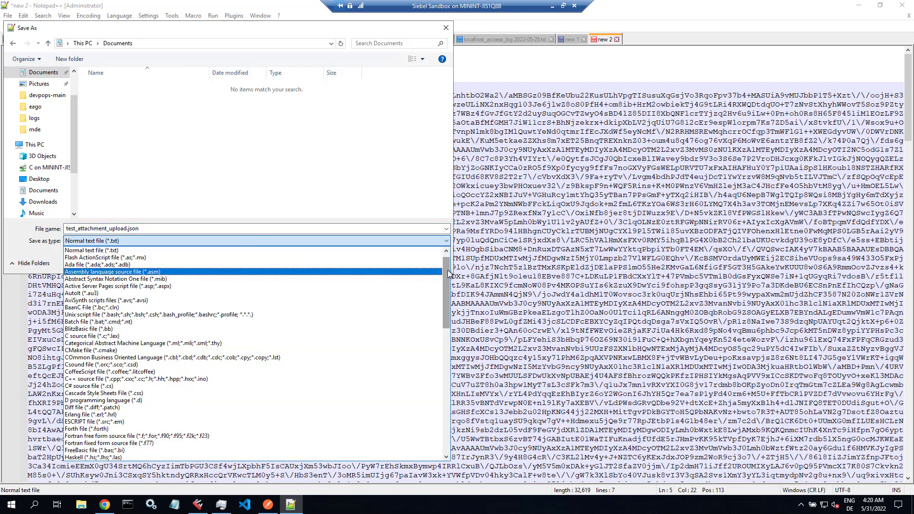
left_click(217, 251)
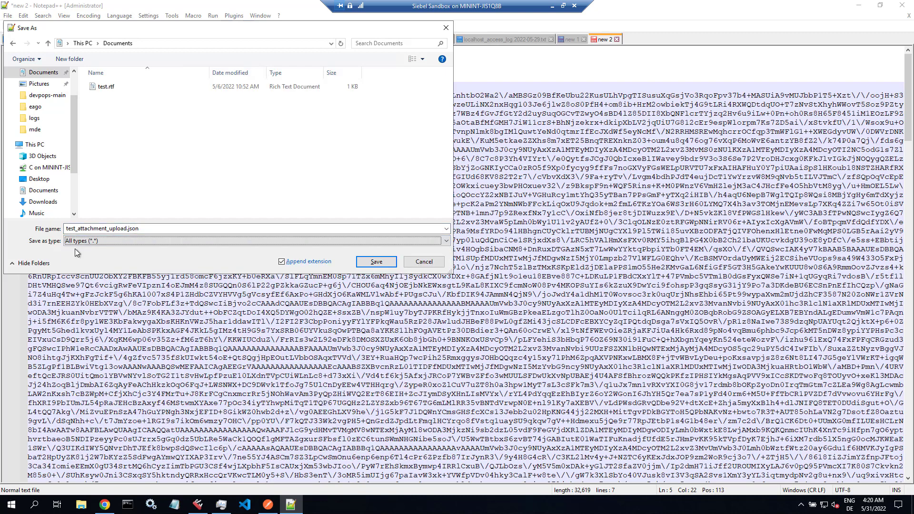
left_click(376, 262)
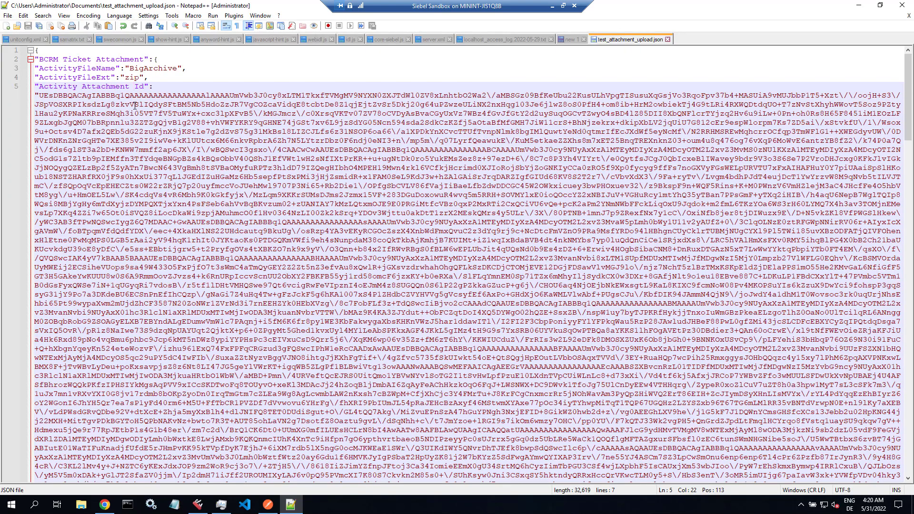
- Select and copy the entire attachment JSON in Notepad++
left_click(193, 79)
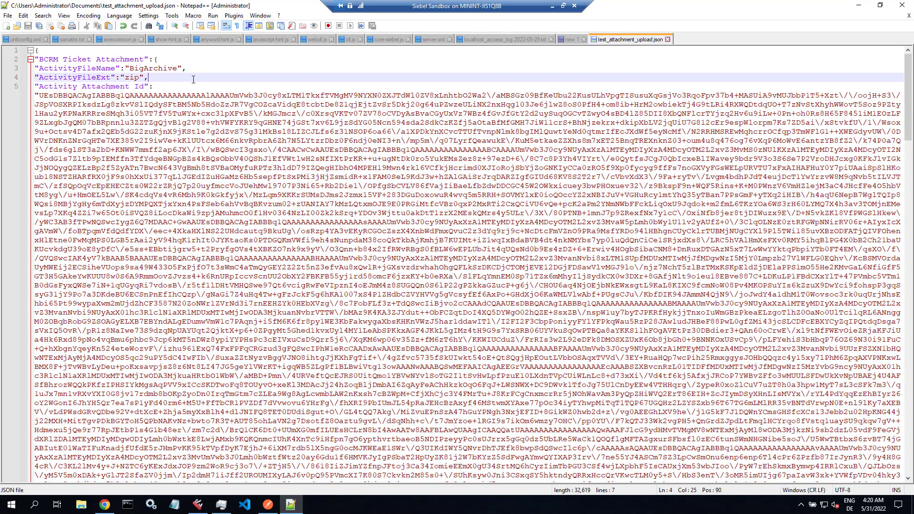
key("ctrl+a")
right_click(145, 124)
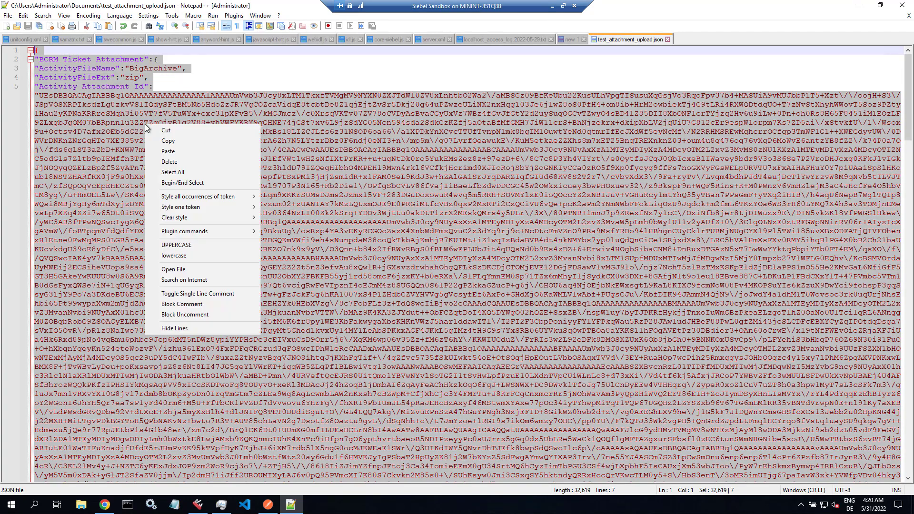
left_click(170, 139)
- Change the Postman request method from GET to PUT
left_click(268, 505)
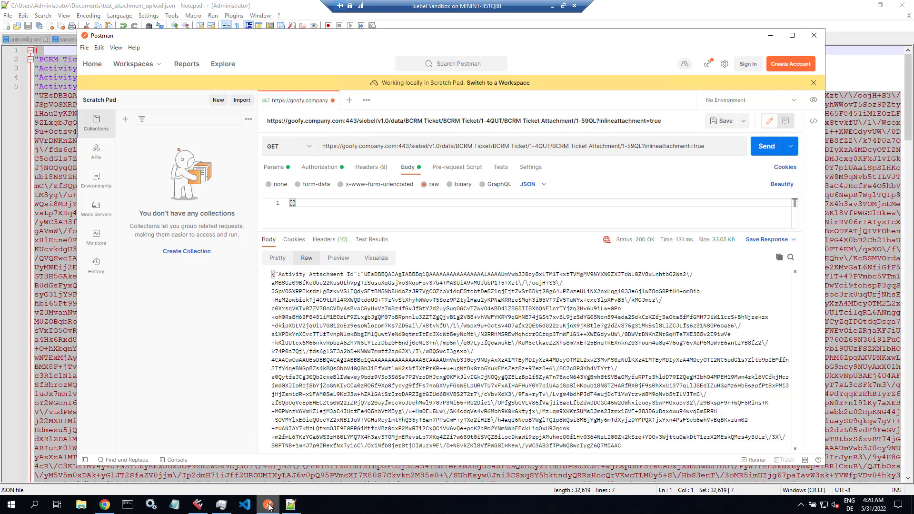
left_click(290, 146)
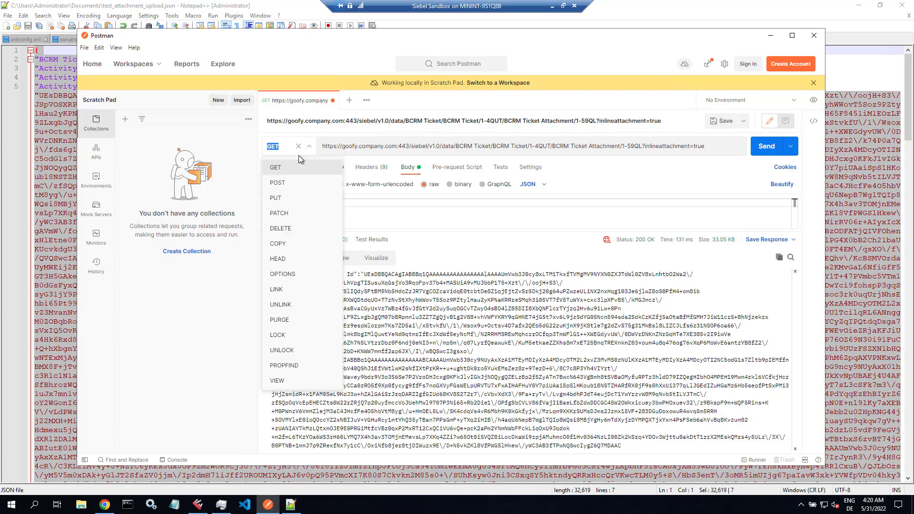
left_click(285, 197)
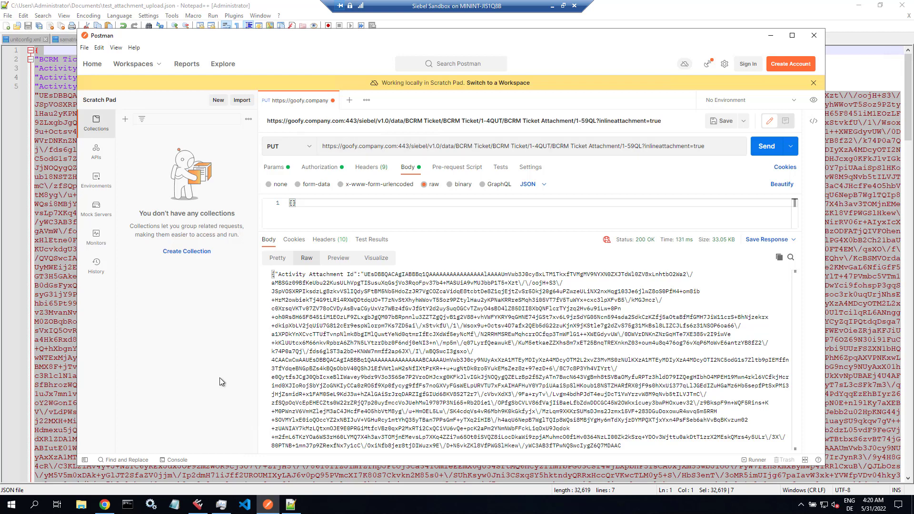
left_click(107, 508)
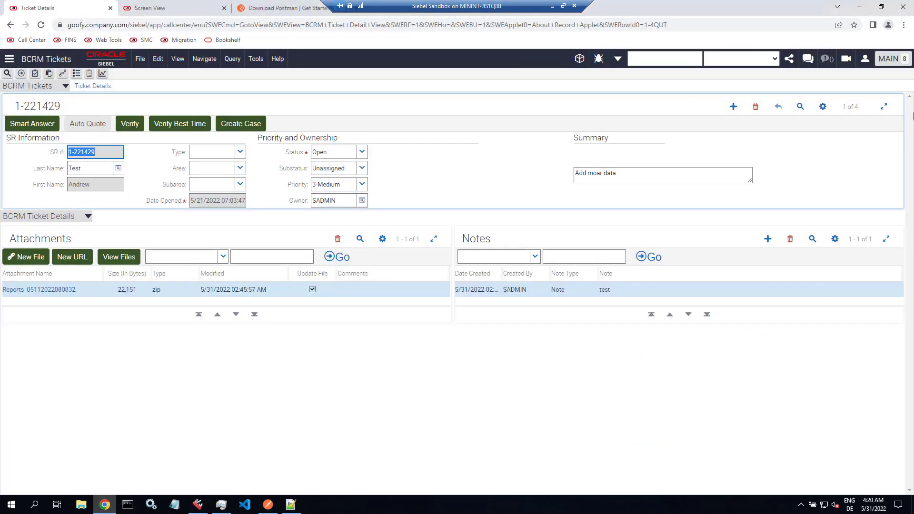
- Go to the next ticket, 1-221437, and copy its row id 1-4QV1 from About Record
key("ctrl+Down")
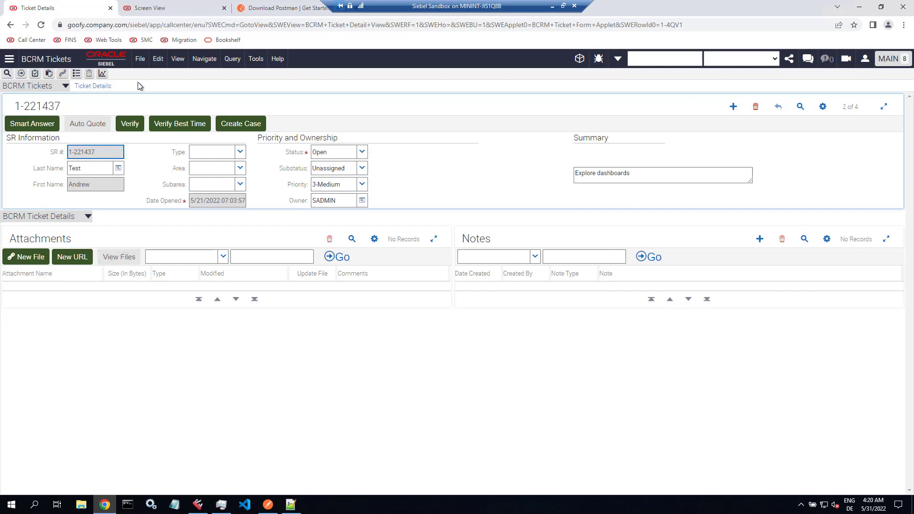
left_click(278, 59)
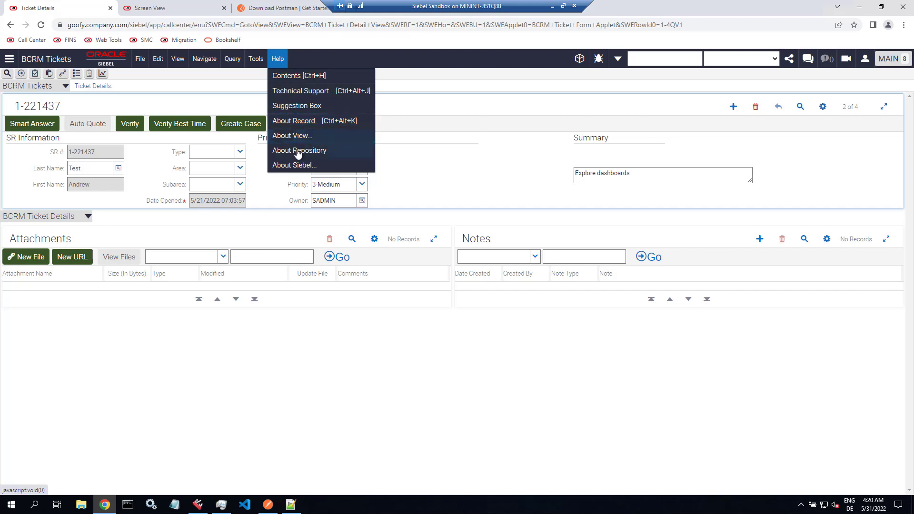
left_click(304, 121)
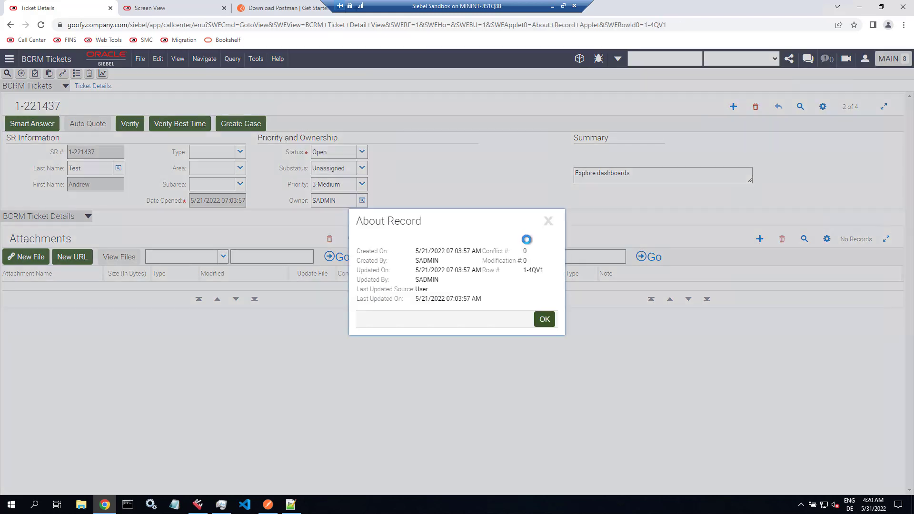
left_click_drag(524, 269, 544, 270)
right_click(542, 270)
left_click(553, 279)
left_click(291, 504)
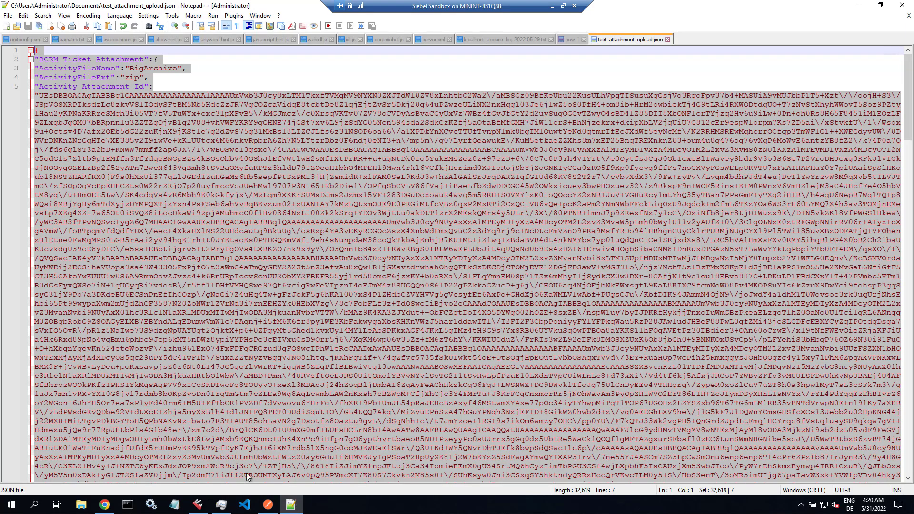
- Replace the old ticket and attachment path in the PUT URL with 1-4QV1
left_click(268, 504)
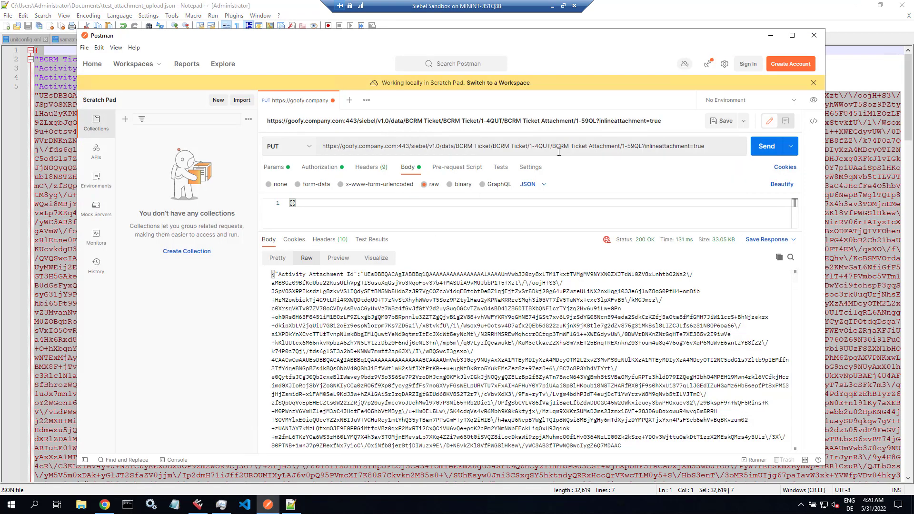
left_click(555, 147)
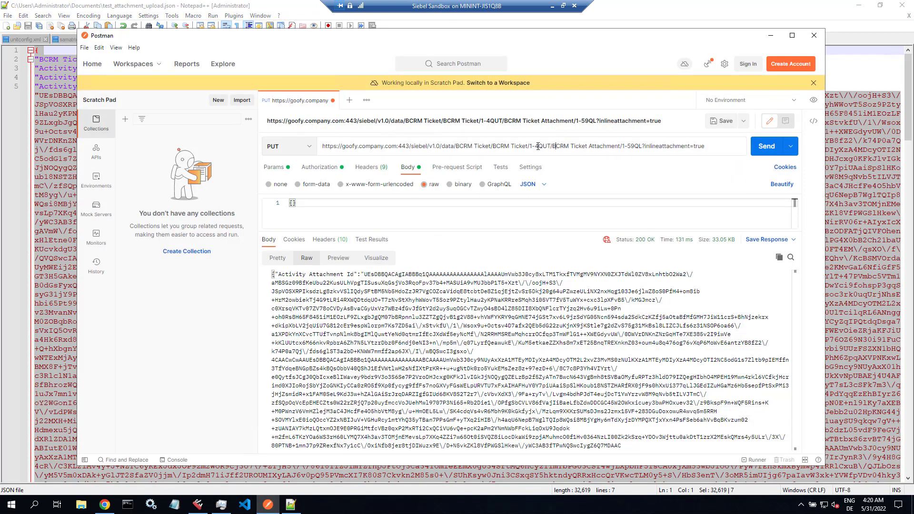
left_click_drag(531, 147, 711, 147)
key("BackSpace")
key("BackSpace")
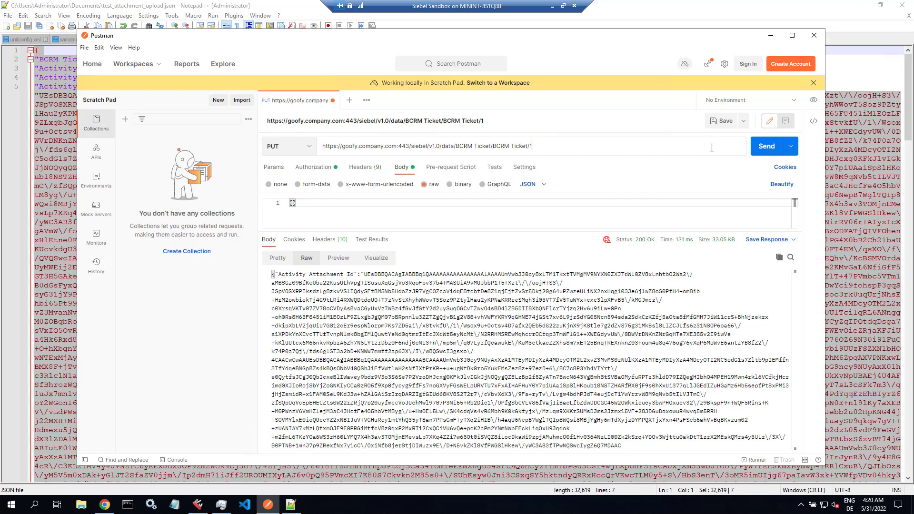
key("ctrl+v")
- Copy the whole BCRM Ticket Attachment JSON from test_attachment_upload.json
left_click(47, 50)
key("ctrl+a")
right_click(61, 97)
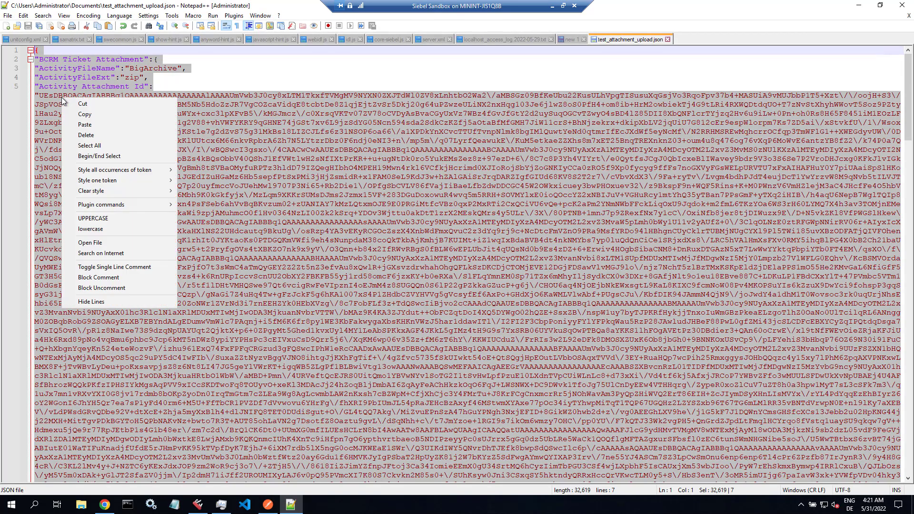
left_click(74, 114)
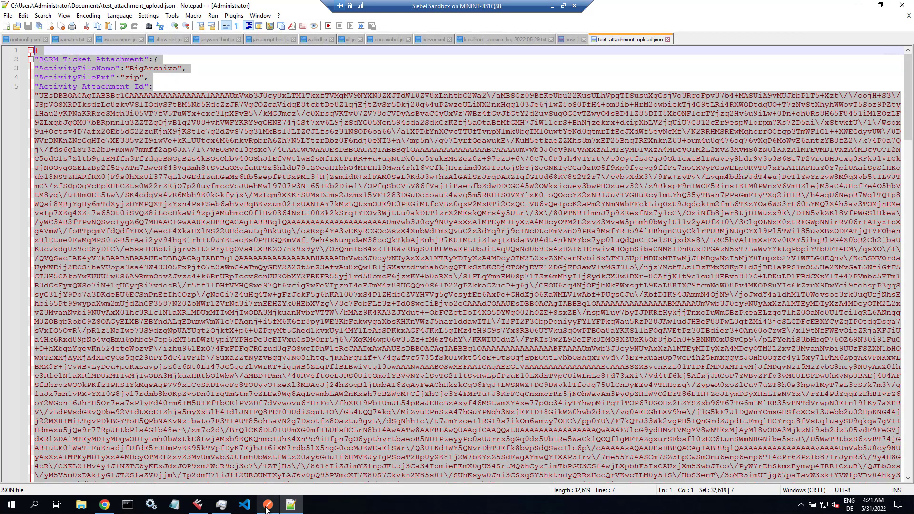
left_click(267, 506)
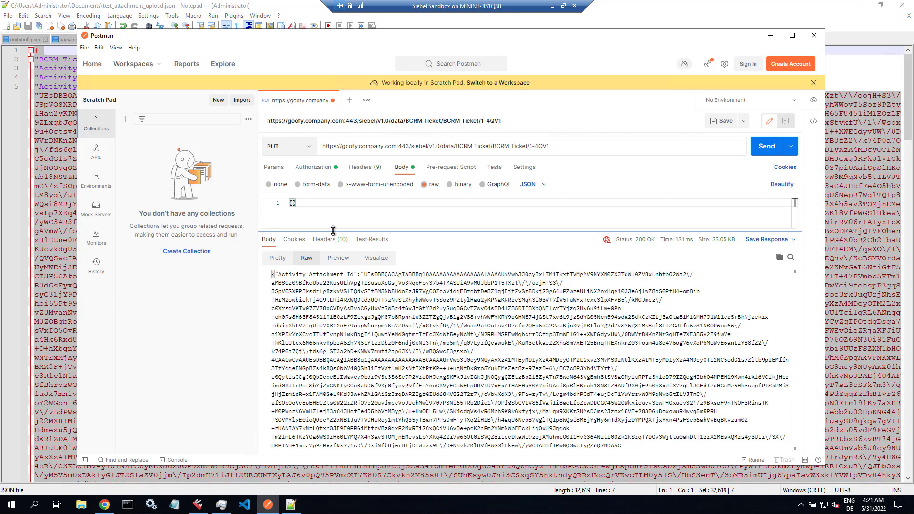
- Paste the attachment JSON into the PUT request body and beautify it
left_click_drag(333, 230, 347, 378)
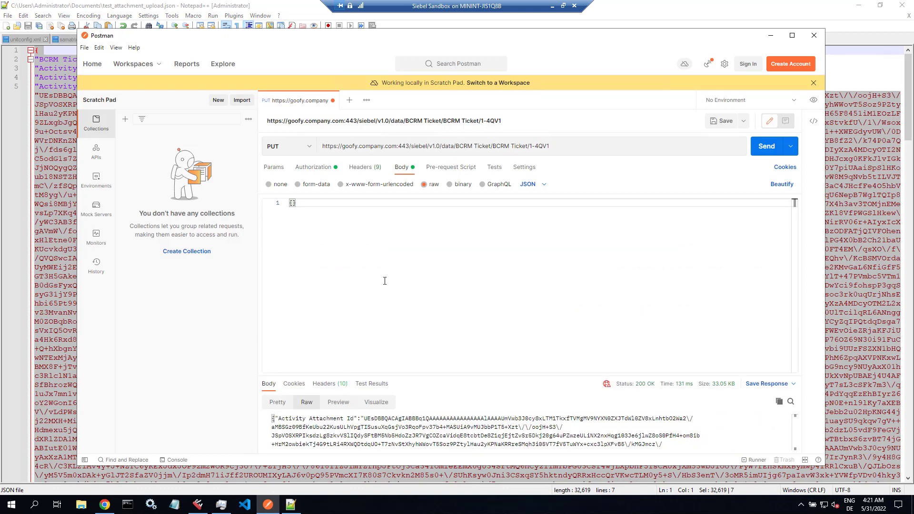
key("ctrl+a")
key("ctrl+v")
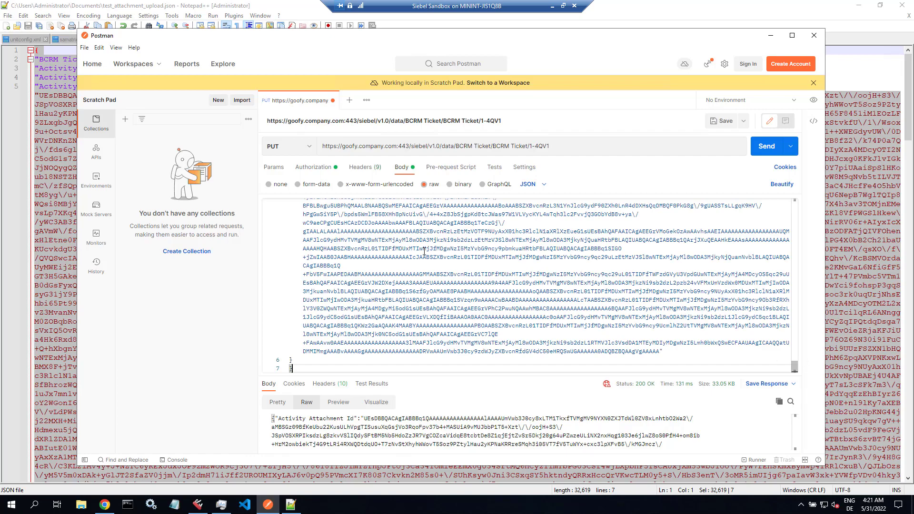
left_click(786, 184)
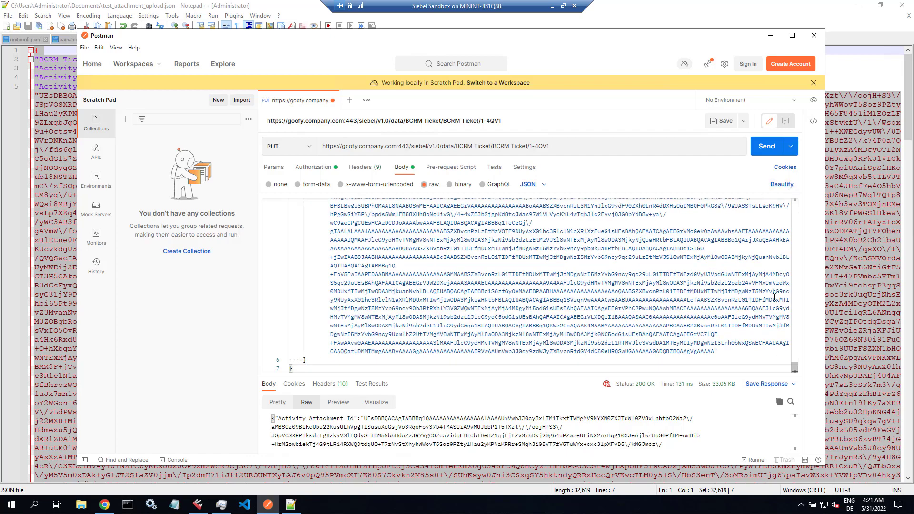
left_click_drag(794, 366, 800, 196)
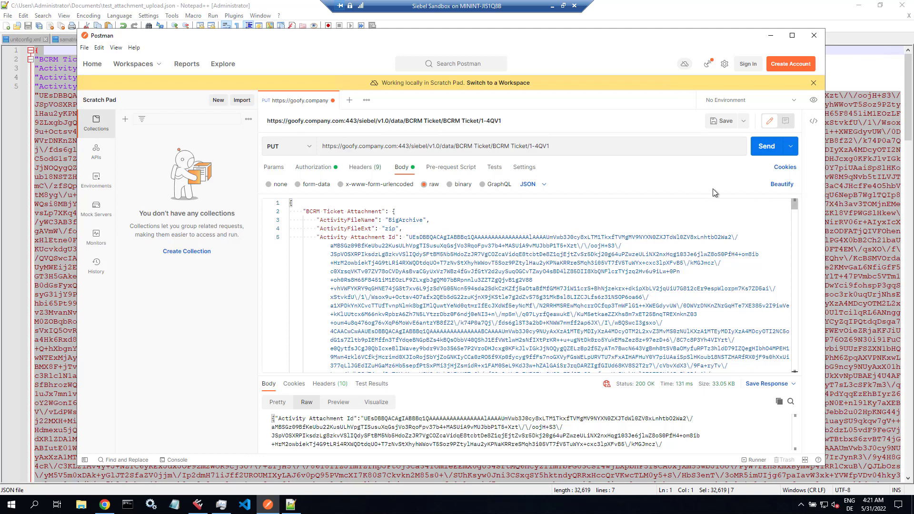
- Send the PUT request and view the 200 OK response, attachment 1-549N, as Pretty JSON
left_click(765, 152)
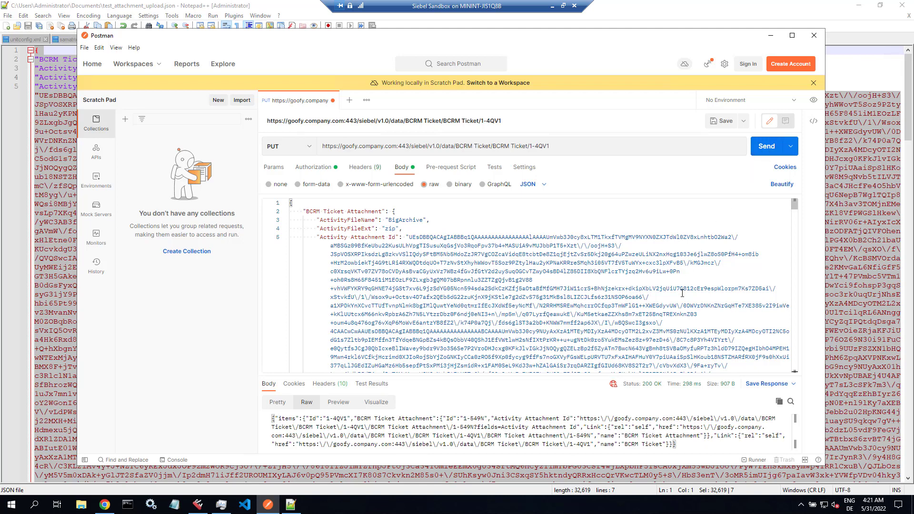
left_click_drag(637, 375, 638, 253)
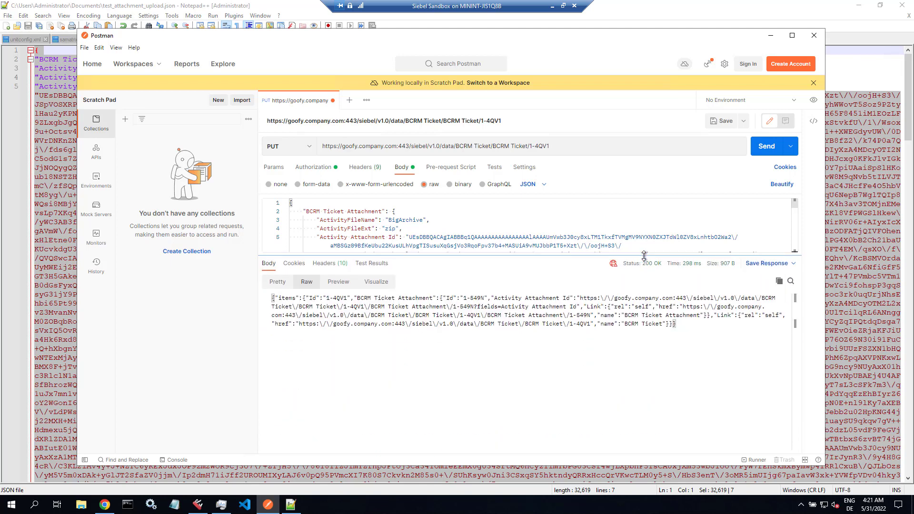
left_click(278, 283)
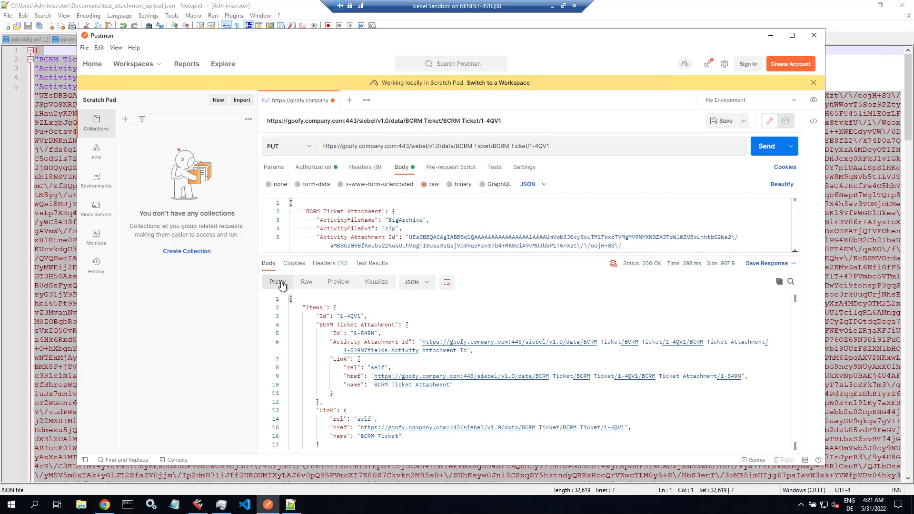
left_click(105, 504)
- Query the ticket's attachments to list BigArchive (22,151 bytes) and download BigArchive.zip
left_click(544, 318)
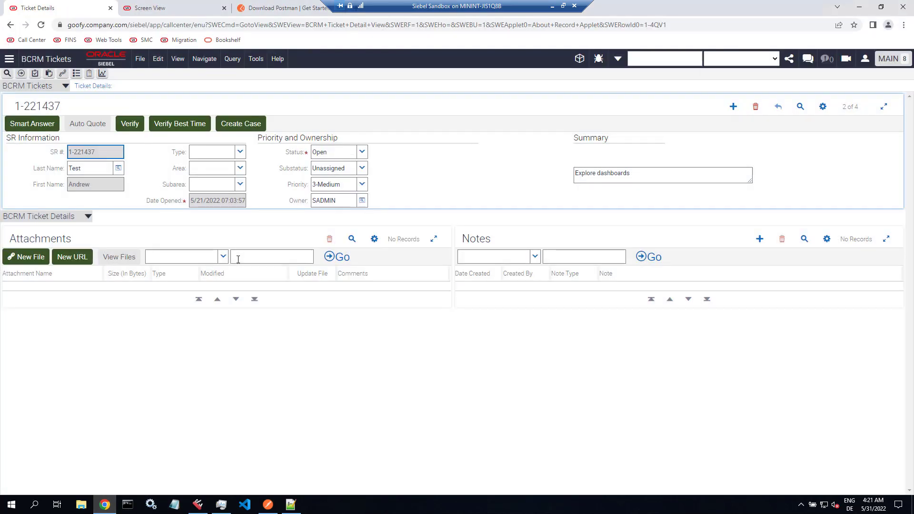
left_click(293, 240)
left_click(348, 239)
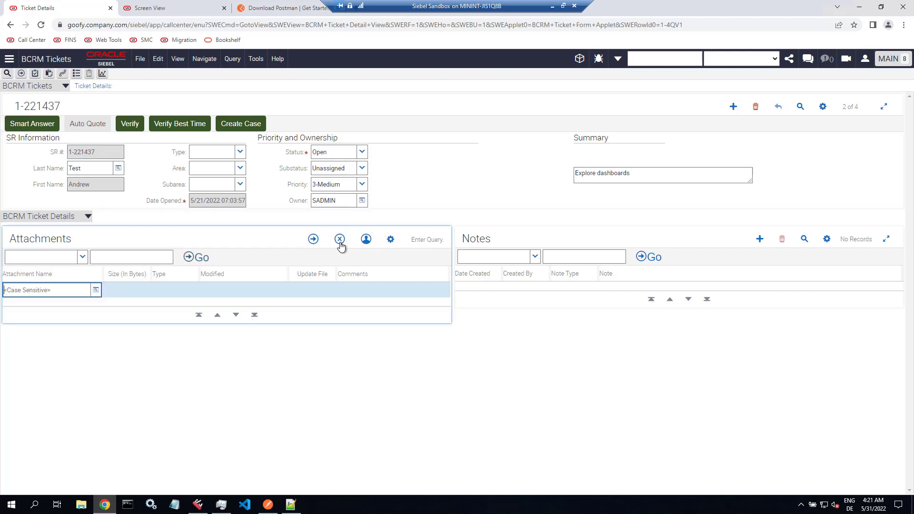
left_click(313, 239)
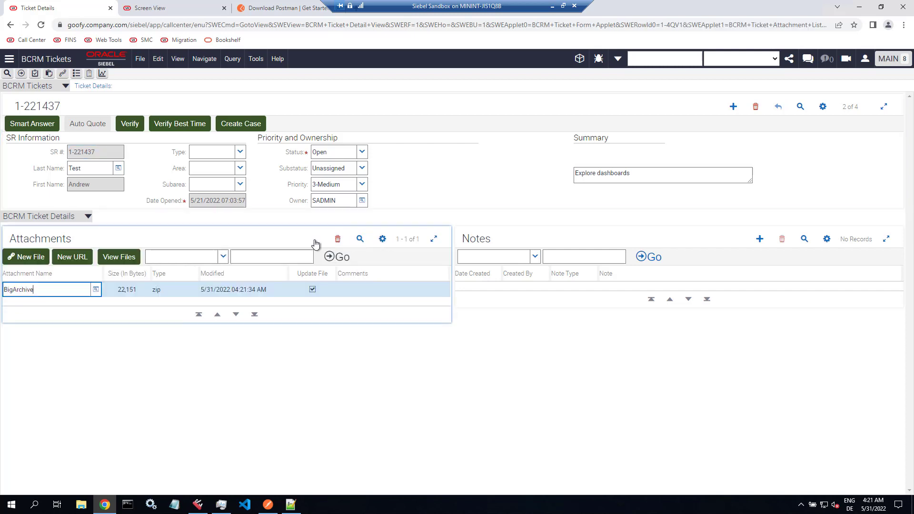
left_click(149, 393)
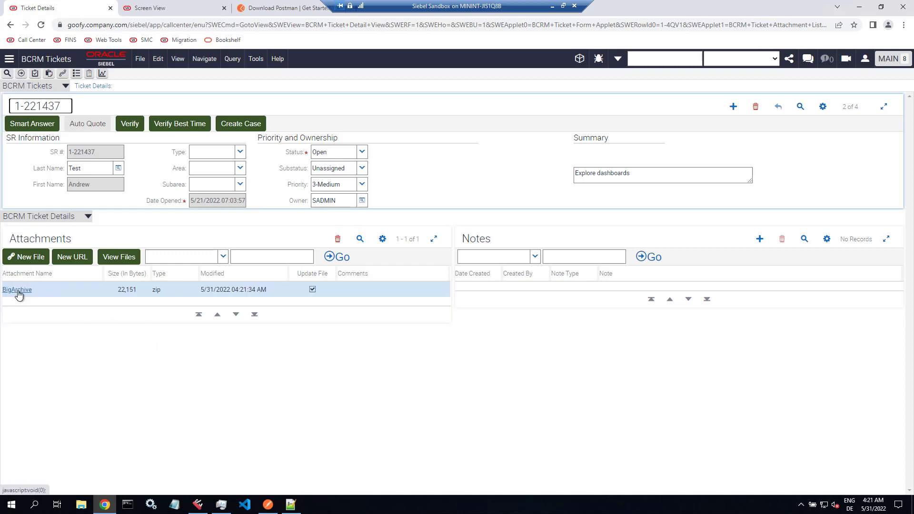
left_click(18, 292)
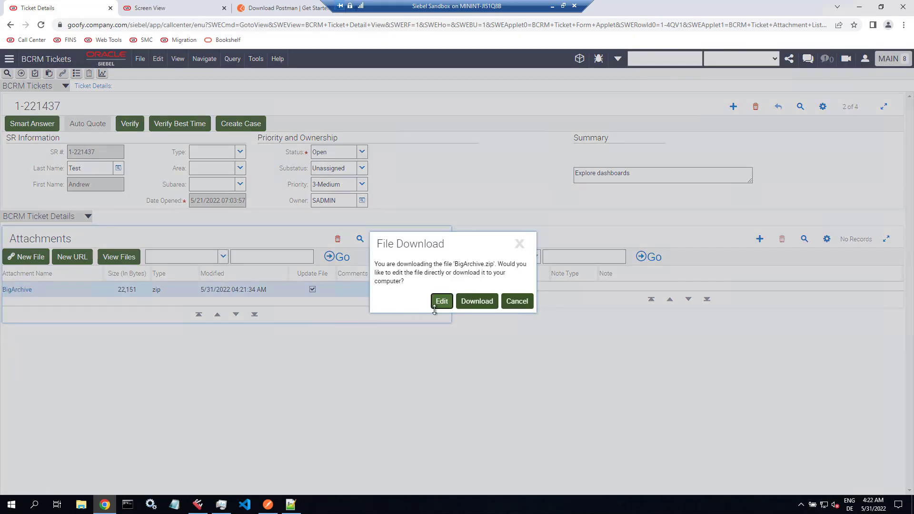
left_click(482, 302)
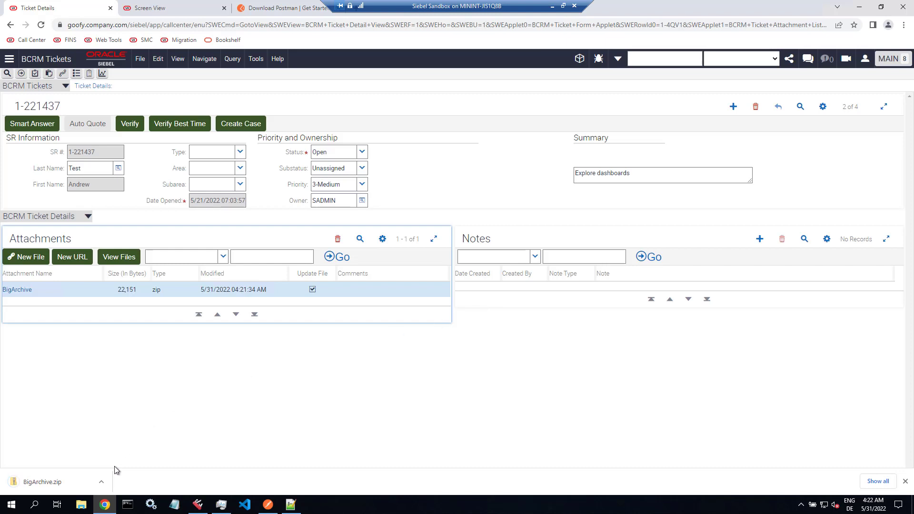
left_click(100, 482)
left_click(133, 449)
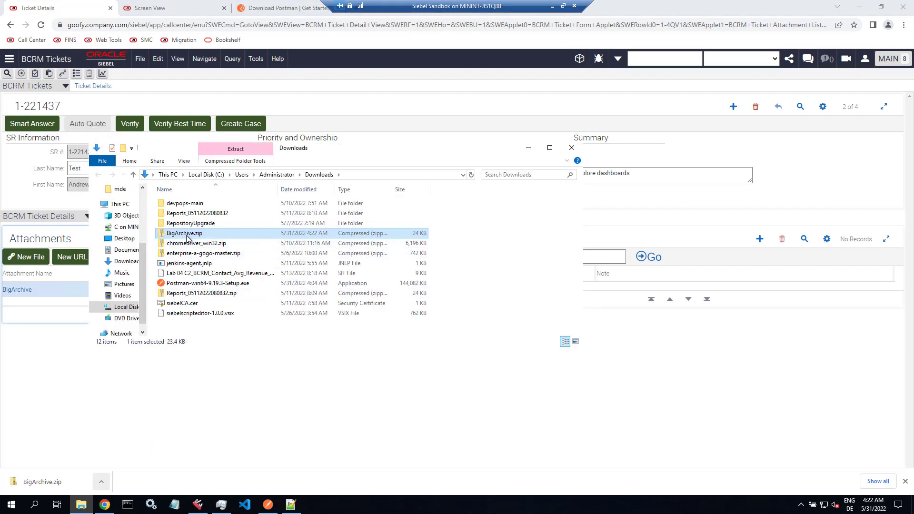
right_click(186, 235)
mouse_move(231, 290)
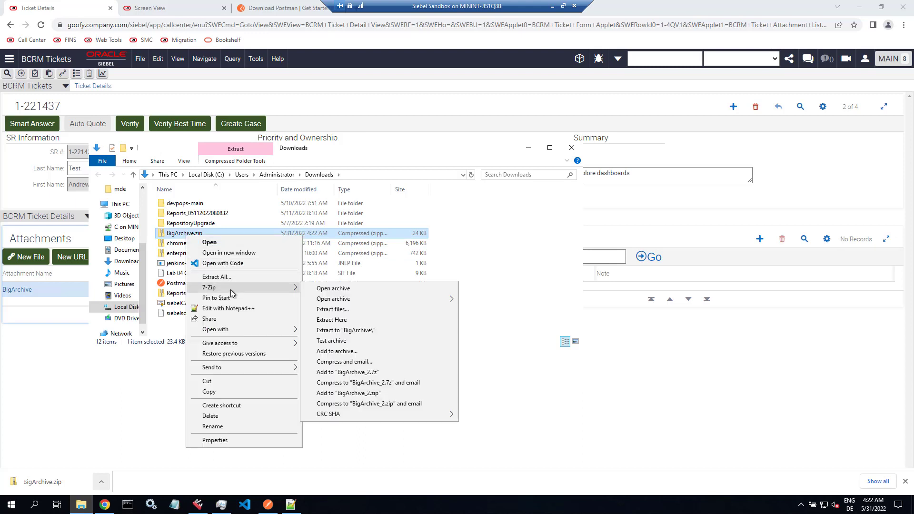
left_click(325, 289)
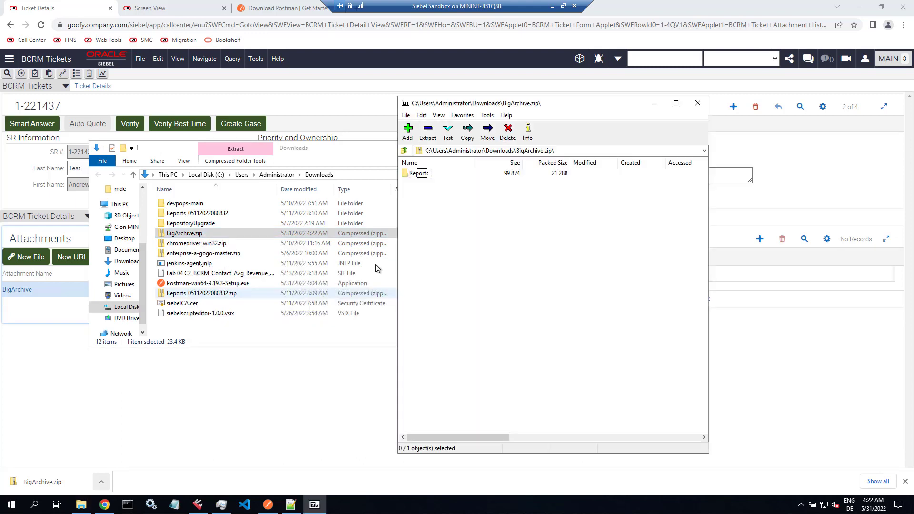
double_click(418, 173)
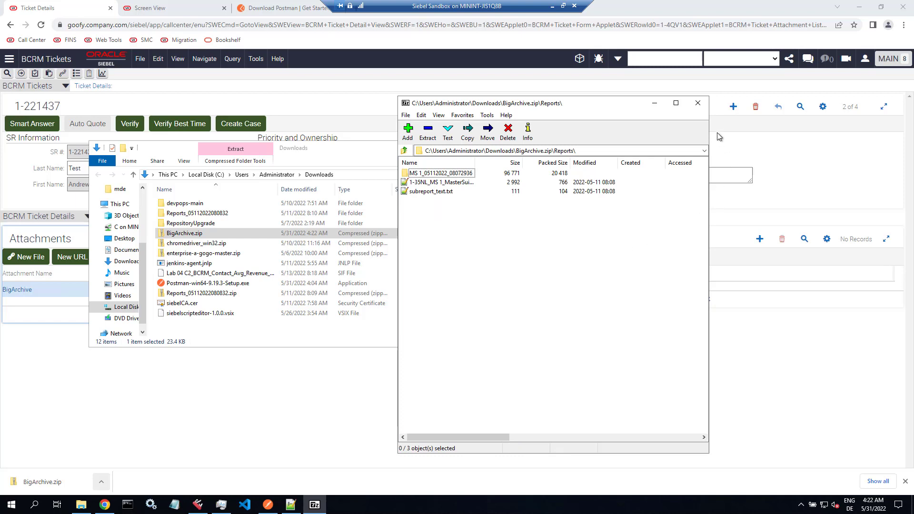
left_click(698, 103)
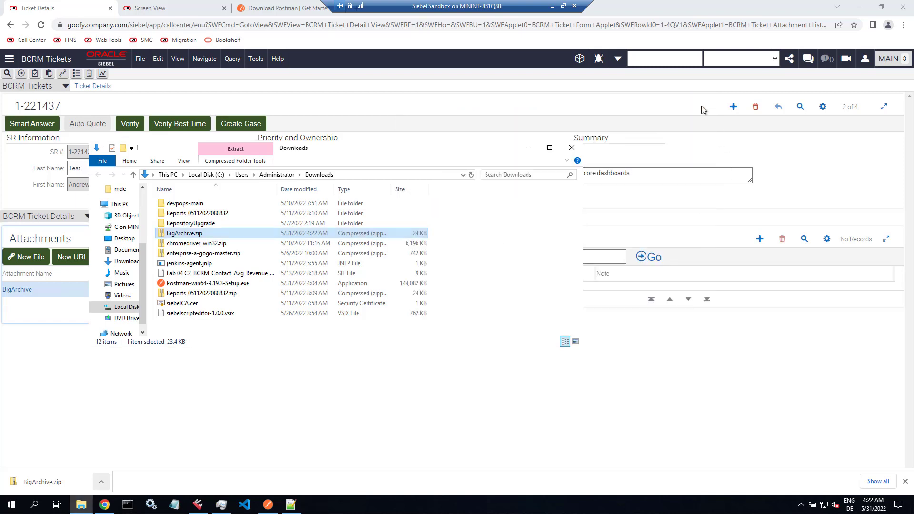
left_click(573, 149)
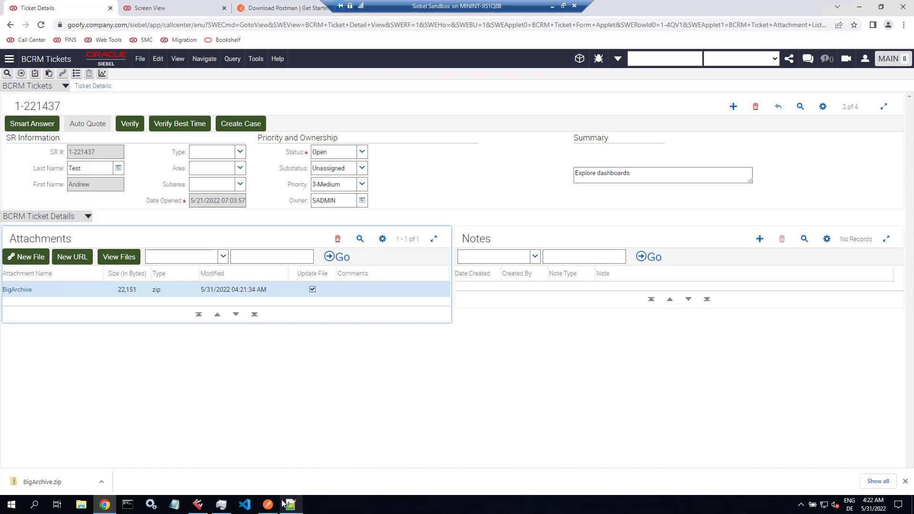
- Remove the ticket id 1-4QV1 from the PUT URL so it targets the BCRM Ticket collection
left_click(268, 506)
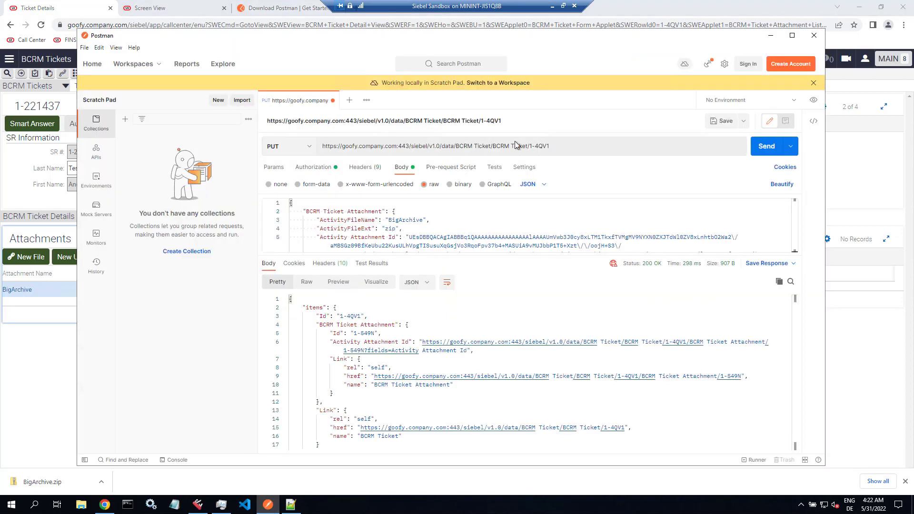
left_click(531, 148)
left_click_drag(530, 148, 564, 148)
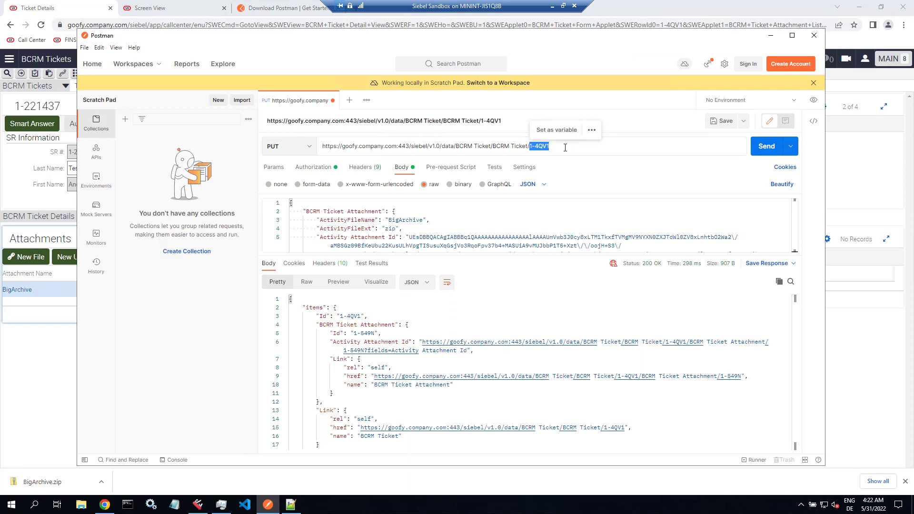
key("BackSpace")
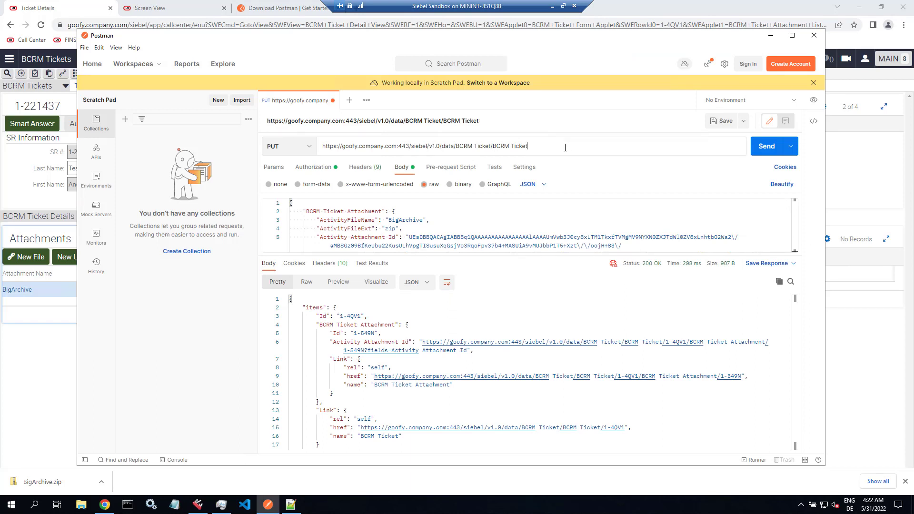
- Add "Id":"dummy", at the top of the JSON body and send, creating ticket 1-549Q
left_click(325, 203)
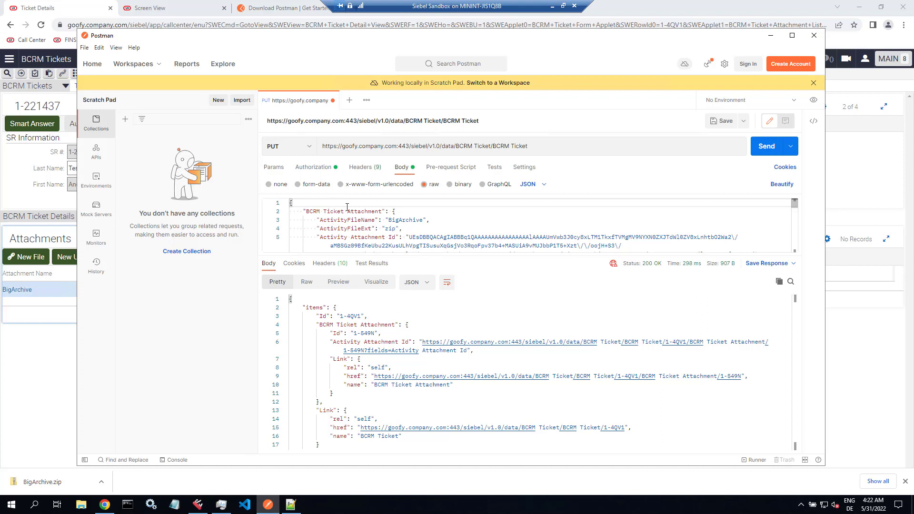
key("Return")
type("\"")
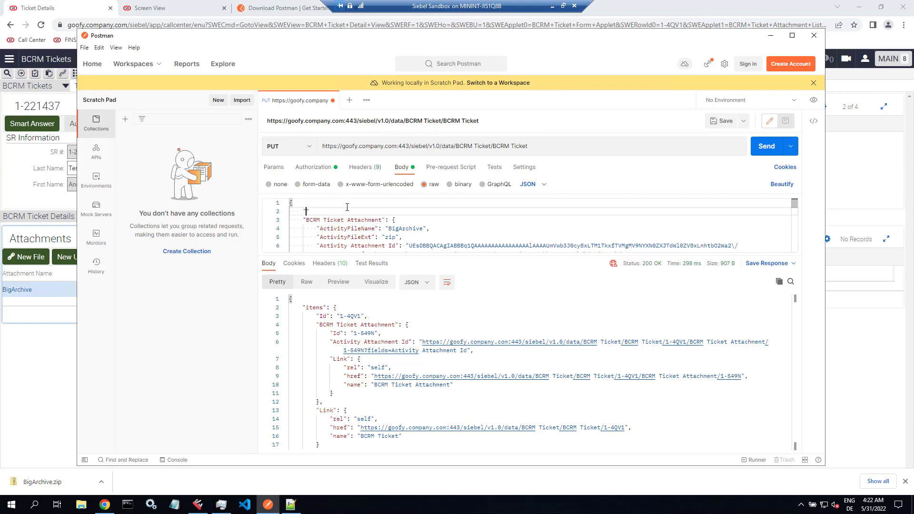
type("Id\":\"dummy")
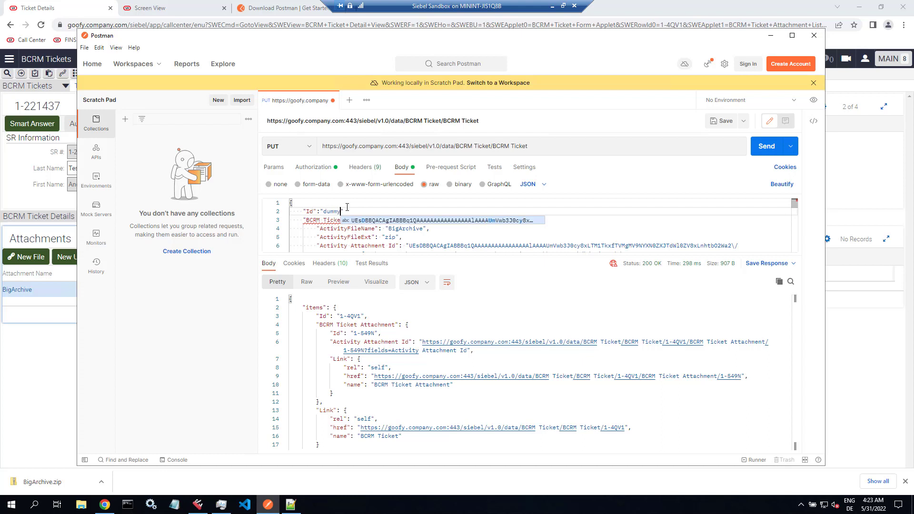
key("Right")
type(",")
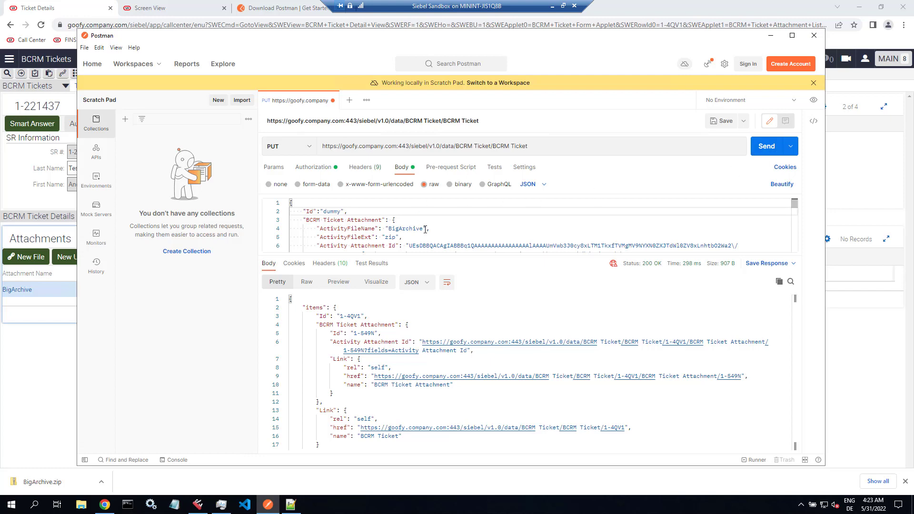
left_click(766, 152)
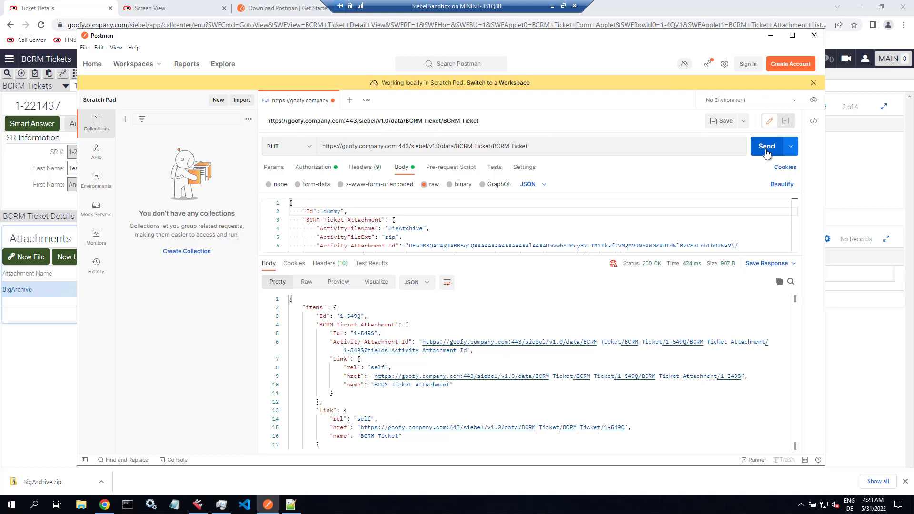
left_click(861, 172)
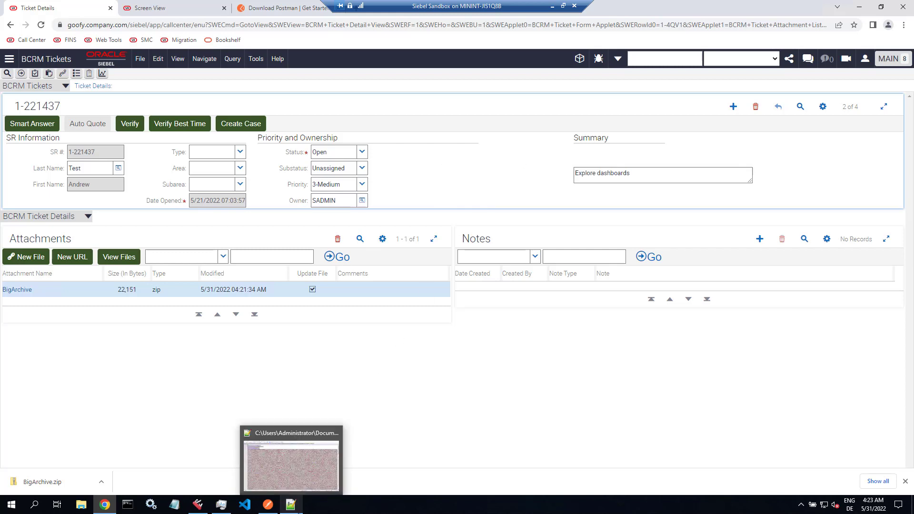
- Copy the new ticket Id 1-549Q from the Postman response
left_click(267, 504)
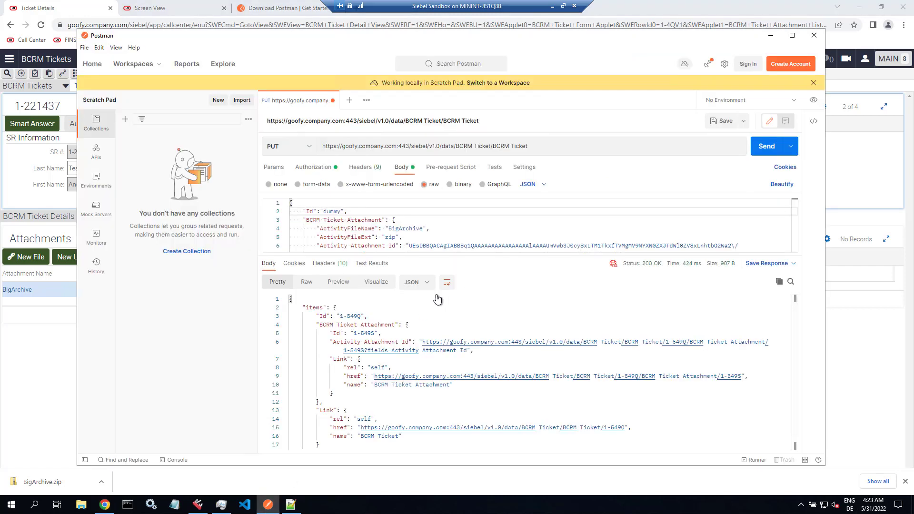
left_click_drag(340, 316, 360, 317)
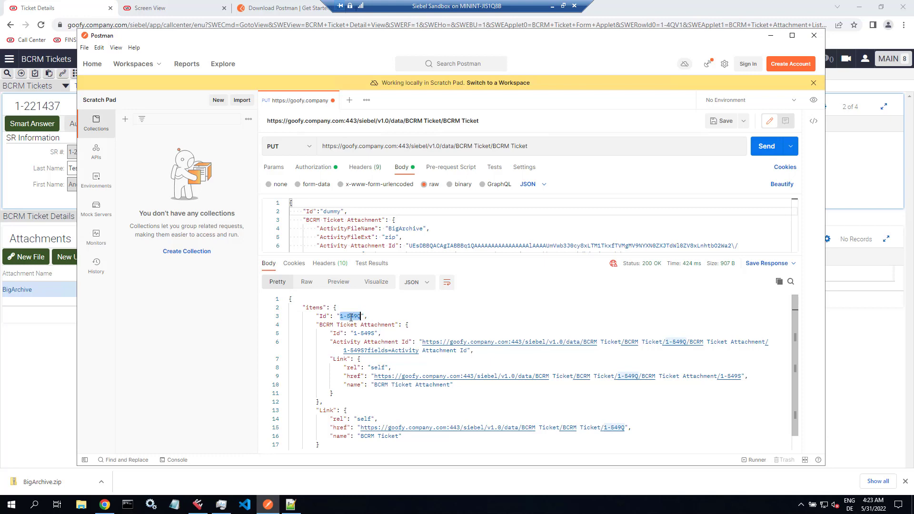
right_click(351, 317)
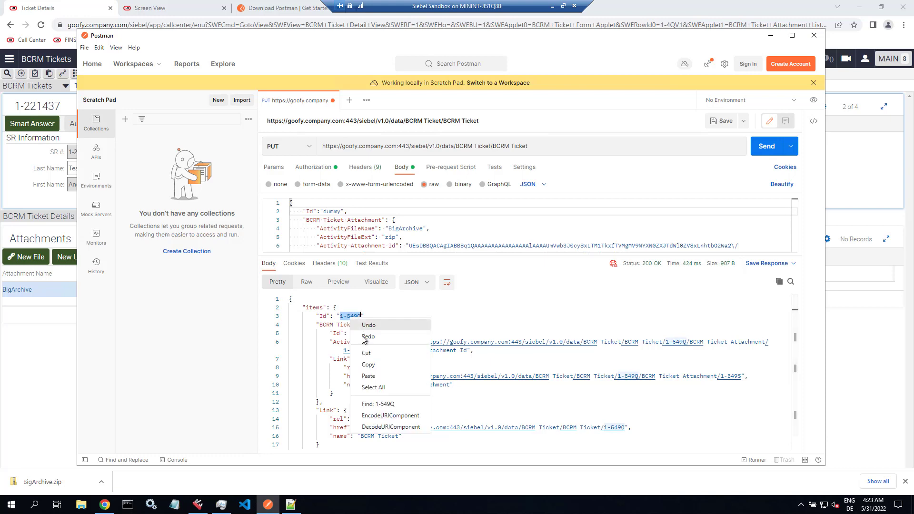
left_click(365, 365)
- Query Siebel for [Id] = '1-549Q' to show ticket 1-238814 with its BigArchive attachment
left_click(845, 192)
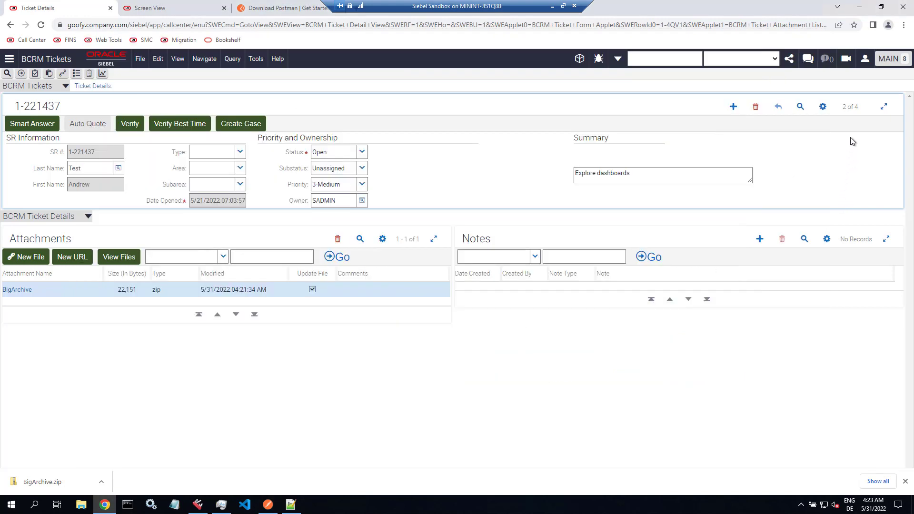
left_click(799, 106)
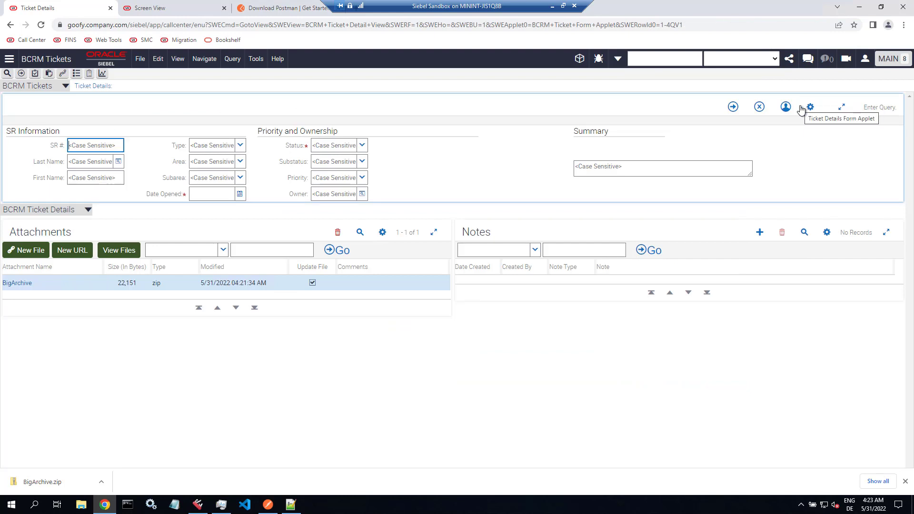
type("[Id] ")
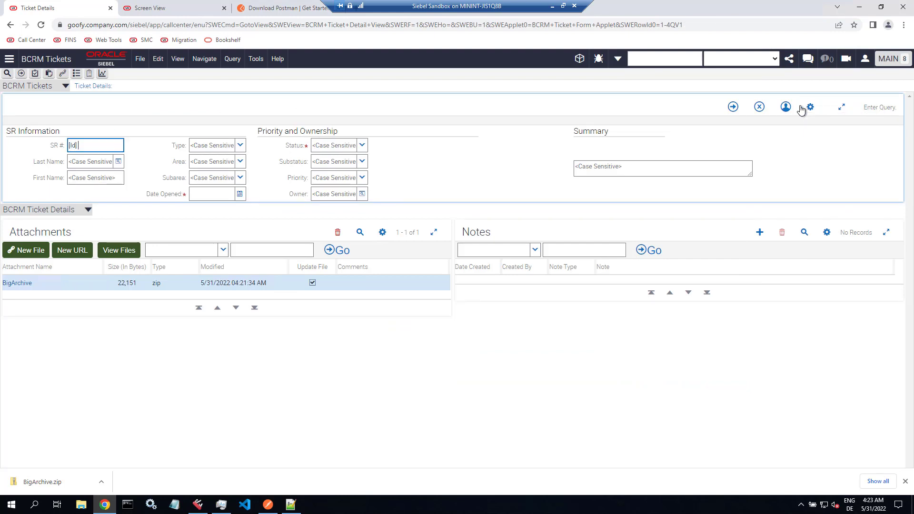
type("= '1-549Q")
key("Return")
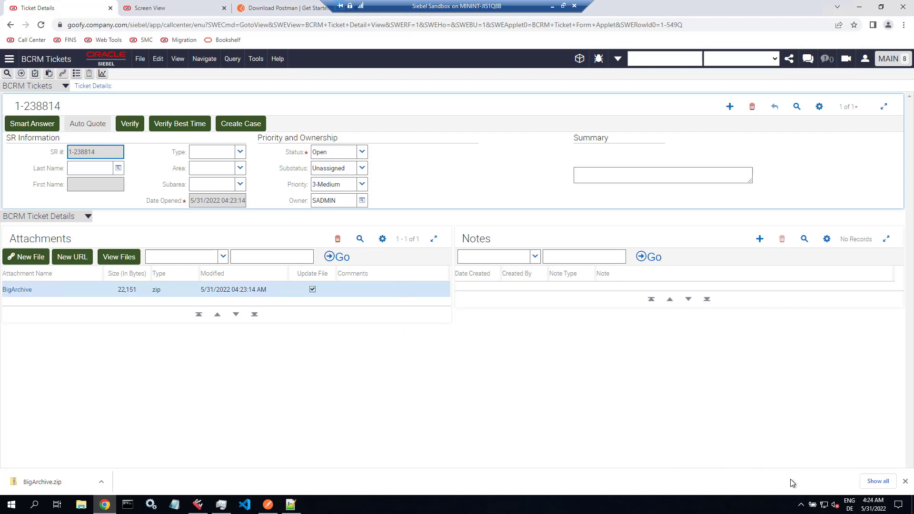
left_click(268, 505)
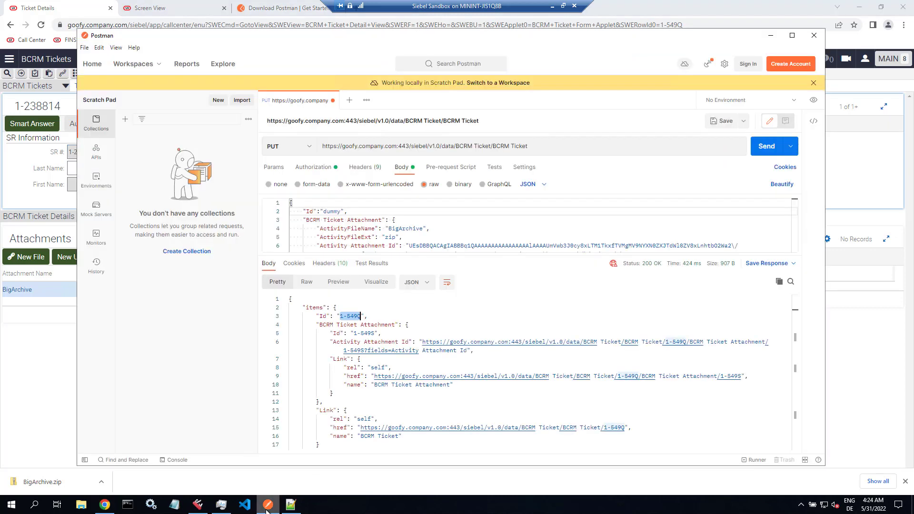